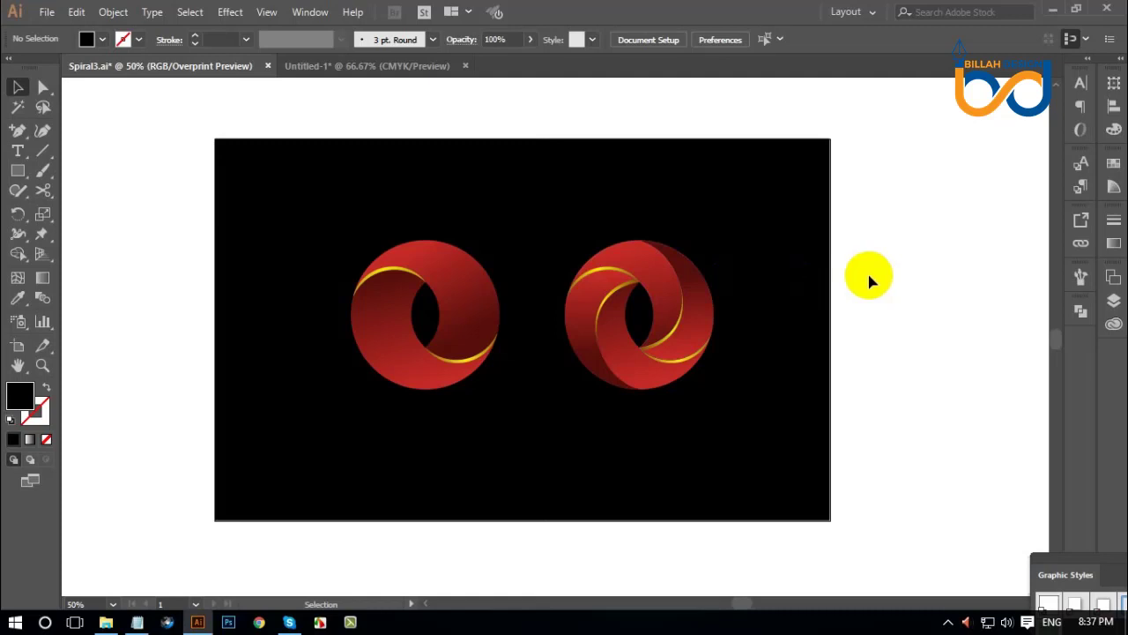
- Delete the black background rectangle behind the two red ring logos
left_click(542, 323)
left_click(415, 302)
left_click(547, 264)
left_click(778, 319)
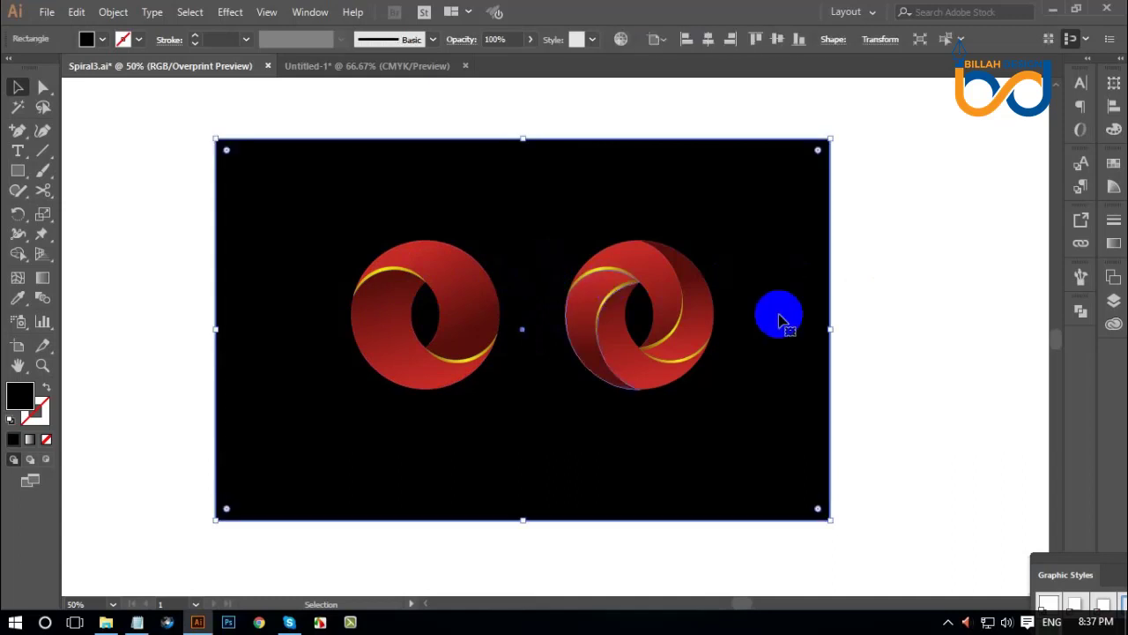
left_click(888, 335)
key("ctrl+minus")
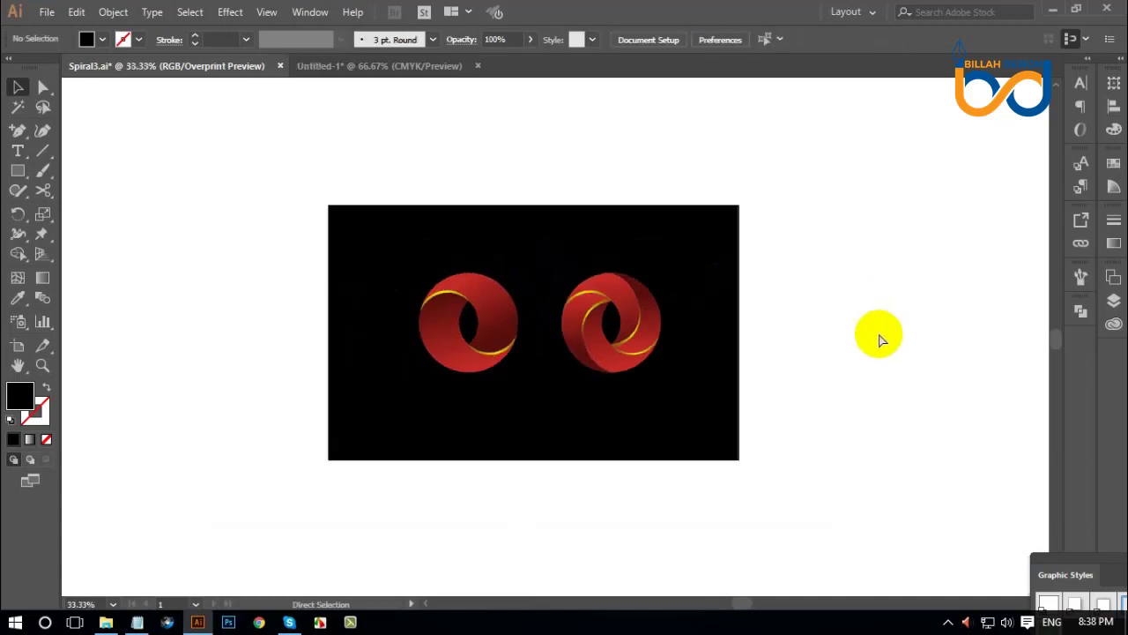
left_click_drag(708, 303, 685, 229)
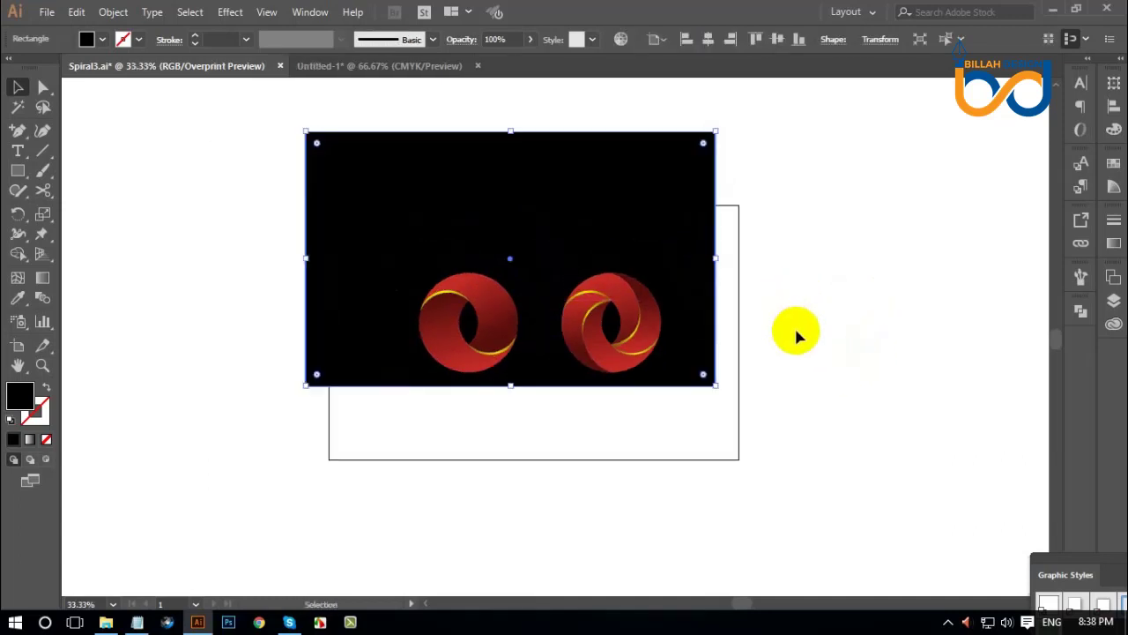
key("Delete")
- Move both red ring logos off the artboard, stacking them beside its left edge
left_click(649, 328)
left_click(649, 333)
left_click_drag(585, 315, 300, 370)
left_click(516, 314)
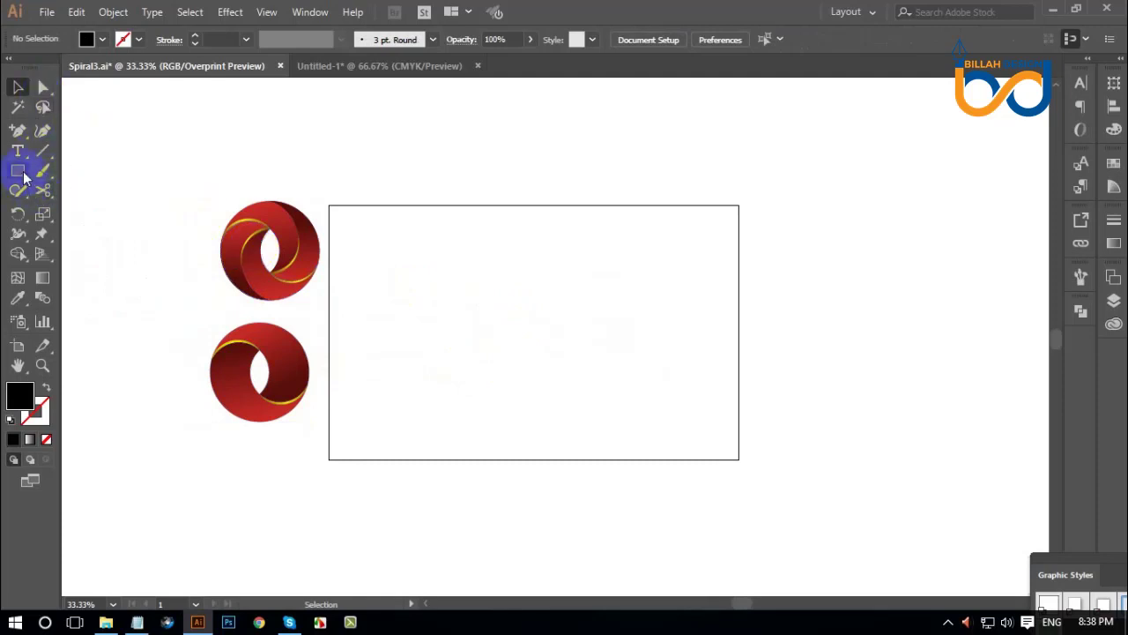
- Draw a black circle about 416 px in diameter near the middle of the artboard with the Ellipse tool
left_click_drag(23, 176, 61, 209)
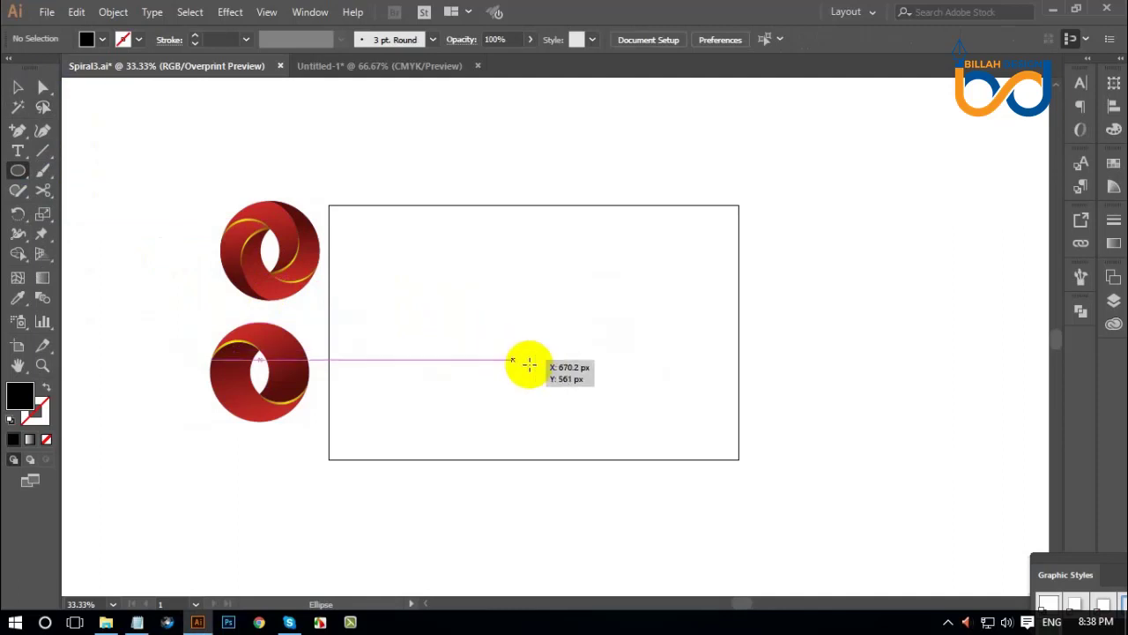
left_click_drag(545, 326, 611, 393)
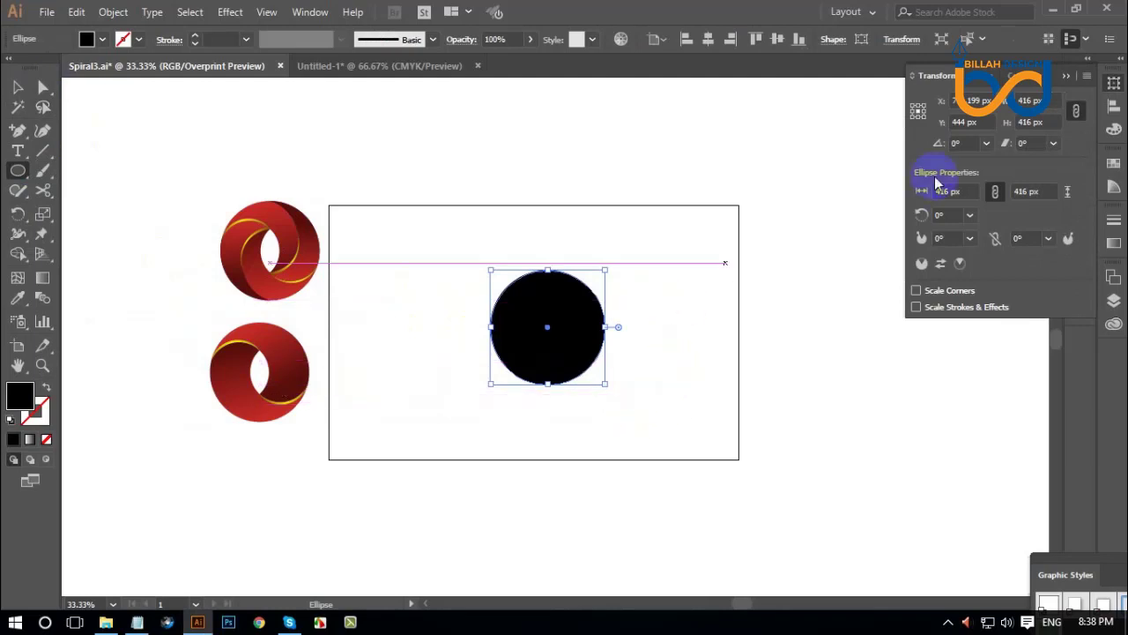
left_click(1114, 88)
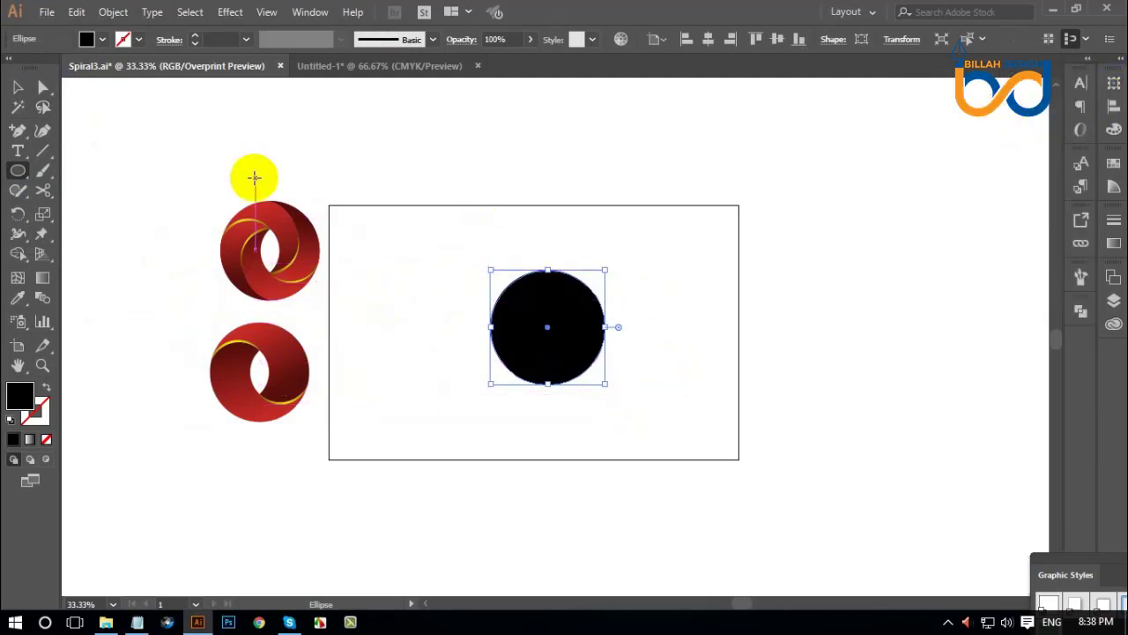
- Copy the black circle and paste the duplicate in front of the original
left_click(102, 42)
left_click(79, 14)
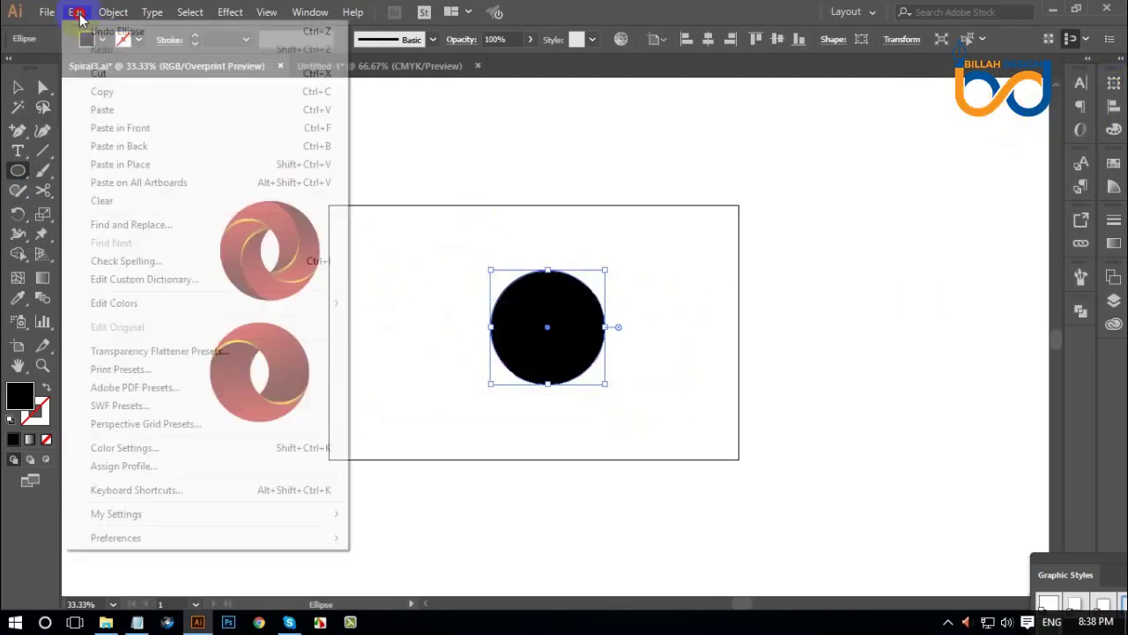
left_click(109, 95)
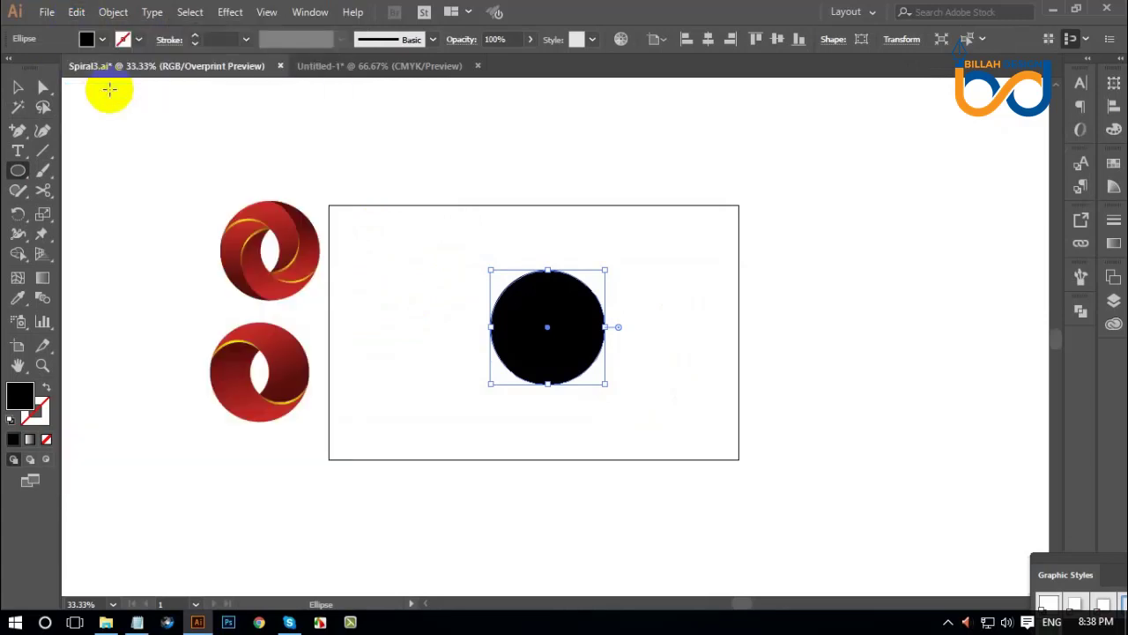
left_click(78, 13)
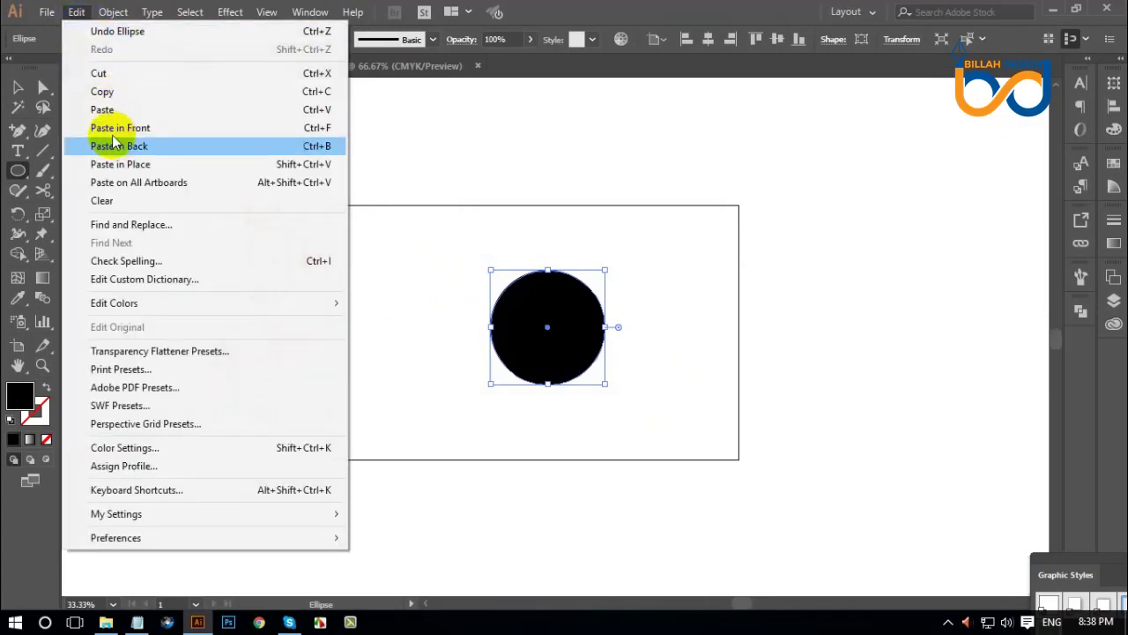
left_click(137, 129)
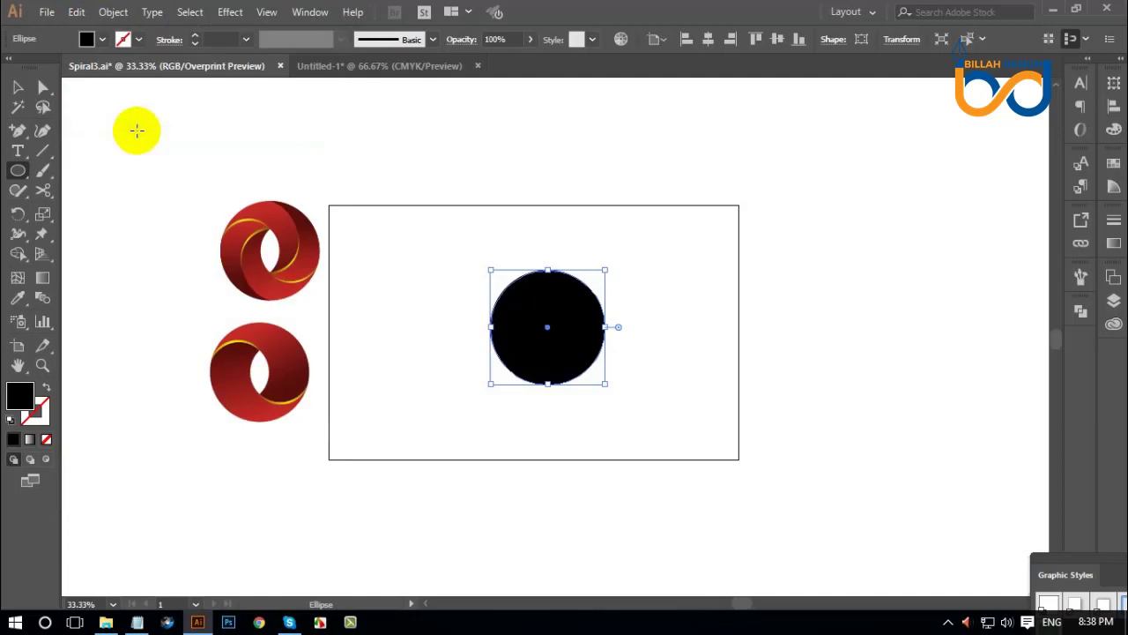
- Scale the duplicate circle down proportionally to about 259 px wide, keeping its left edge anchored to the large circle's left edge
left_click(18, 87)
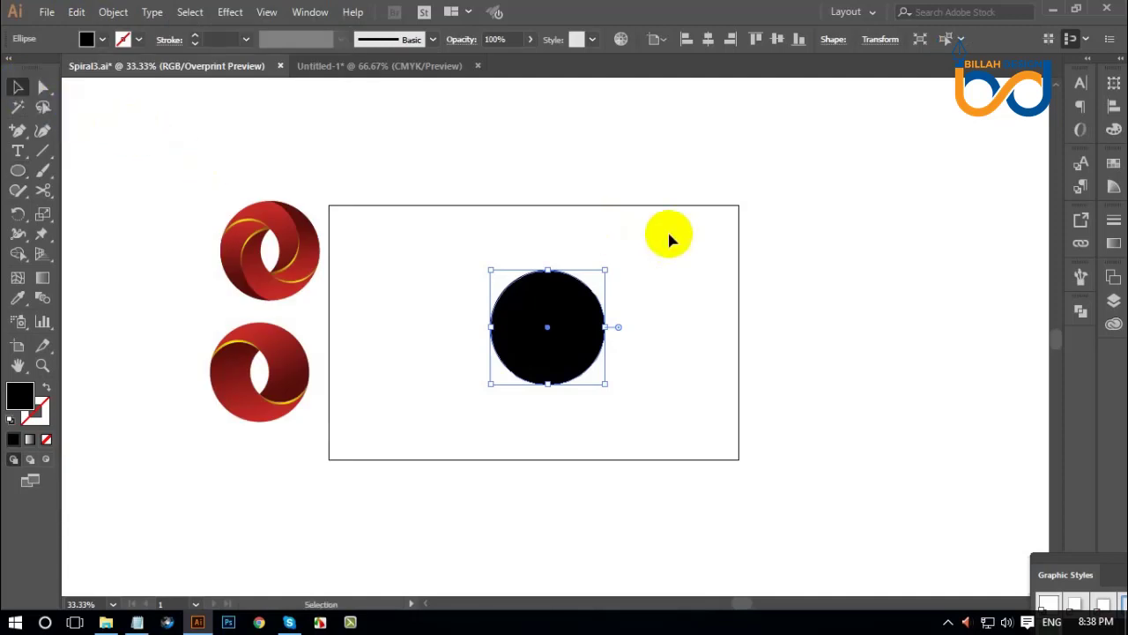
key("a")
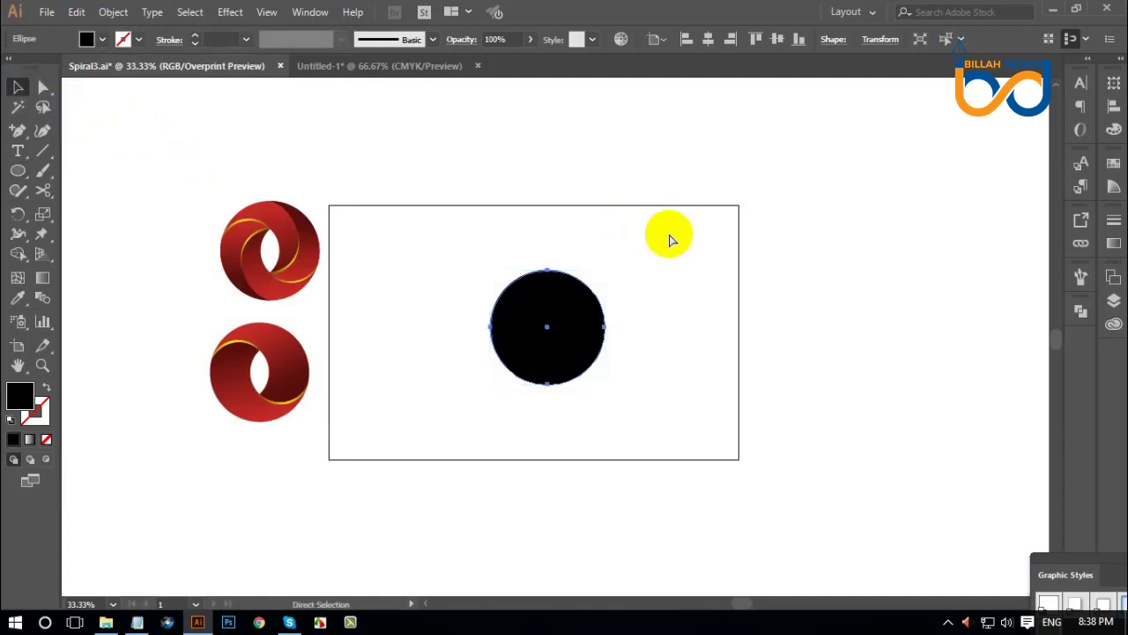
key("ctrl+equal")
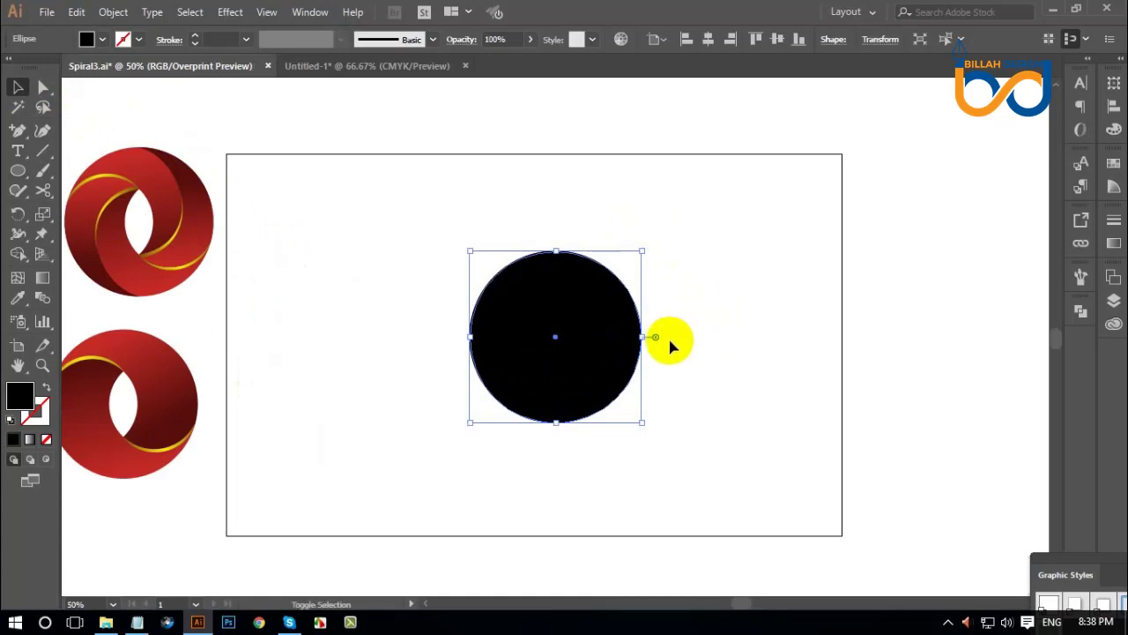
left_click(644, 337)
left_click_drag(645, 337, 578, 345)
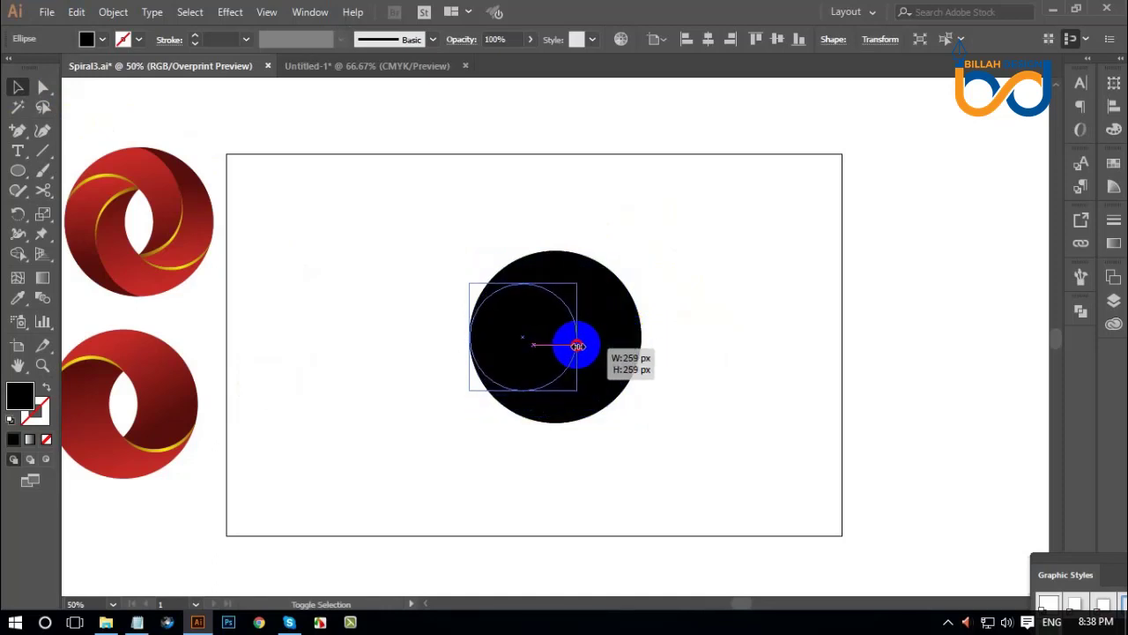
left_click_drag(577, 345, 574, 345)
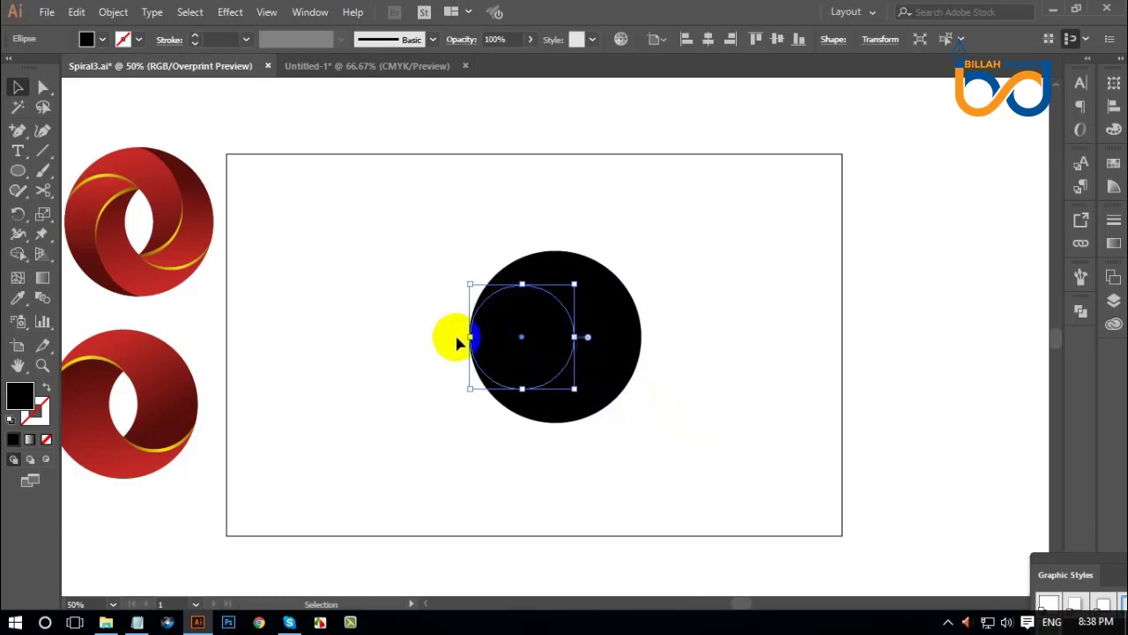
- Nudge the small circle left so it extends slightly past the large circle's edge
left_click_drag(438, 339, 676, 378)
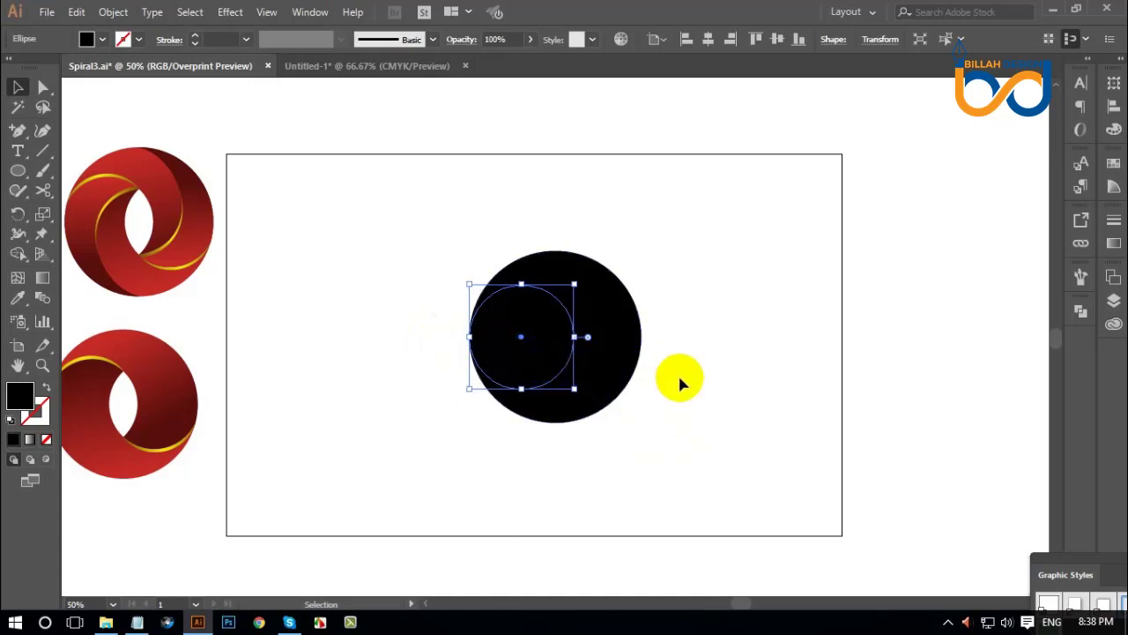
key("Left")
key("Left")
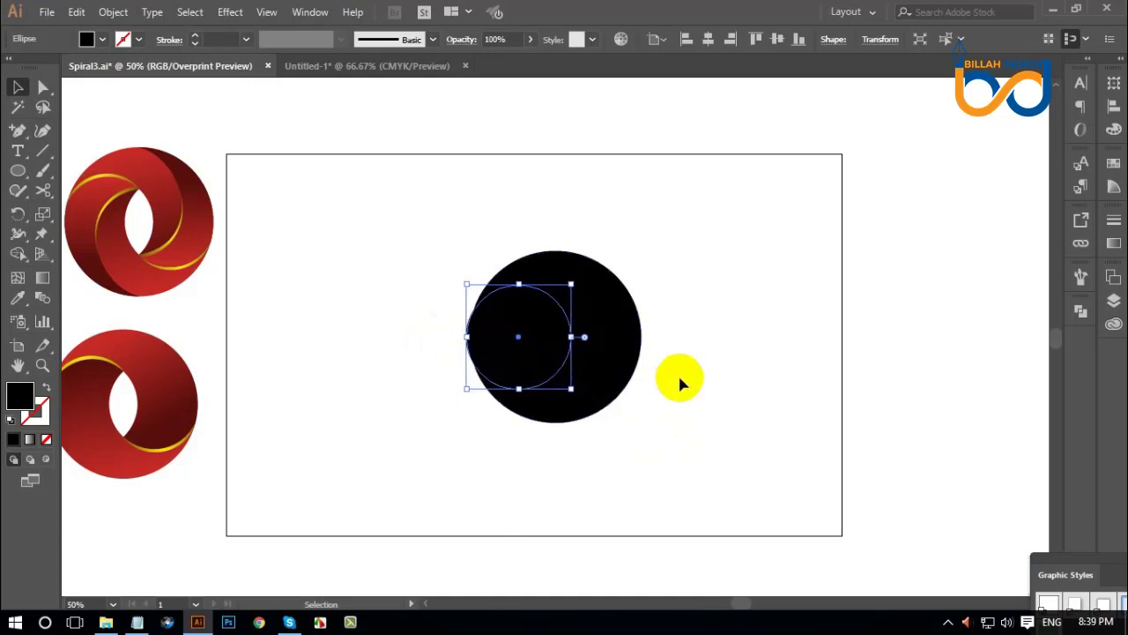
- Subtract the small circle from the large one with Pathfinder's Minus Front to form a crescent
left_click_drag(649, 224, 478, 440)
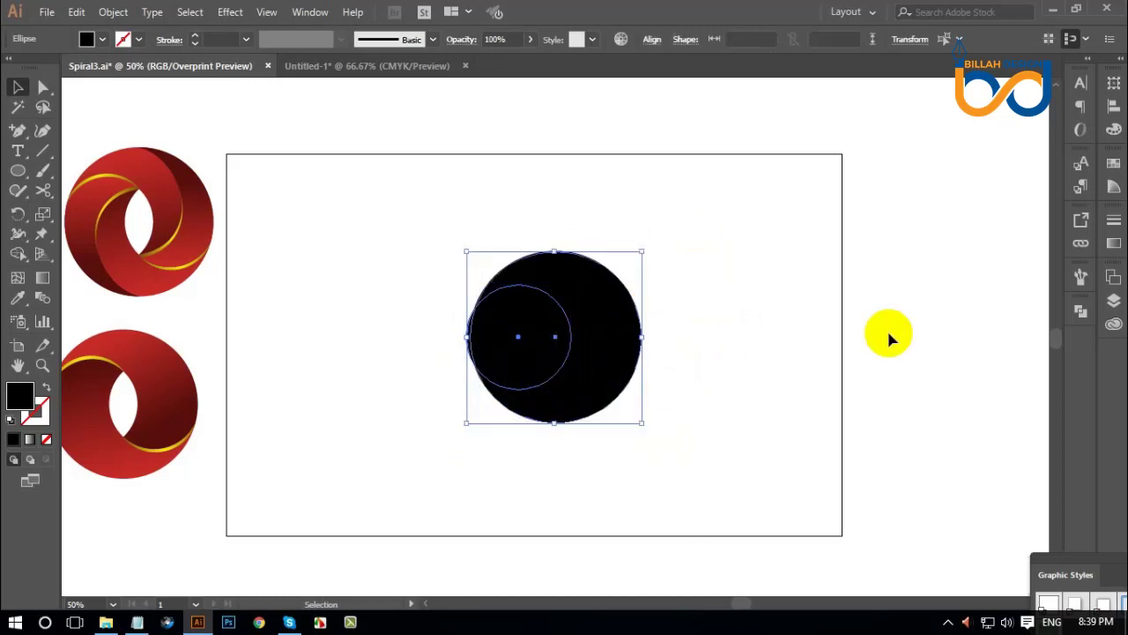
left_click(1081, 314)
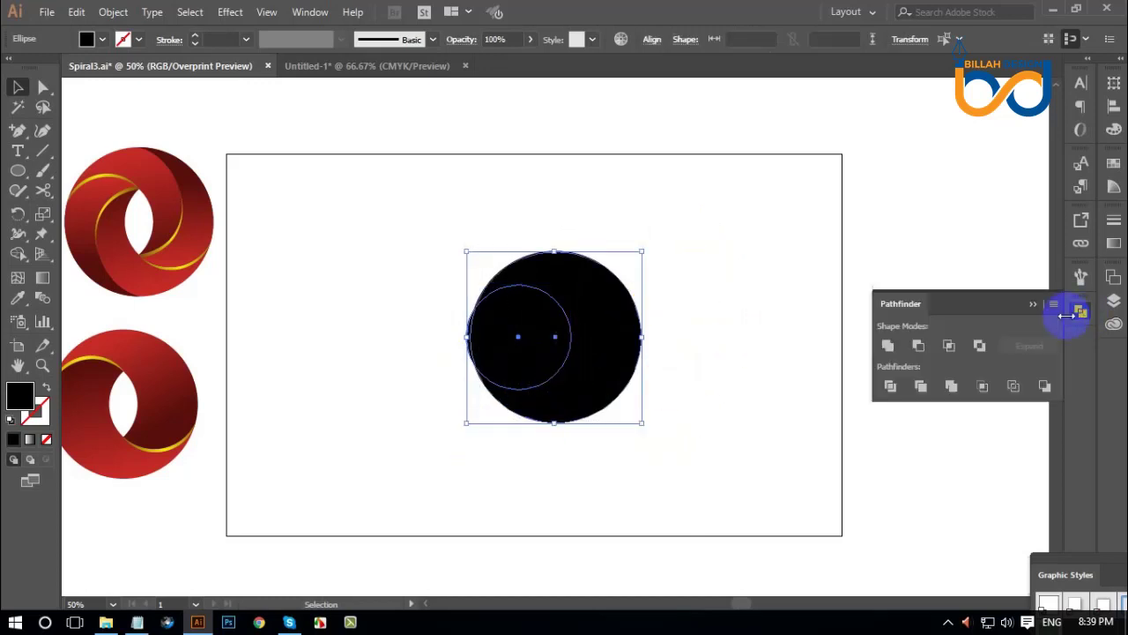
left_click(921, 349)
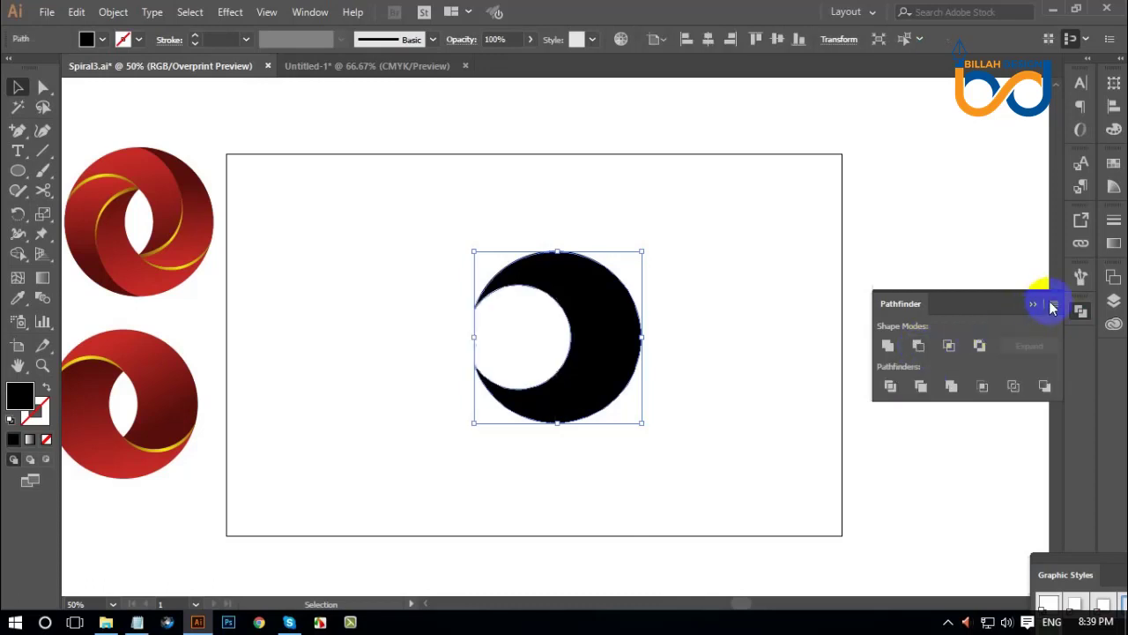
left_click(1081, 314)
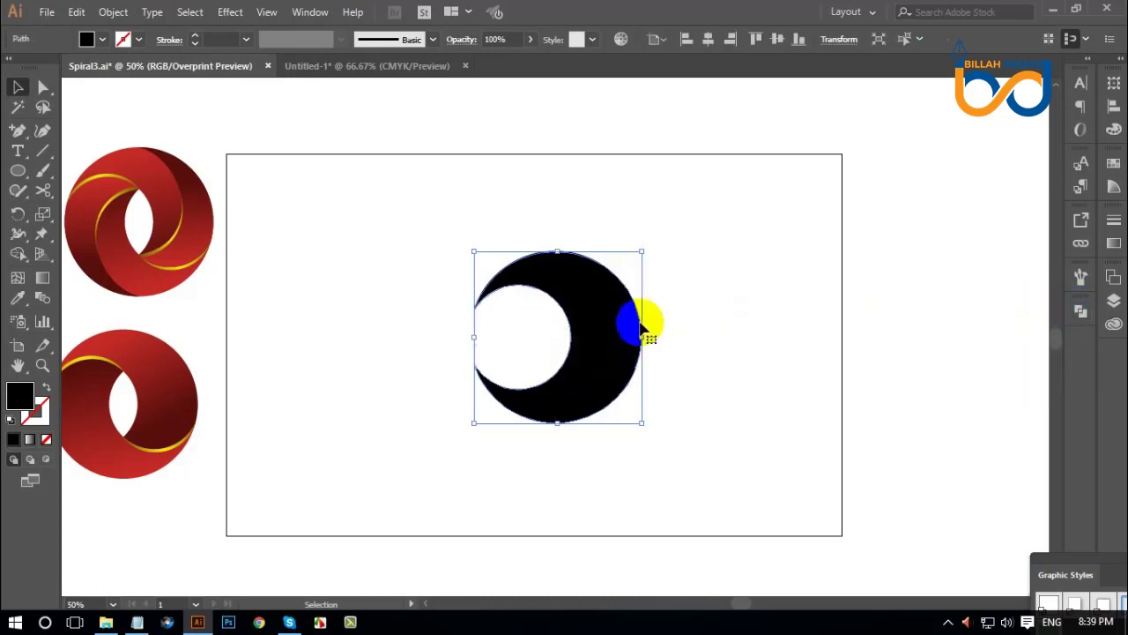
- Copy the black crescent and paste the duplicate in front of it
left_click(77, 12)
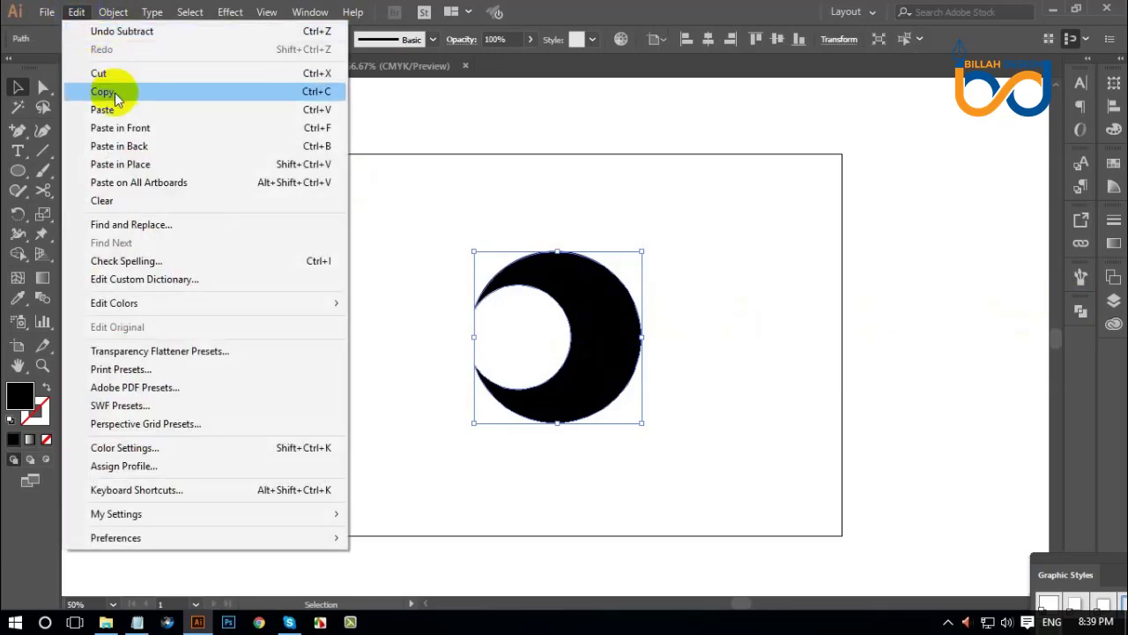
left_click(113, 92)
left_click(77, 12)
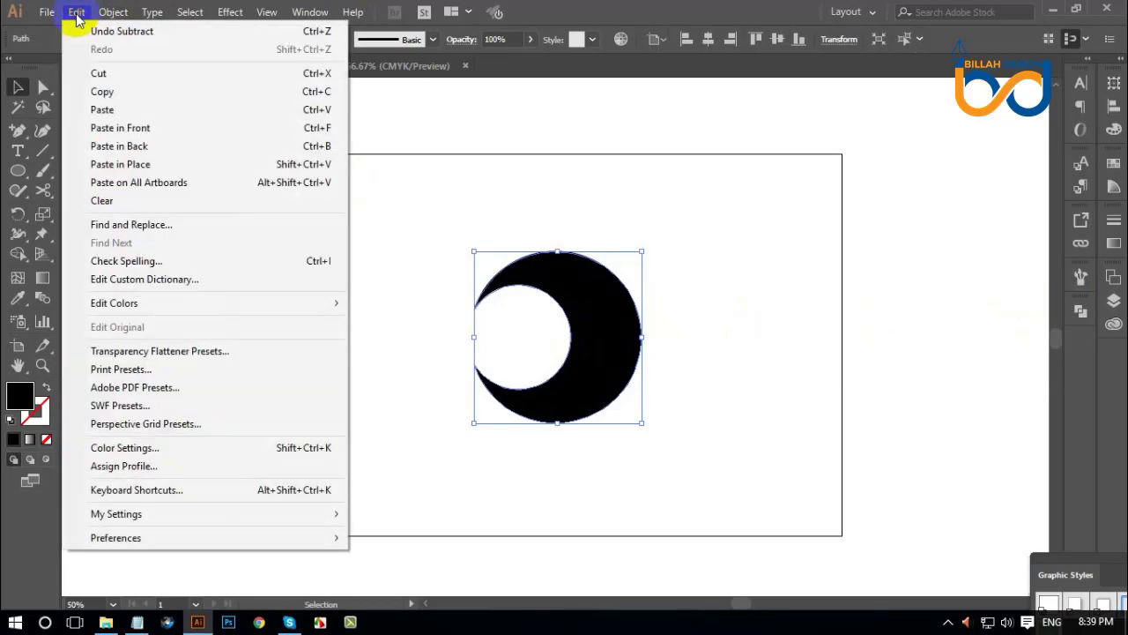
left_click(138, 128)
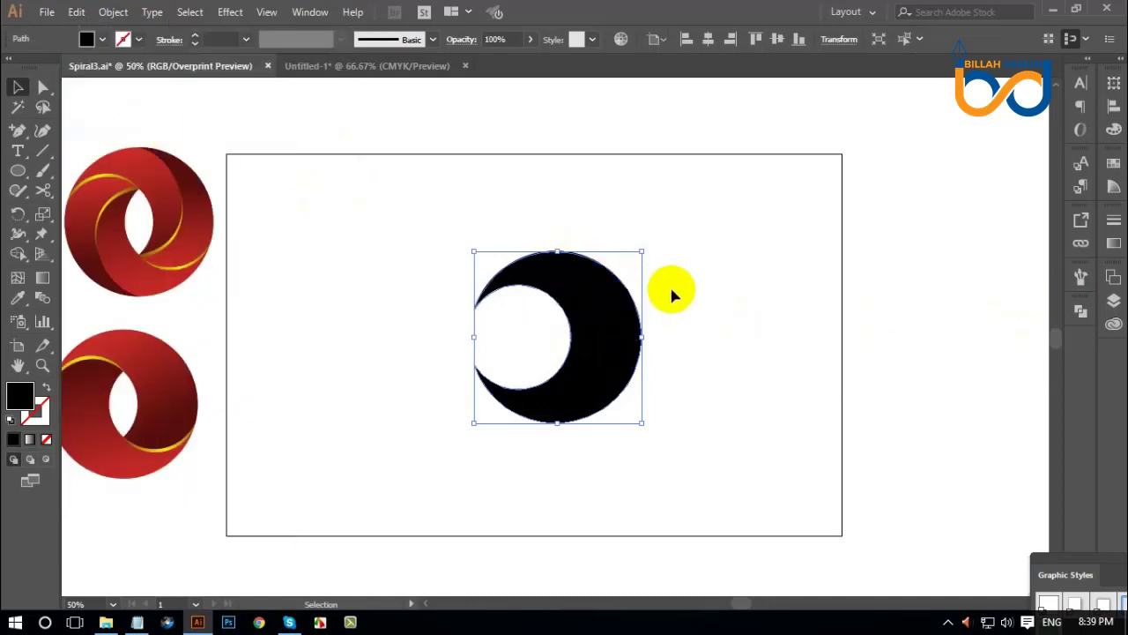
- Fill the front crescent with red and rotate it half a turn so its opening faces right
left_click(589, 297)
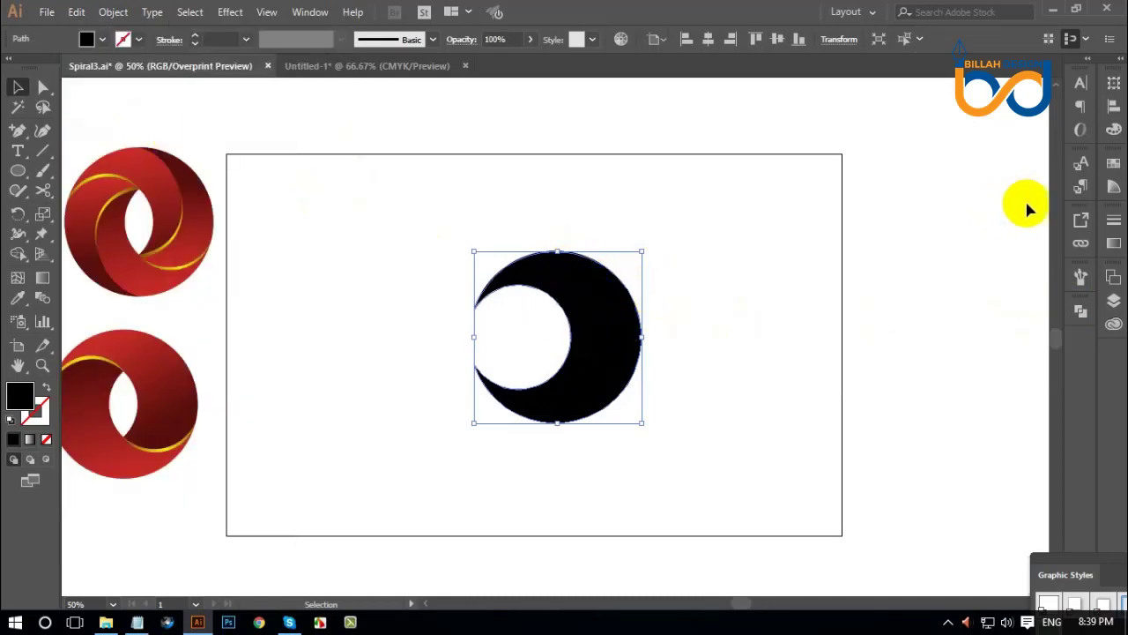
left_click(1116, 165)
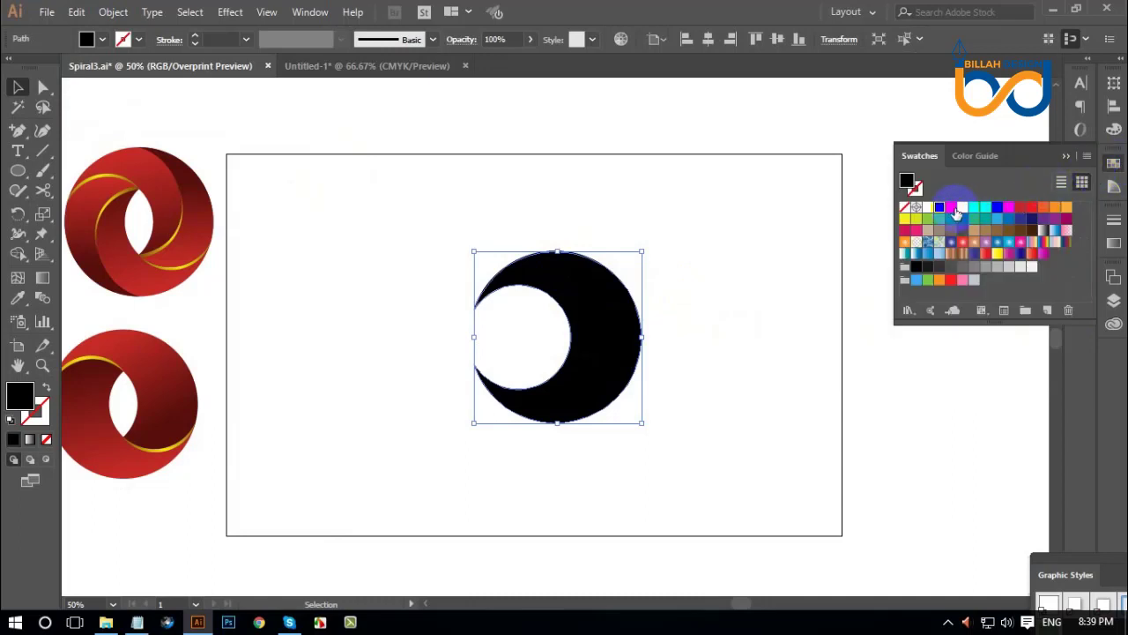
left_click(950, 208)
left_click(1113, 165)
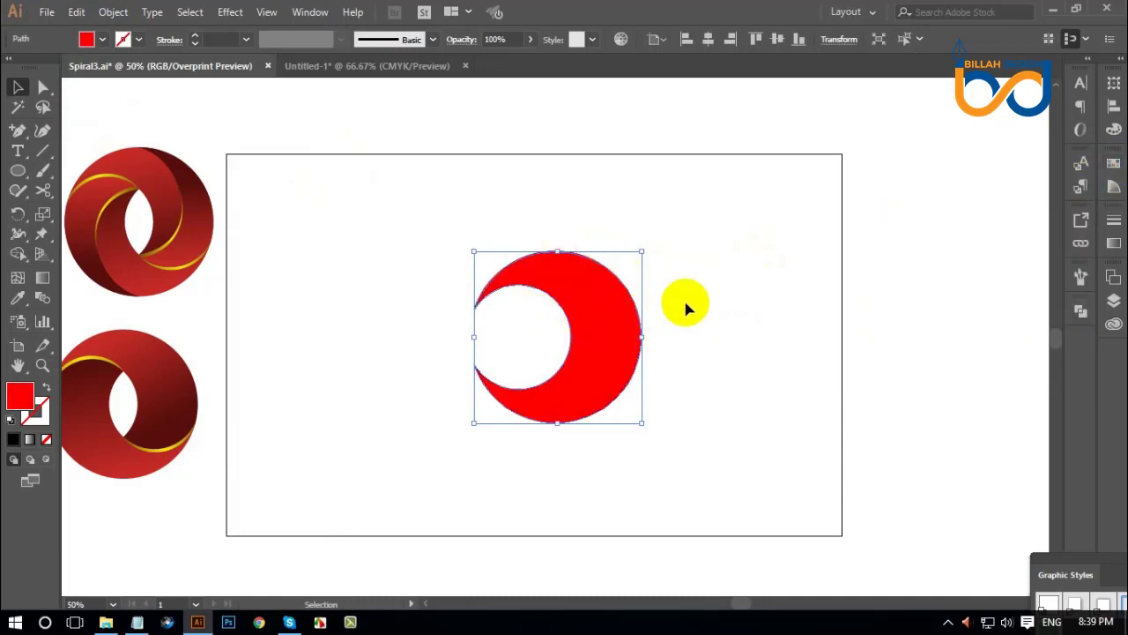
left_click_drag(647, 249, 451, 408)
left_click(657, 448)
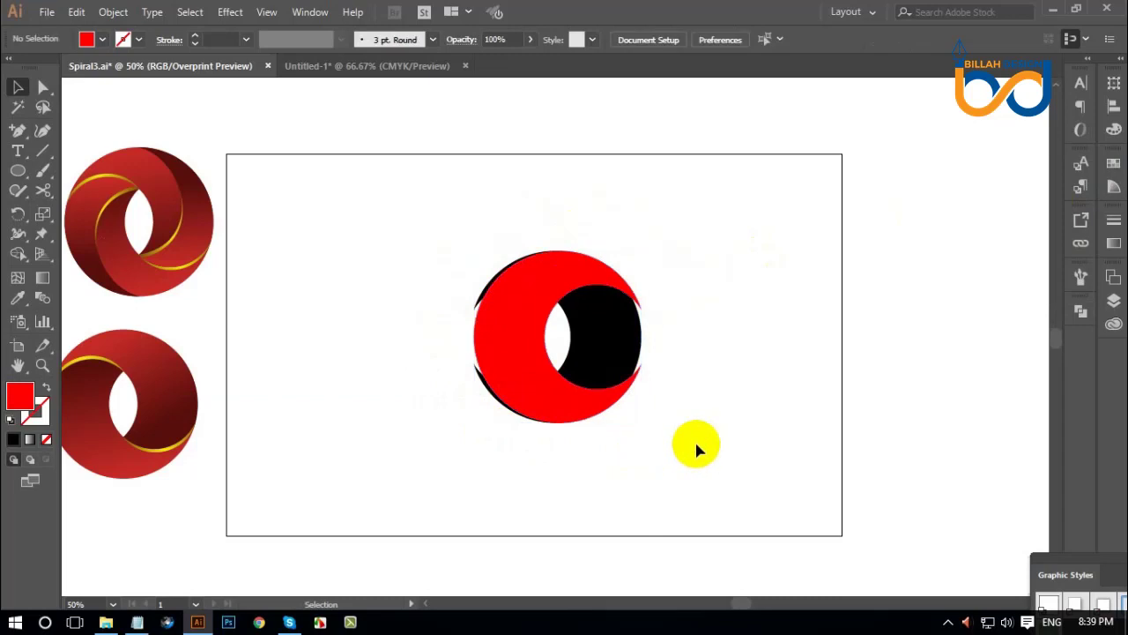
- Nudge the red crescent left to line it up with the edges of the black crescent
key("ctrl+equal")
key("ctrl+equal")
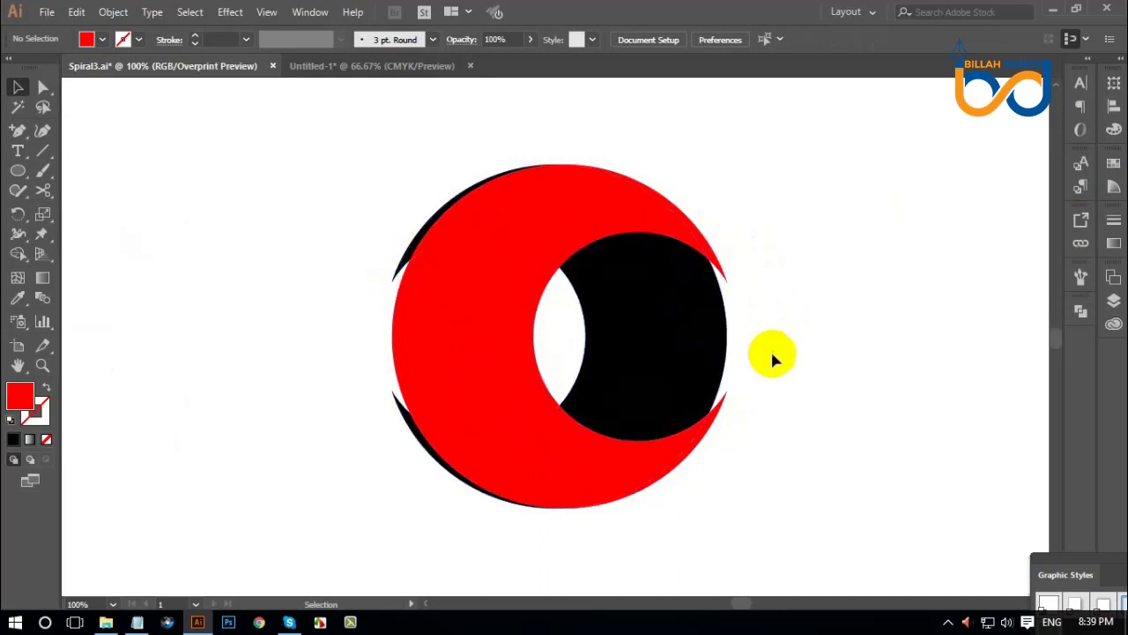
left_click(494, 310)
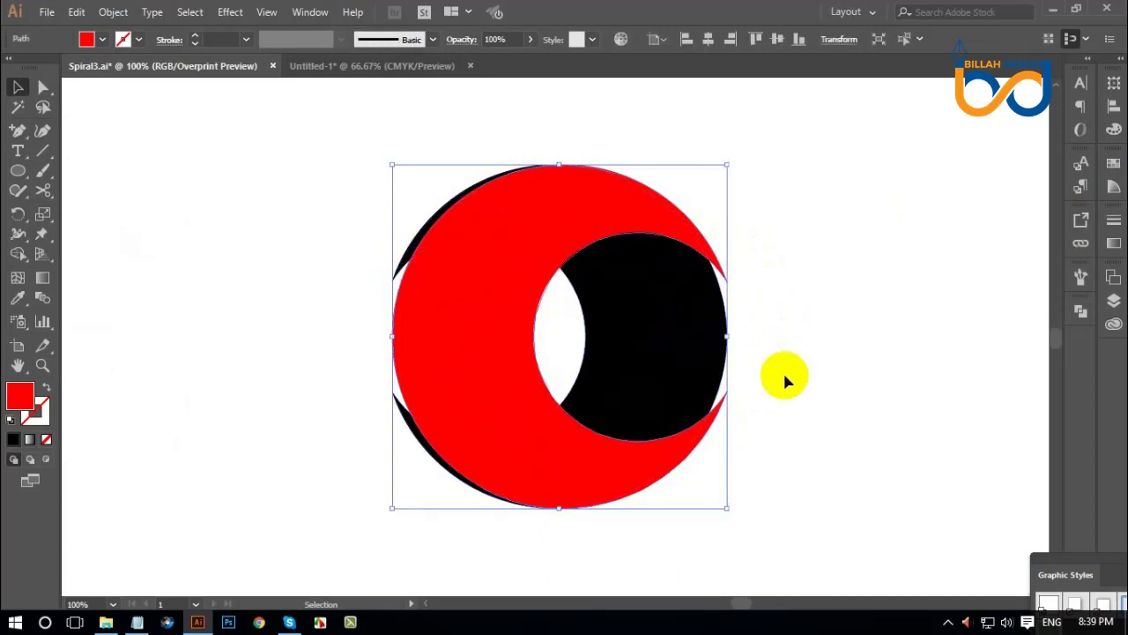
key("Left")
key("Left")
key("Left")
key("Left")
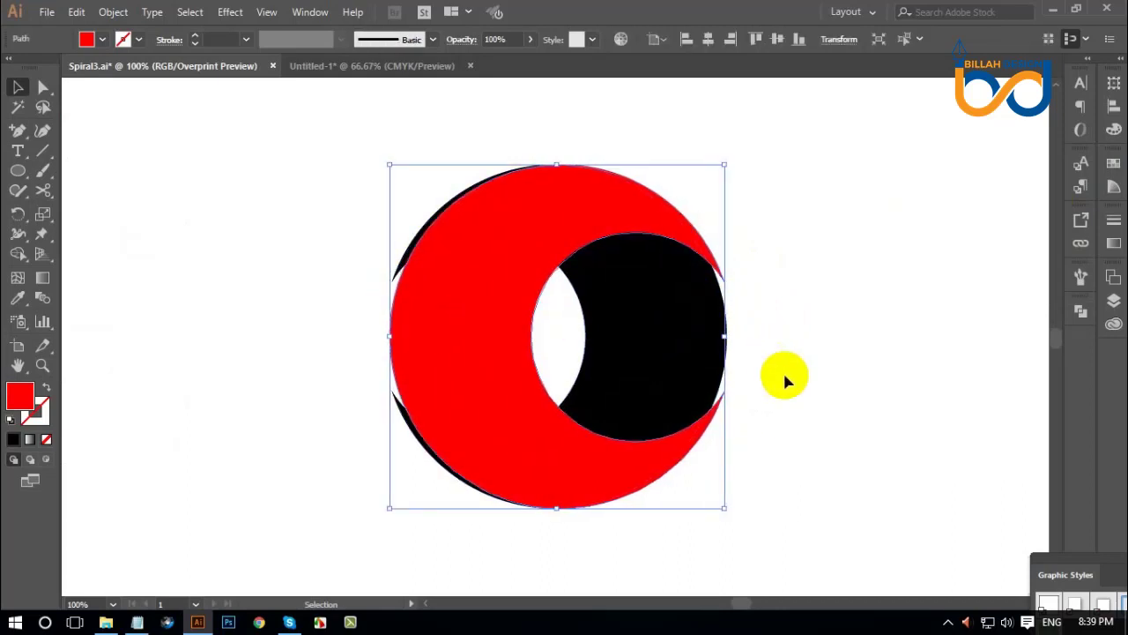
key("Left")
key("Left")
key("Left")
key("Left")
key("Left")
key("Left")
key("Left")
key("Left")
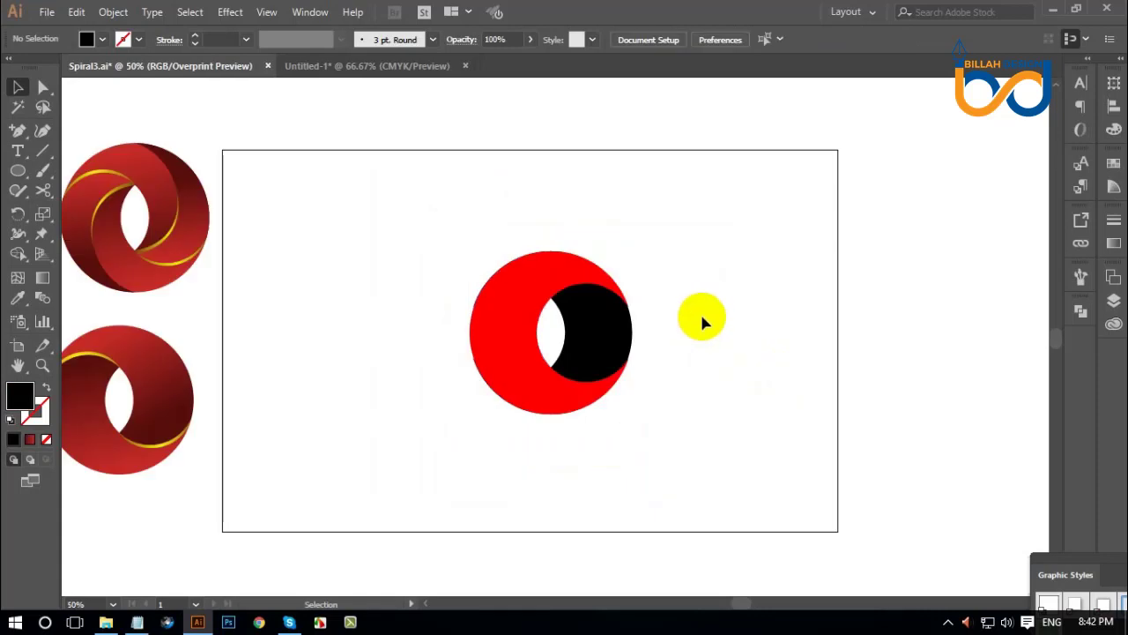
- Merge the overlapping crescents with Shape Builder into two interlocking pieces: upper arc with right area, and left area with lower arc
left_click_drag(740, 215, 403, 446)
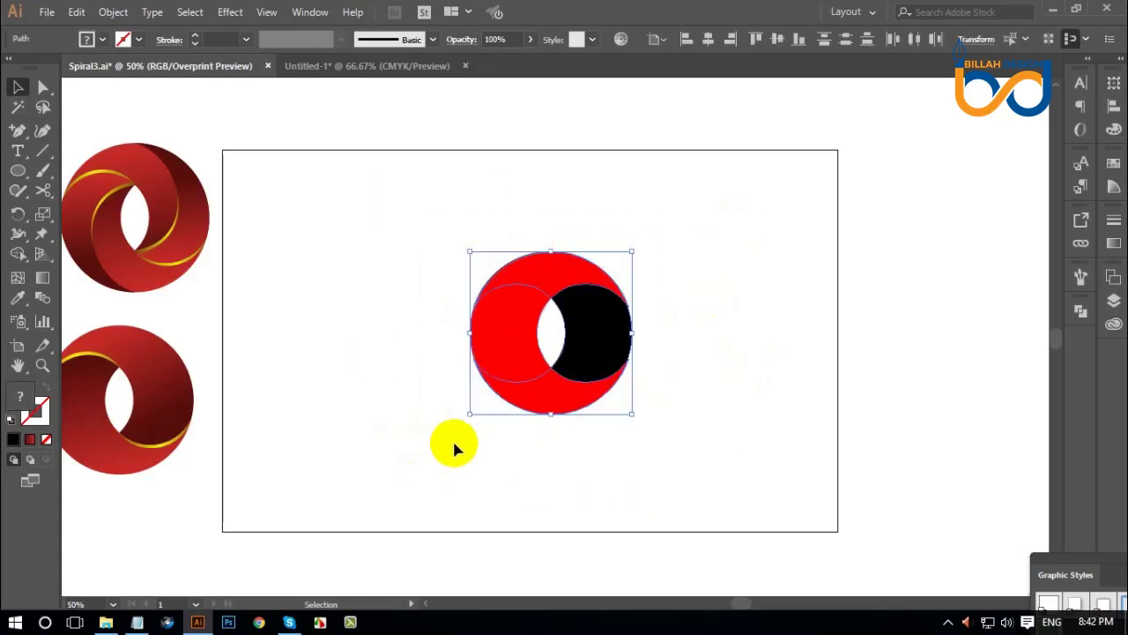
left_click(18, 254)
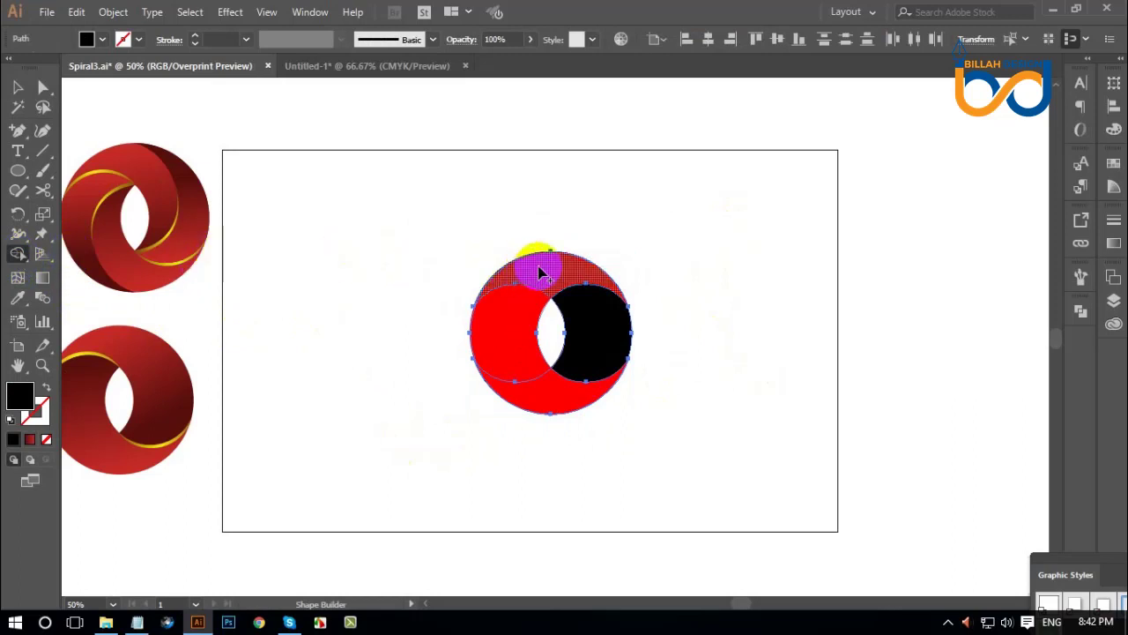
left_click_drag(567, 279, 587, 320)
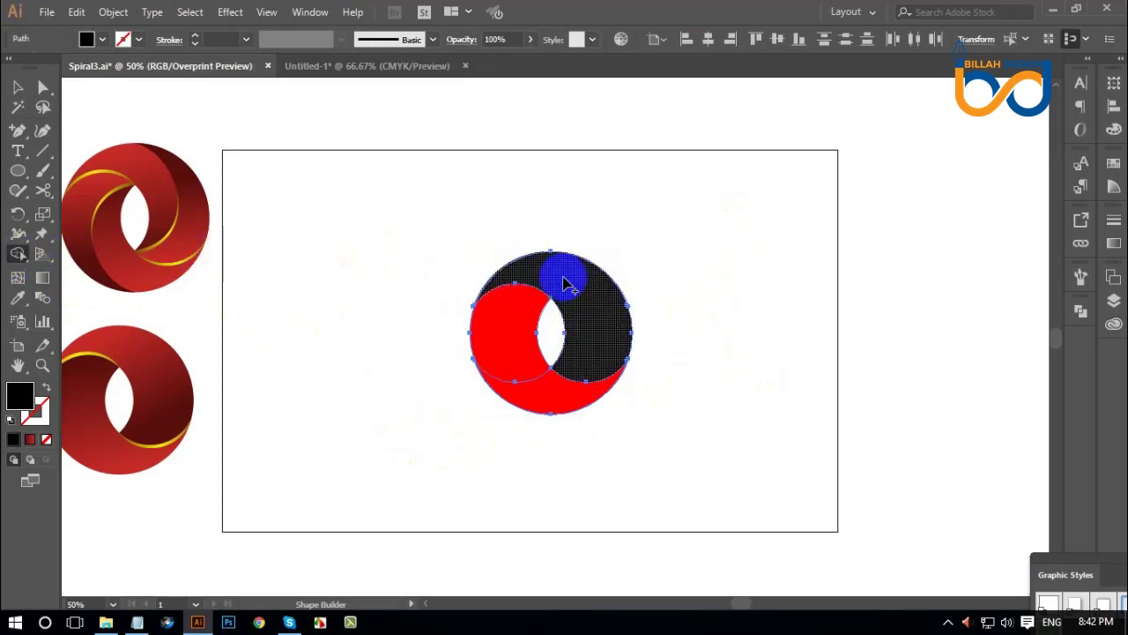
mouse_move(509, 321)
left_mouse_down()
mouse_move(521, 367)
mouse_move(547, 391)
left_mouse_up()
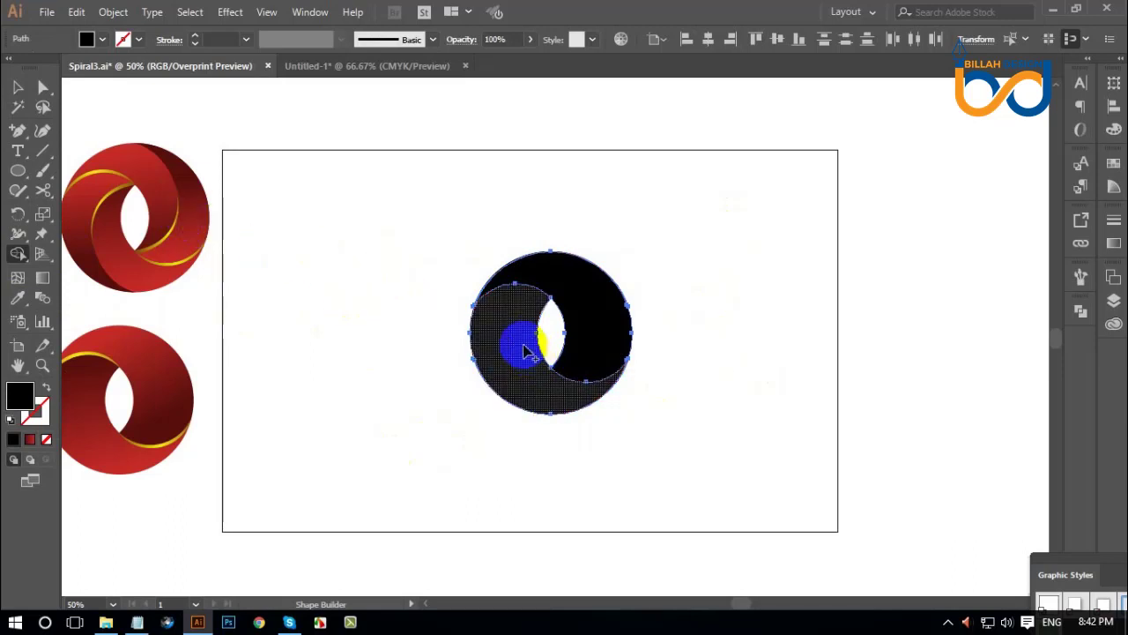
- Fill the lower-left interlocking piece with the red swatch
left_click(42, 88)
left_click(344, 310)
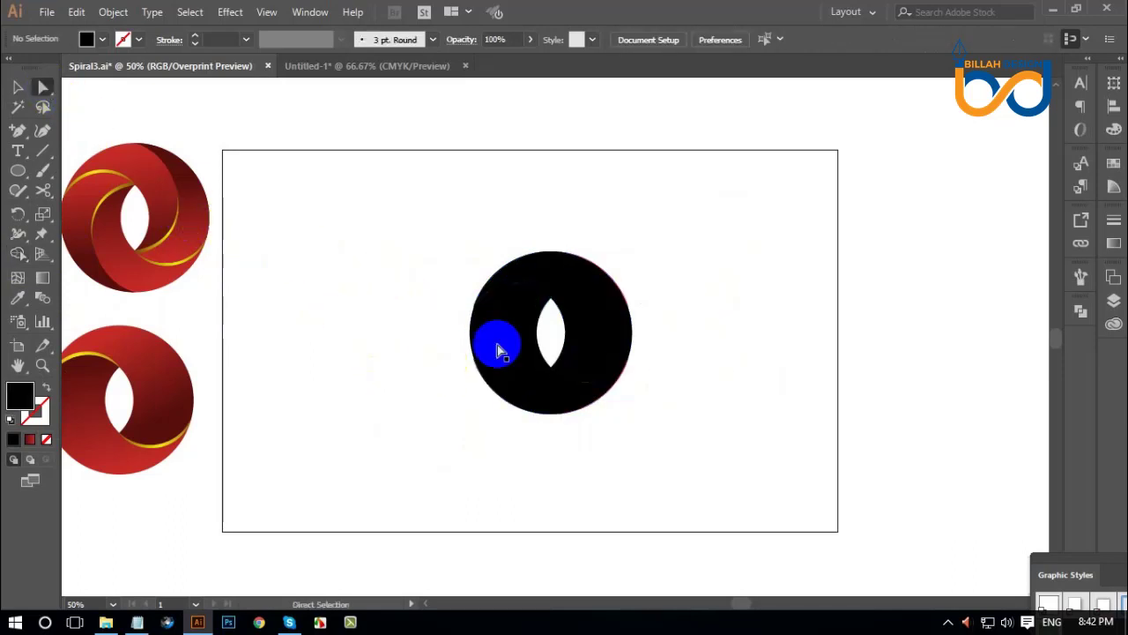
left_click(497, 344)
left_click(1113, 221)
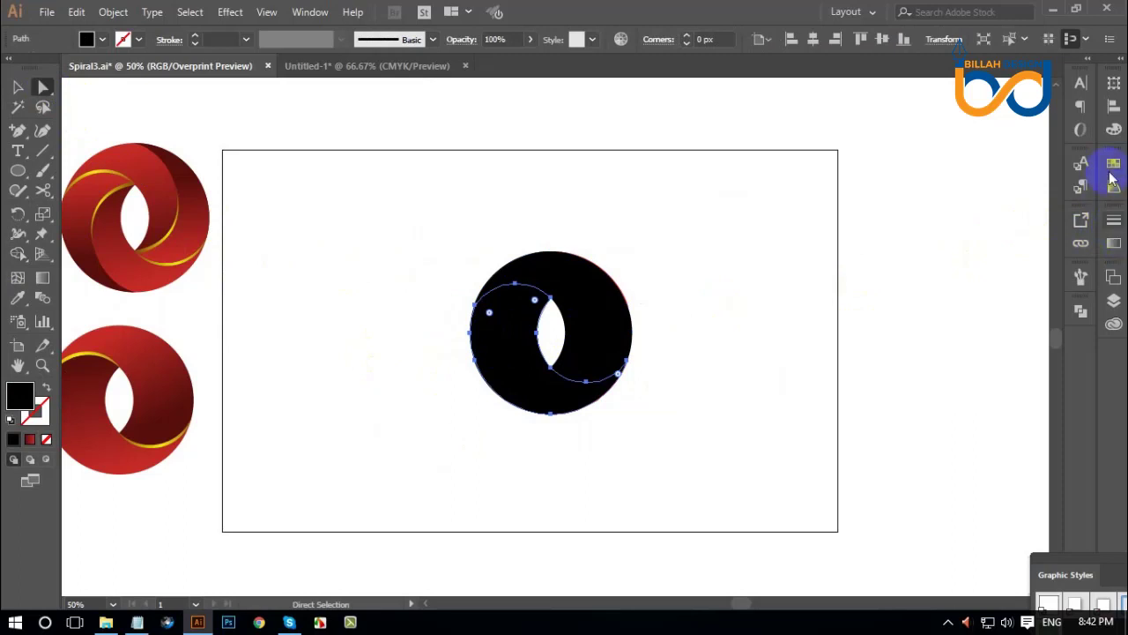
left_click(1113, 164)
left_click(950, 208)
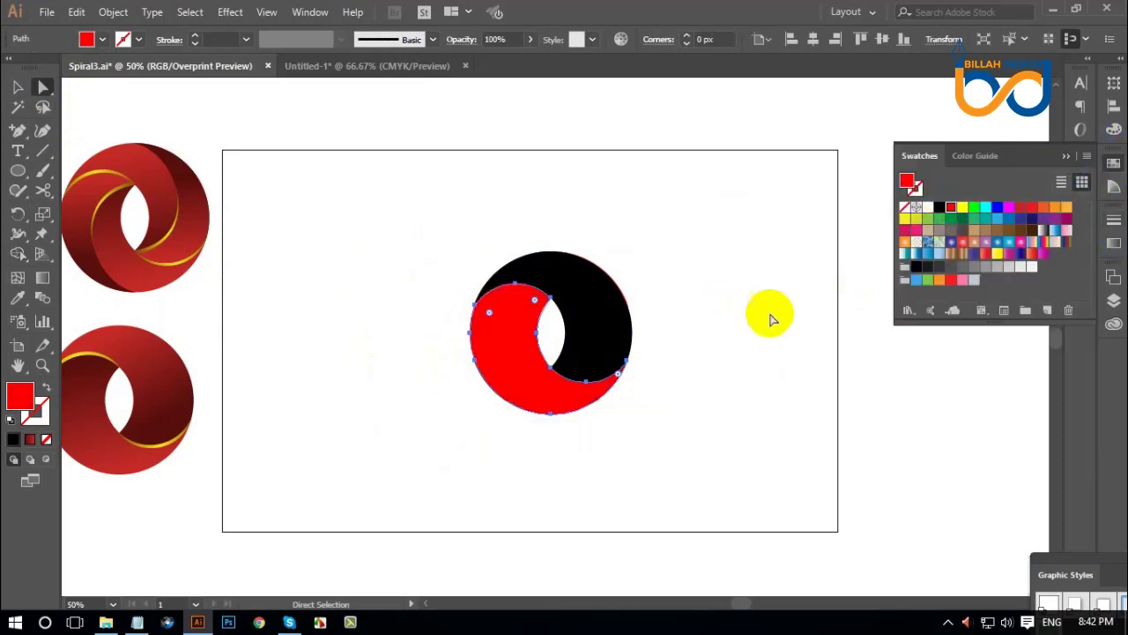
left_click(705, 398)
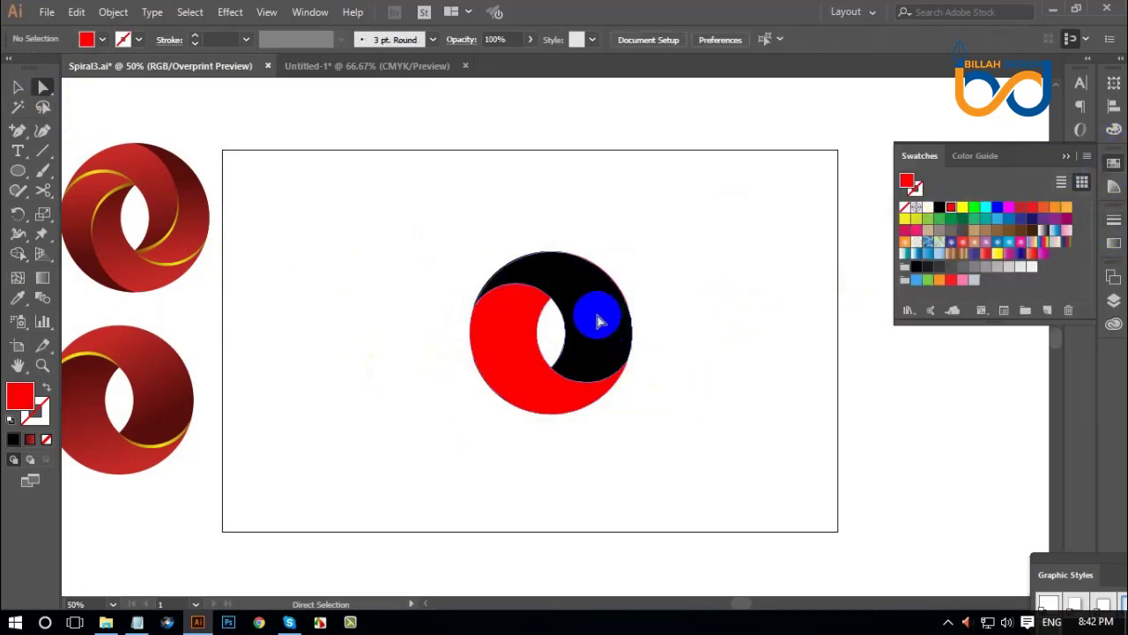
- Move both interlocking pieces clear to the right and delete the thin leftover arcs around their original position
left_click(503, 323)
left_click_drag(617, 282, 794, 315)
left_click(421, 218)
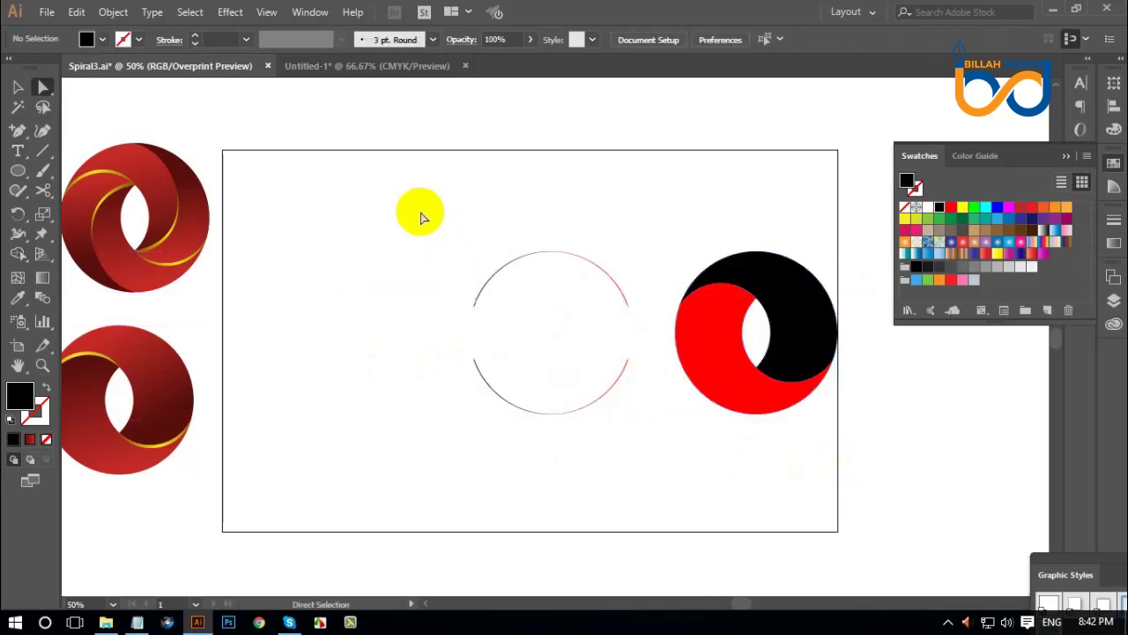
left_click_drag(422, 218, 672, 459)
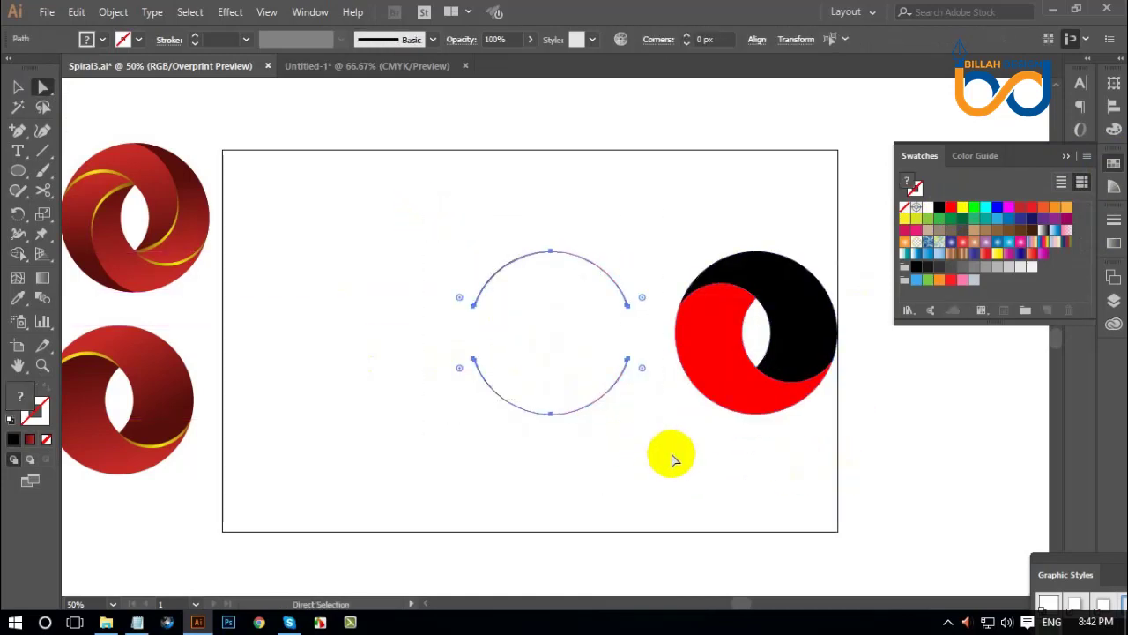
key("Delete")
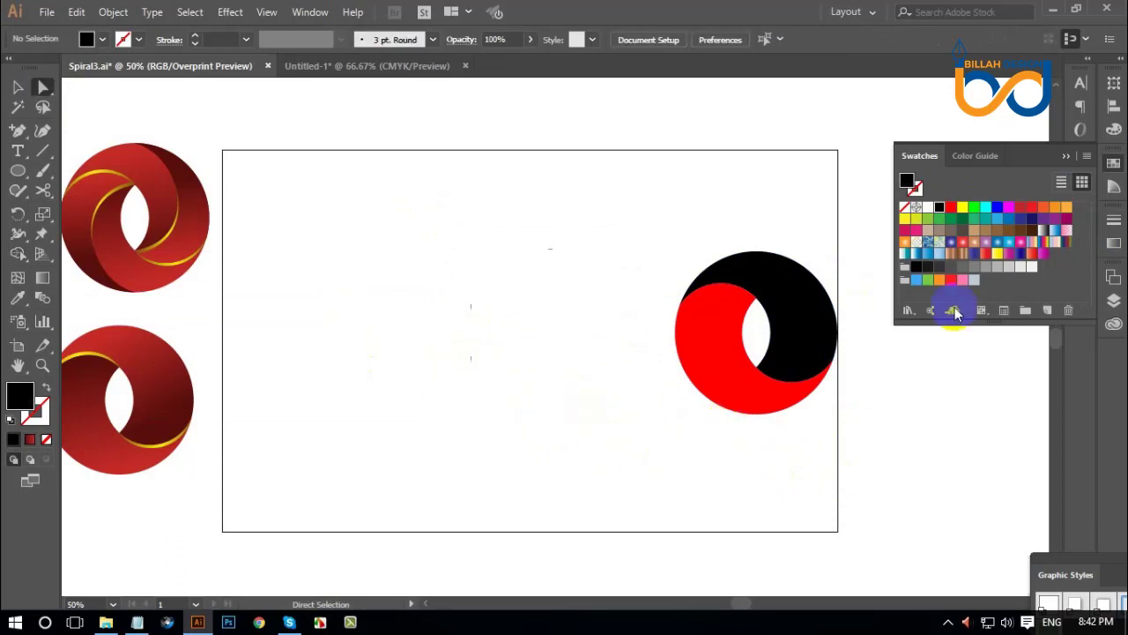
left_click(1113, 167)
- Move the two-piece ring back toward the middle of the artboard
left_click(21, 89)
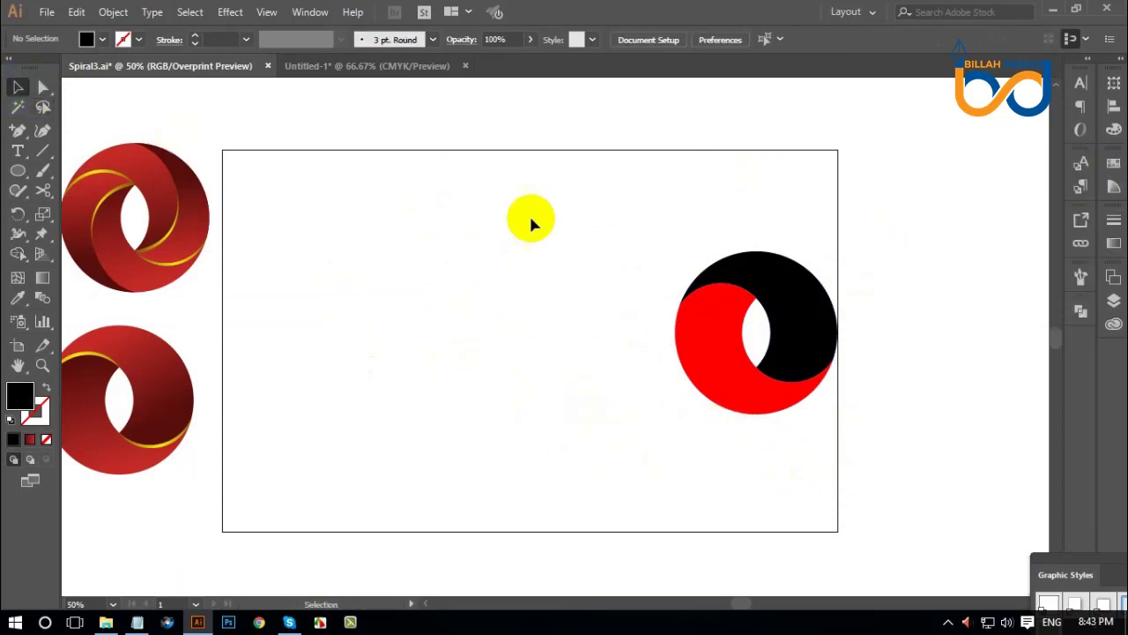
left_click_drag(531, 223, 819, 429)
left_click_drag(795, 391, 620, 387)
left_click(699, 450)
key("ctrl+plus")
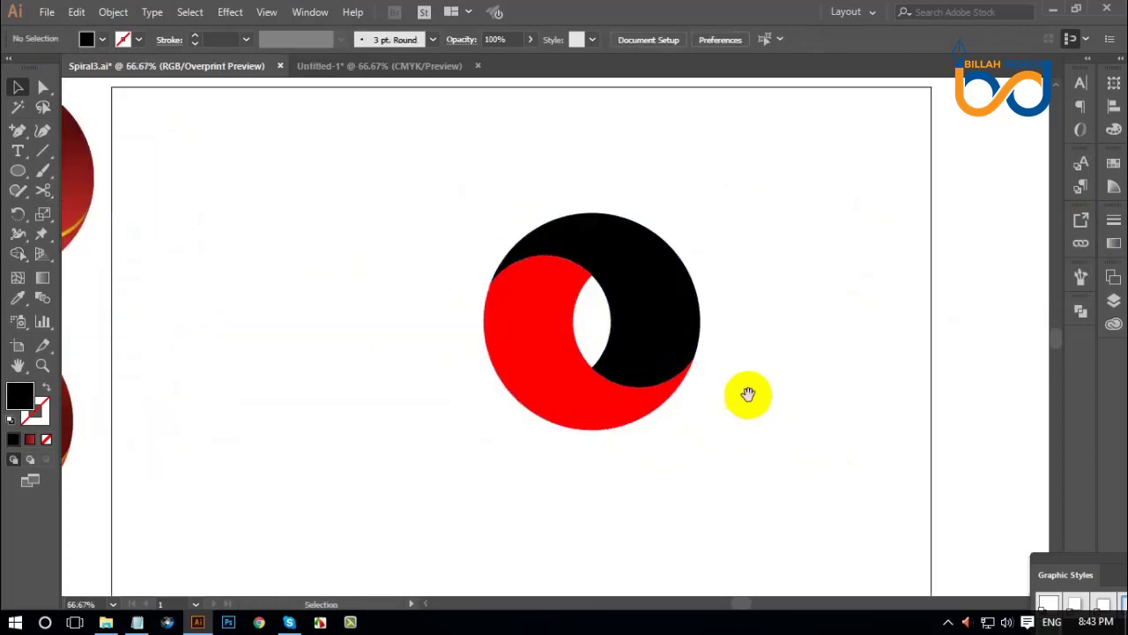
mouse_move(748, 396)
left_mouse_down()
mouse_move(733, 403)
mouse_move(747, 381)
mouse_move(732, 385)
left_mouse_up()
key("ctrl+plus")
- Fill the black upper-right piece with the white-to-black linear gradient swatch
left_click(482, 287)
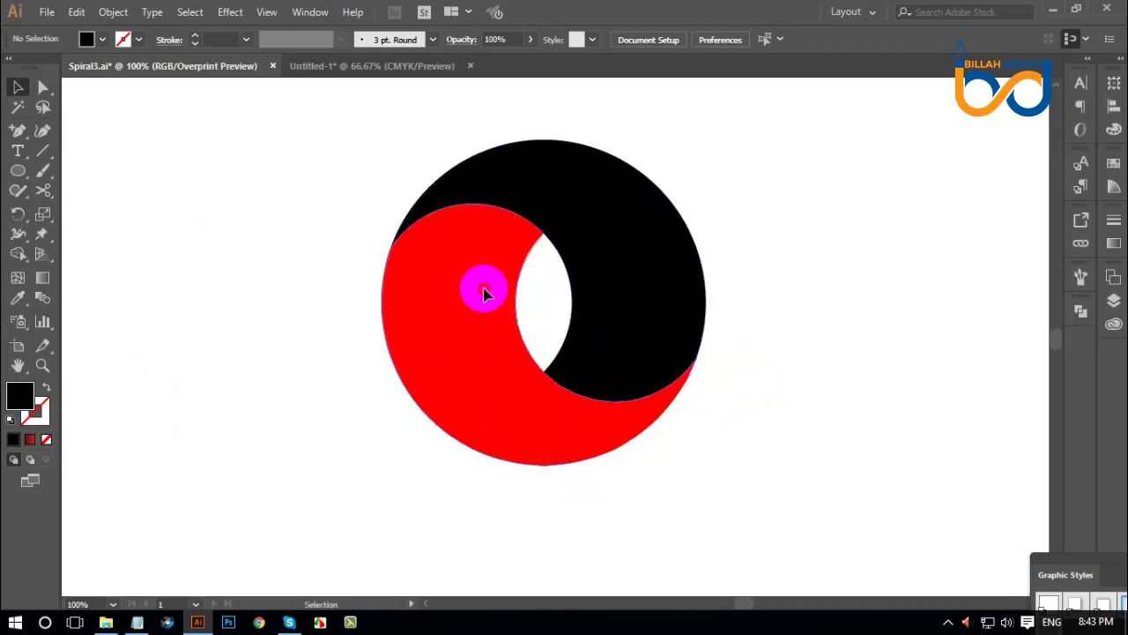
left_click(769, 429)
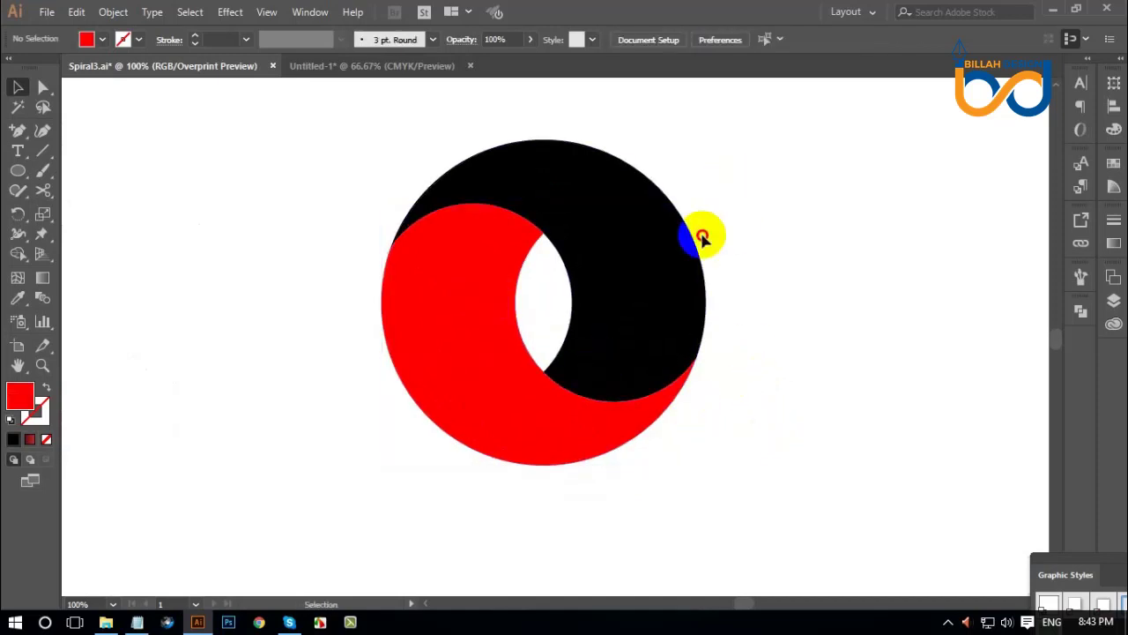
left_click_drag(732, 178, 670, 277)
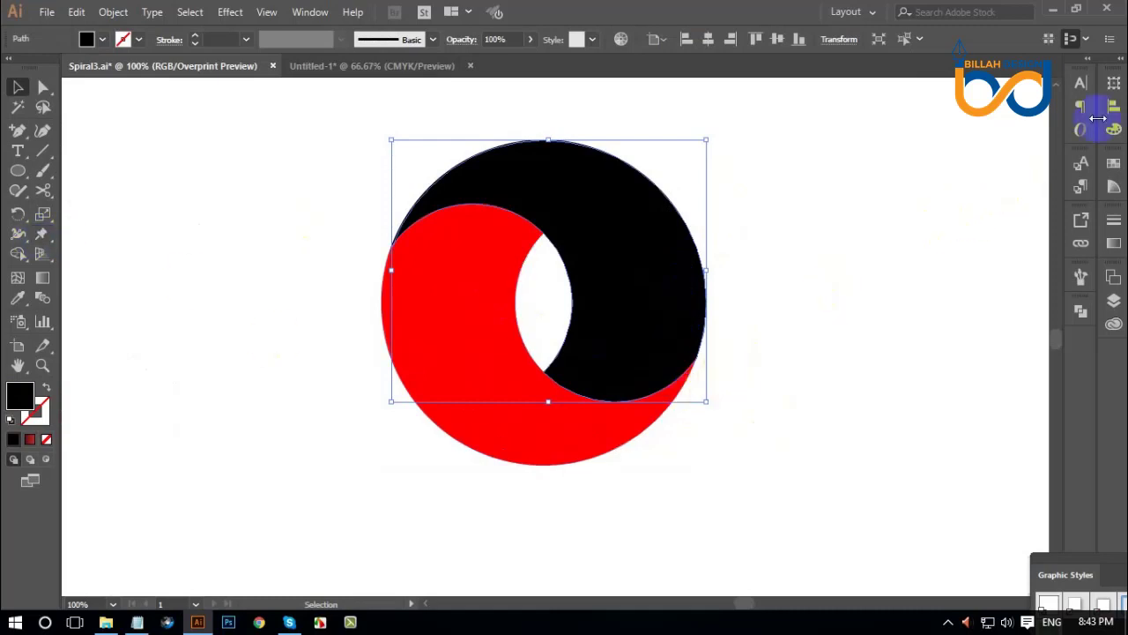
left_click(1120, 63)
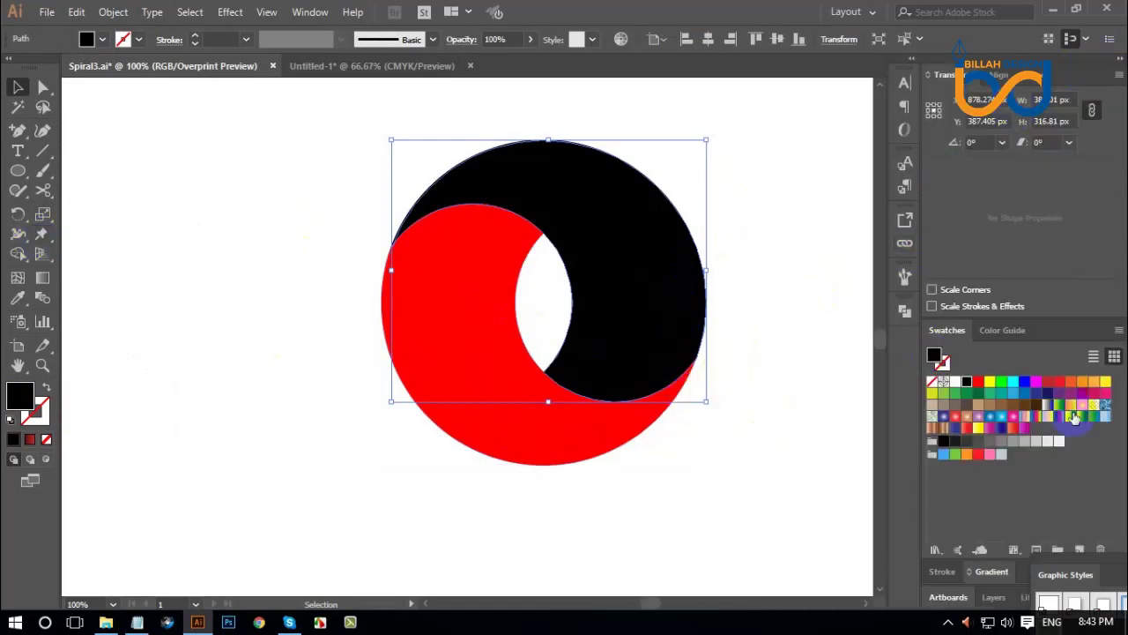
left_click_drag(1047, 404, 634, 258)
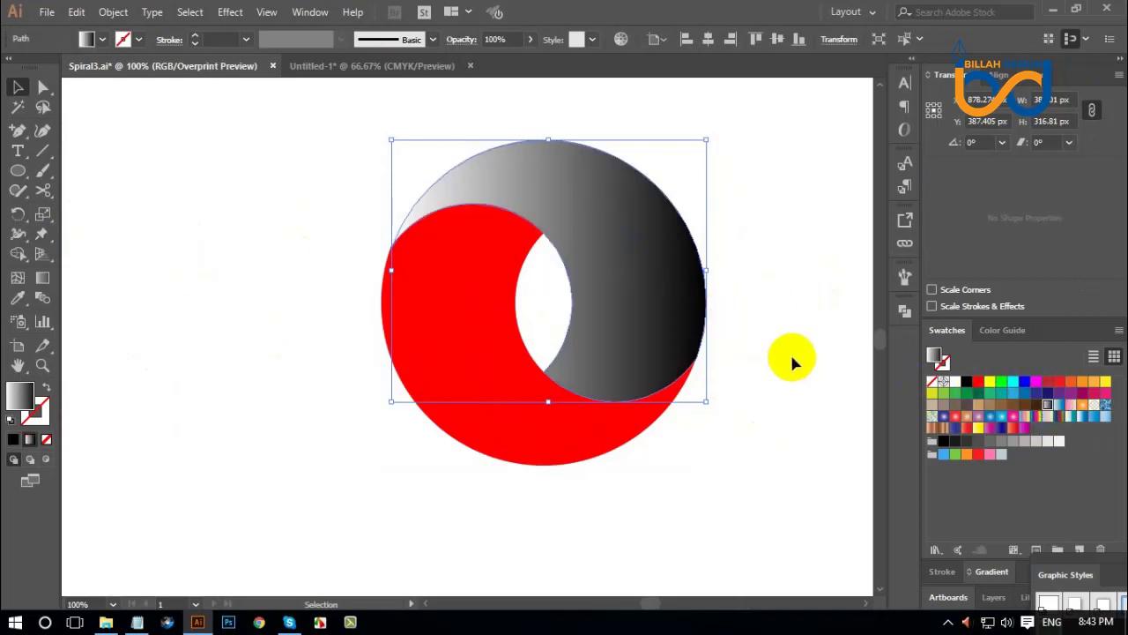
- Change the white starting stop of the upper-right piece's gradient to the red swatch
left_click(999, 576)
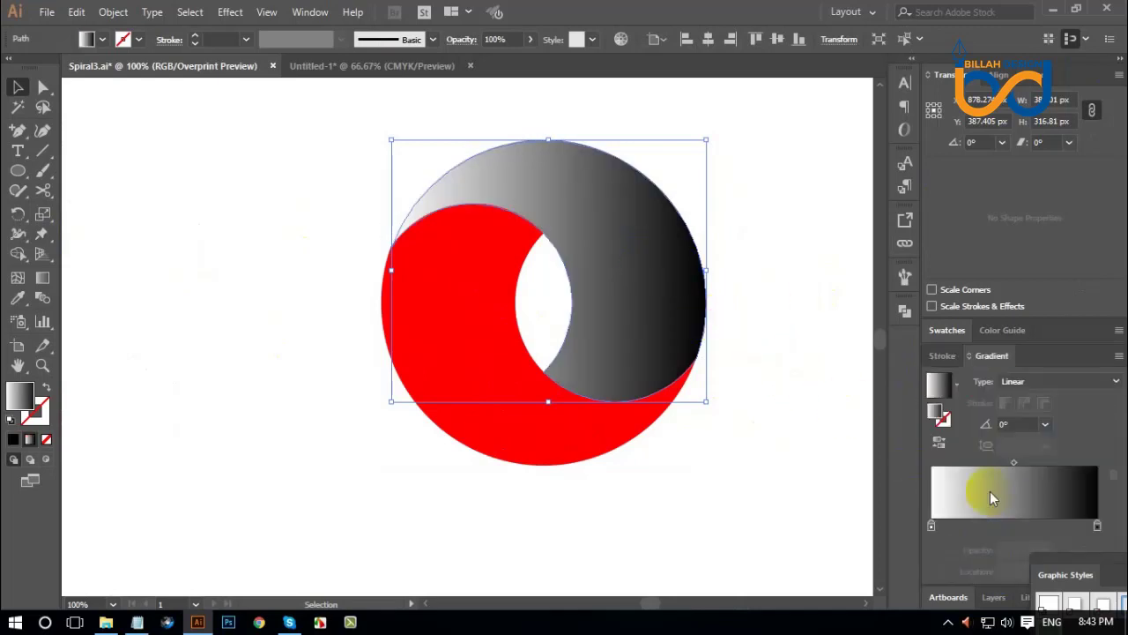
left_click(1019, 462)
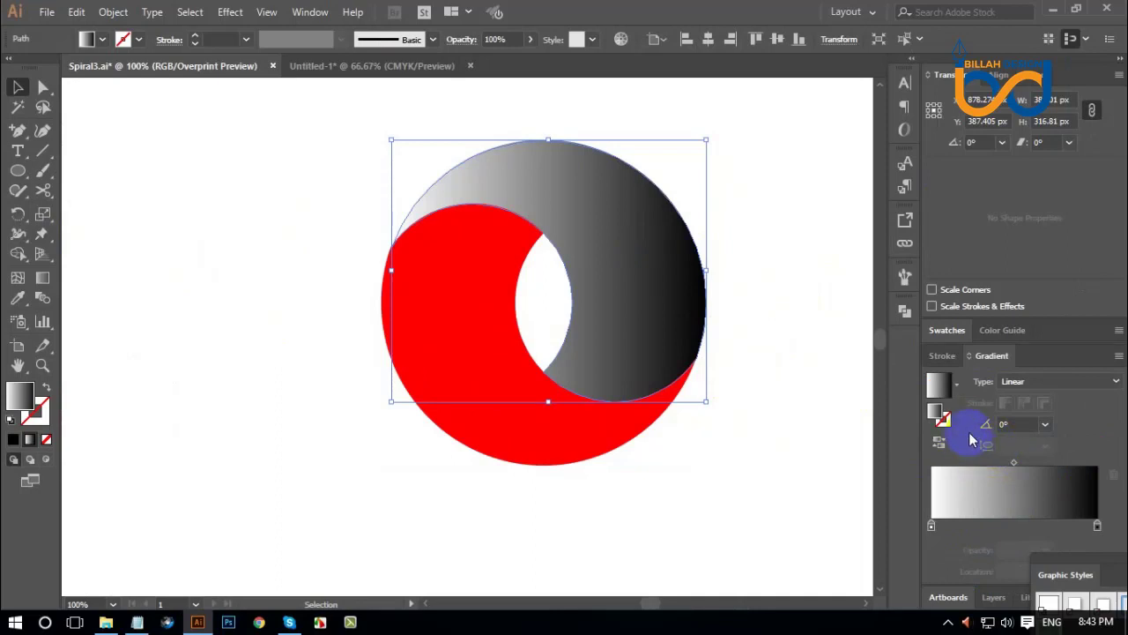
left_click(1037, 78)
left_click(946, 246)
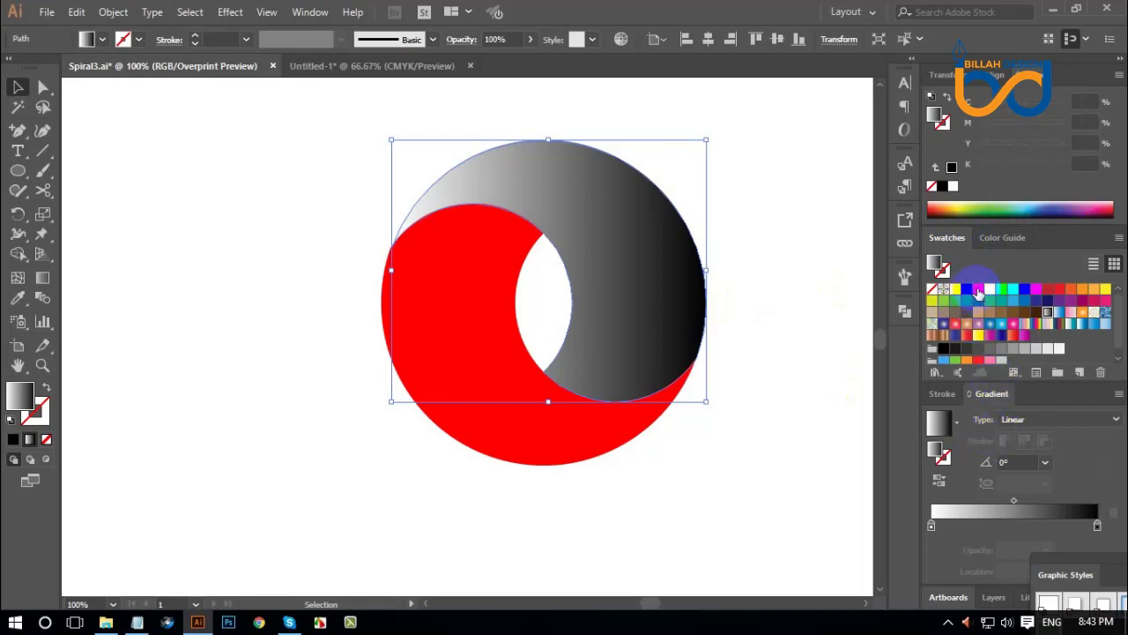
left_click_drag(978, 291, 932, 527)
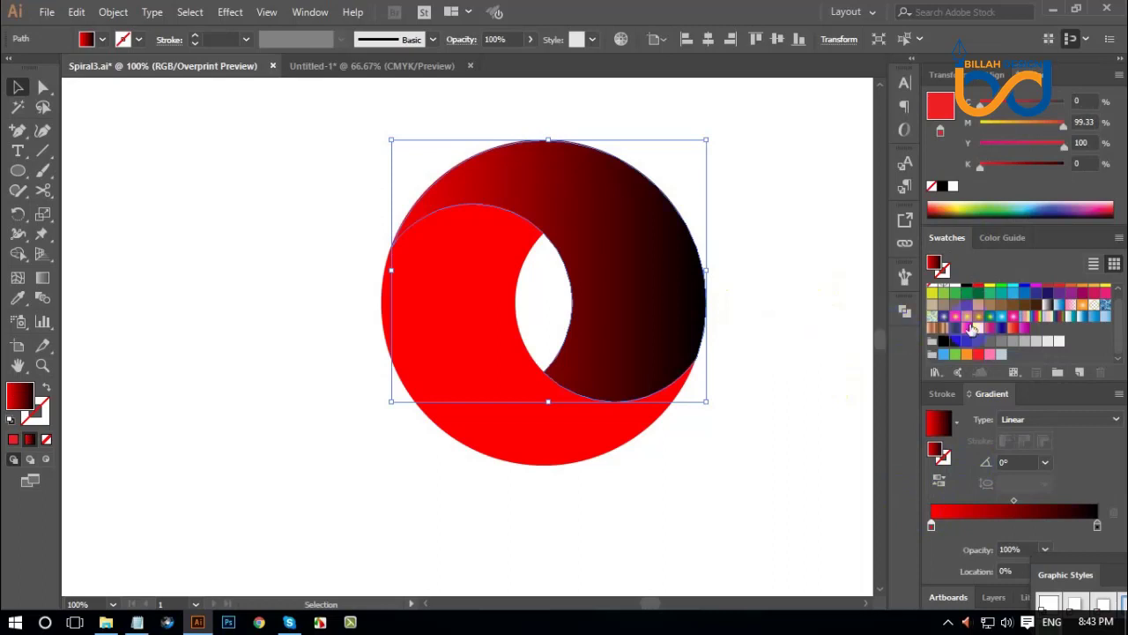
- Recolour the gradient's black end stop to a dark red-brown of C 20, M 87, Y 100, K 63
scroll(975, 308, "up", 1)
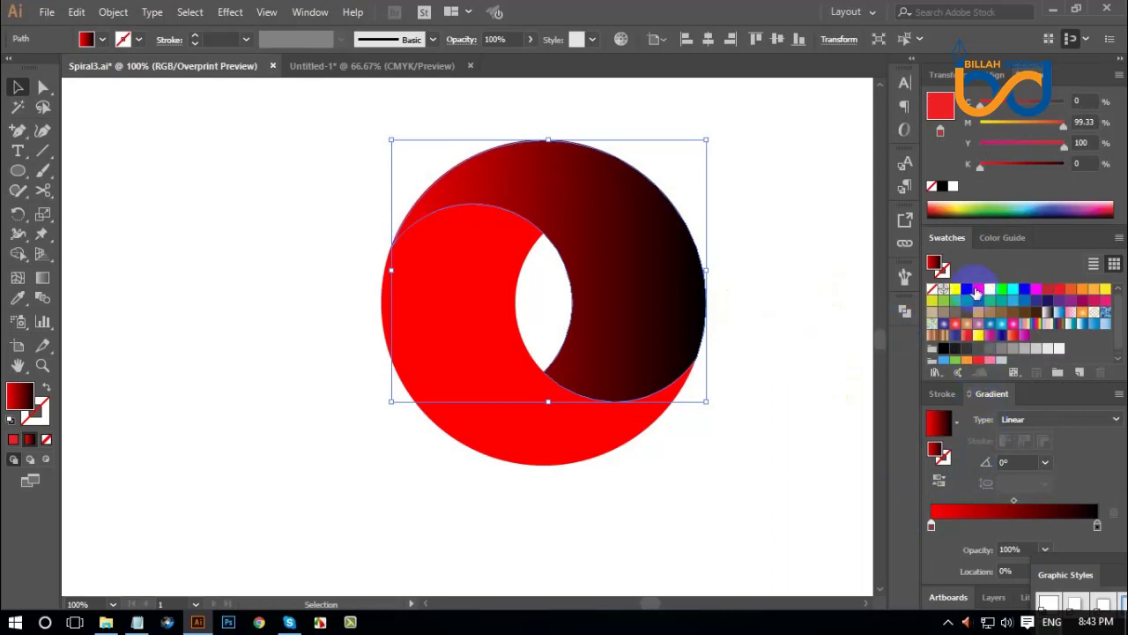
left_click_drag(976, 291, 1097, 527)
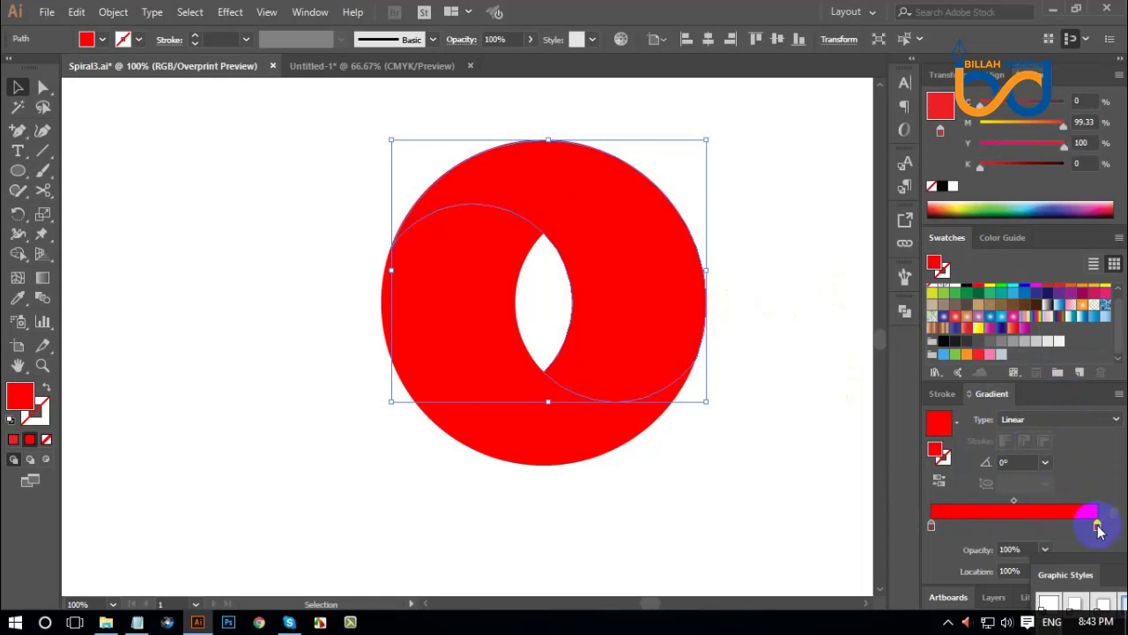
left_click(1002, 164)
left_click_drag(1011, 170, 1027, 170)
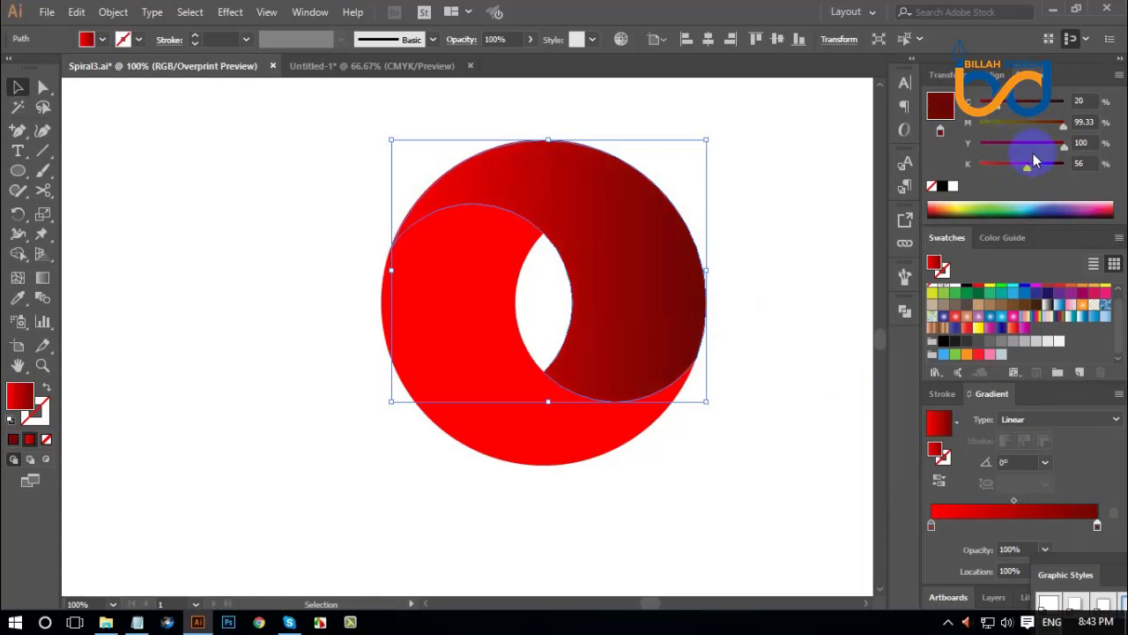
left_click(1054, 125)
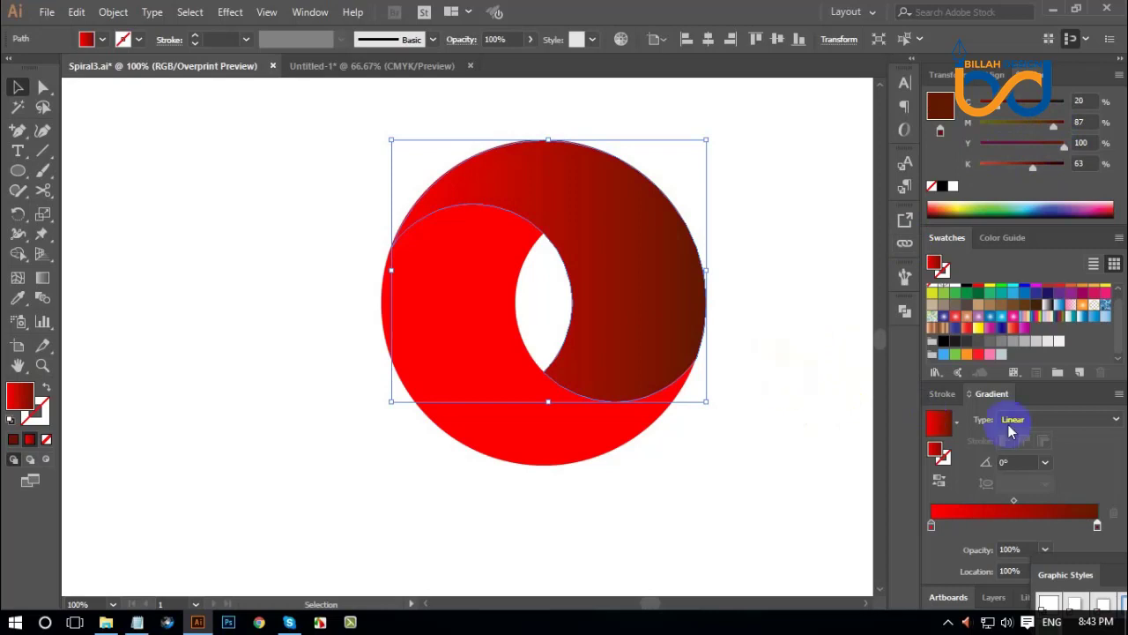
- Redirect the upper-right piece's gradient diagonally at about -56.2° from its upper-left edge to its lower-right end, shifting the midpoint slightly toward the dark stop
left_click(639, 343)
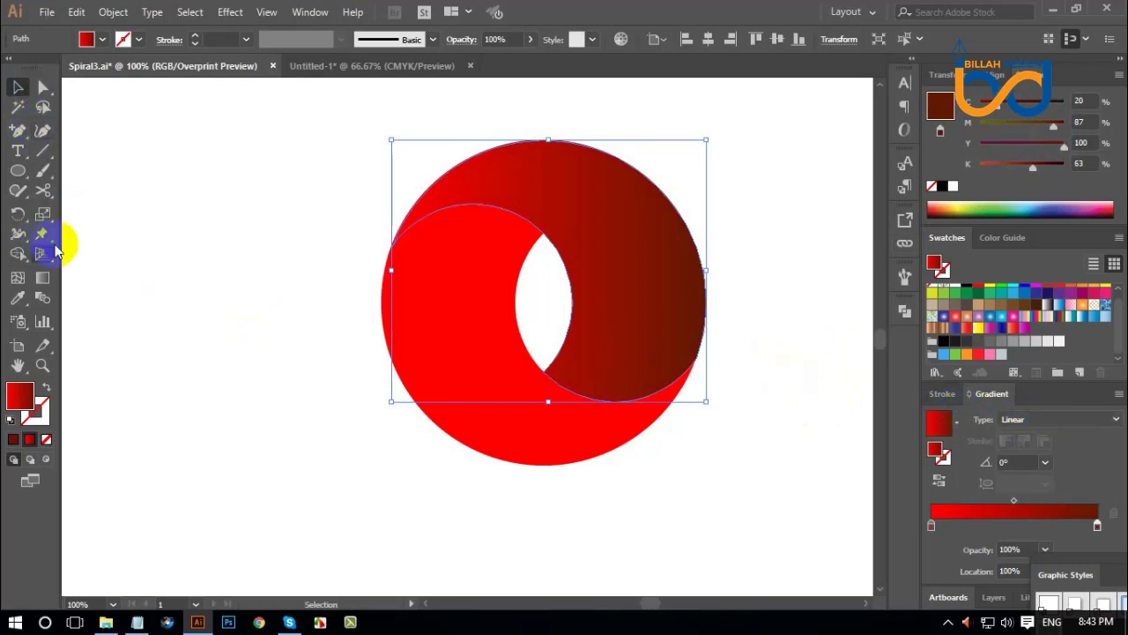
left_click(42, 277)
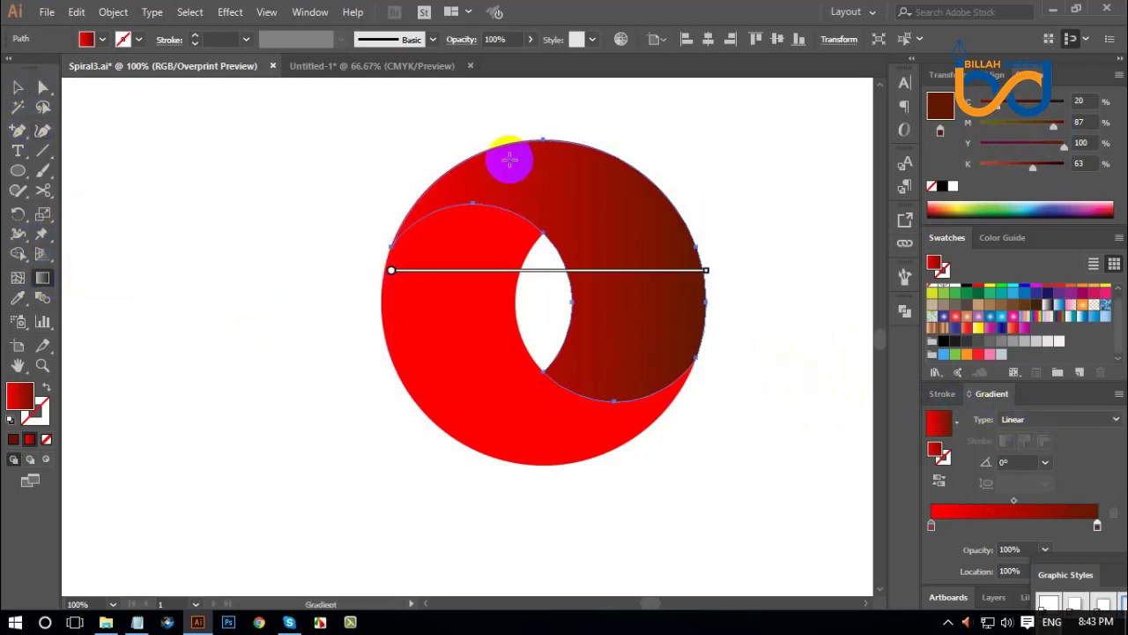
mouse_move(487, 160)
left_mouse_down()
mouse_move(668, 386)
mouse_move(648, 398)
left_mouse_up()
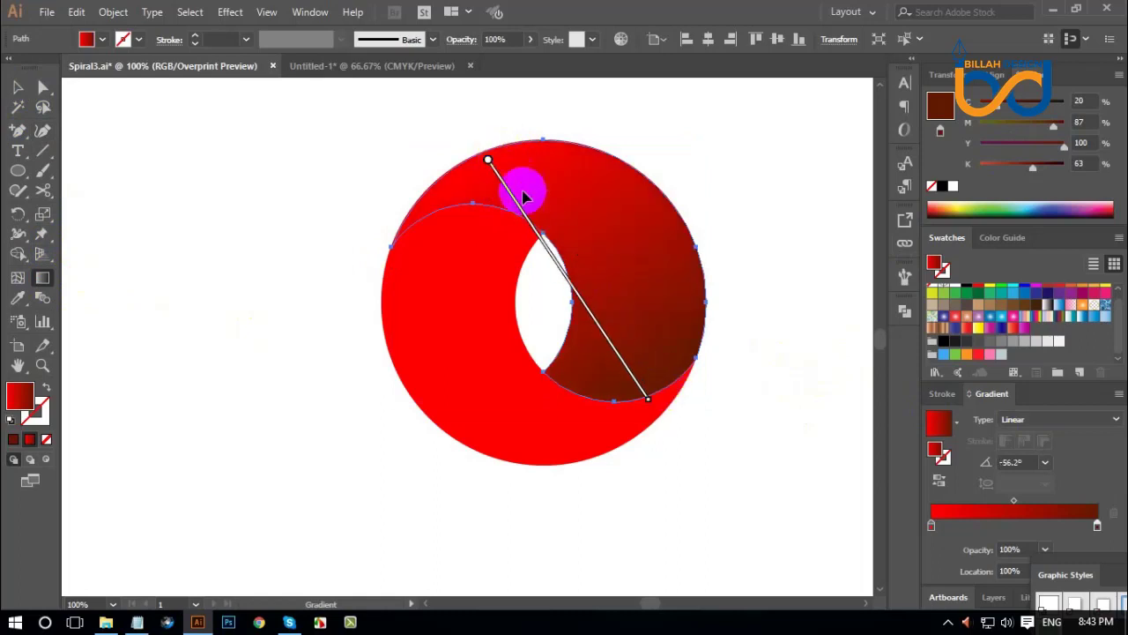
left_click_drag(621, 357, 608, 336)
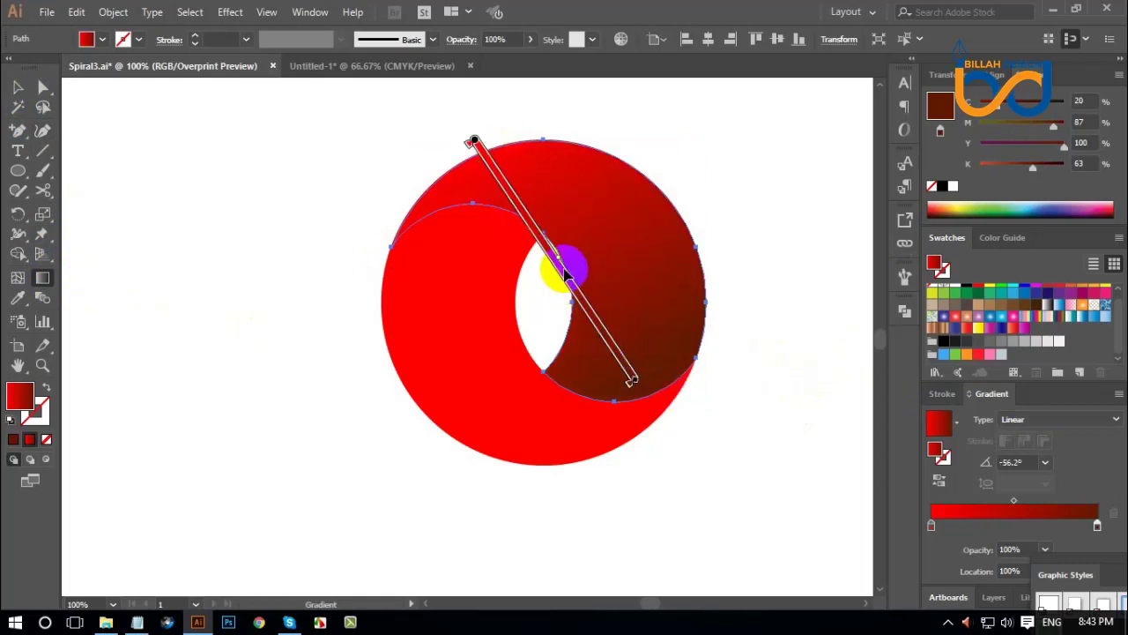
left_click_drag(576, 285, 571, 272)
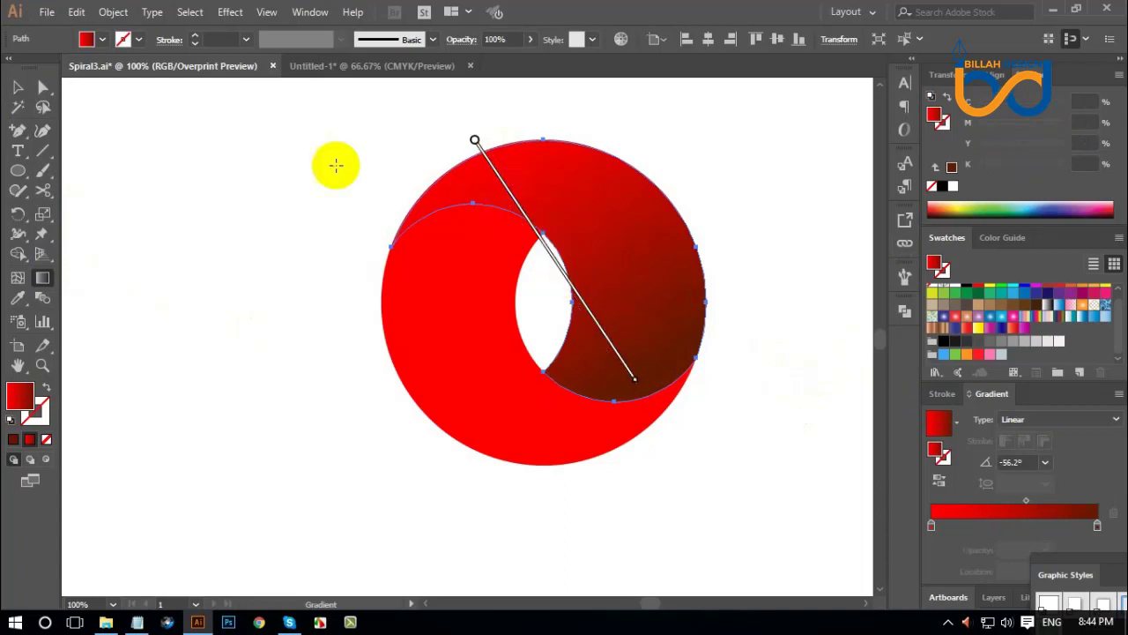
- Copy the red-to-dark gradient from the upper-right piece onto the plain red lower-left piece with the Eyedropper
left_click(18, 86)
left_click(520, 284)
left_click(486, 272)
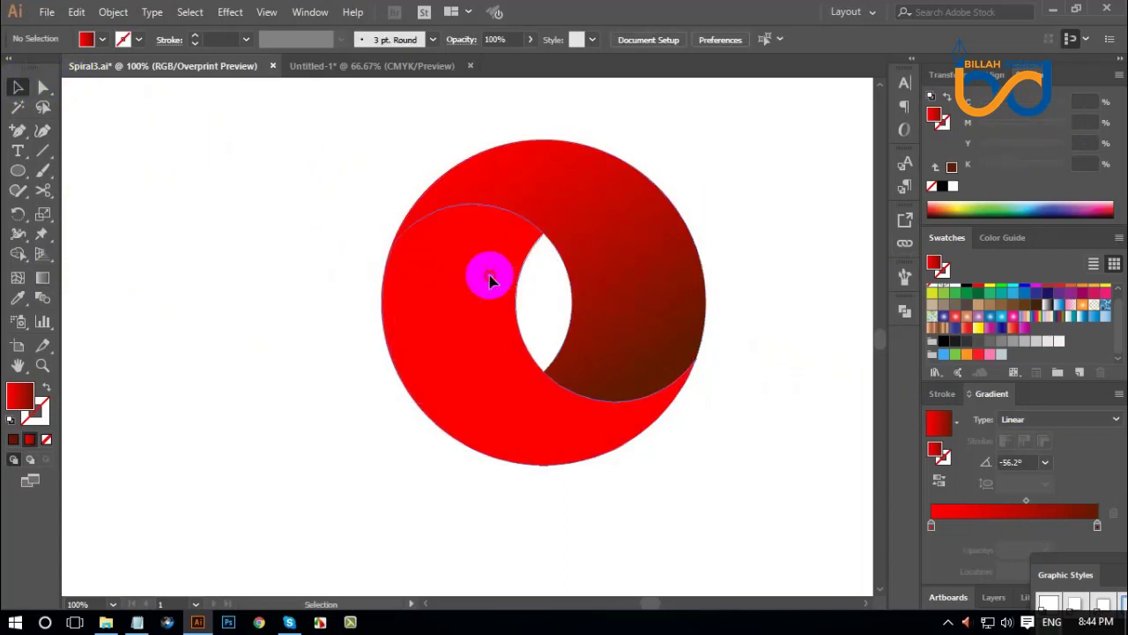
left_click(23, 300)
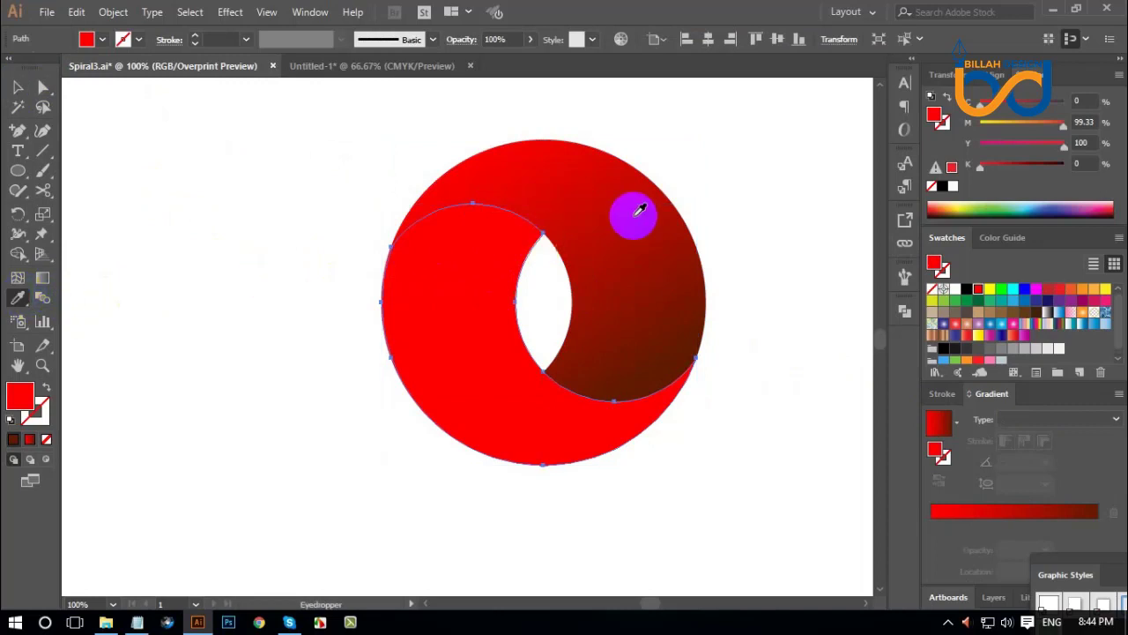
left_click(622, 193)
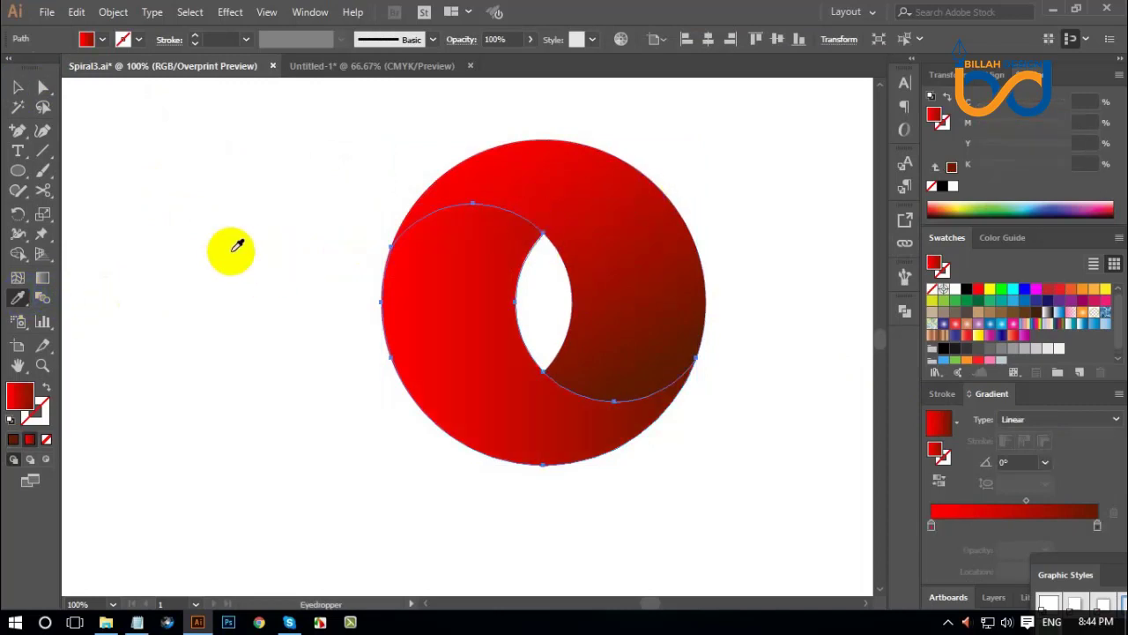
left_click(501, 335)
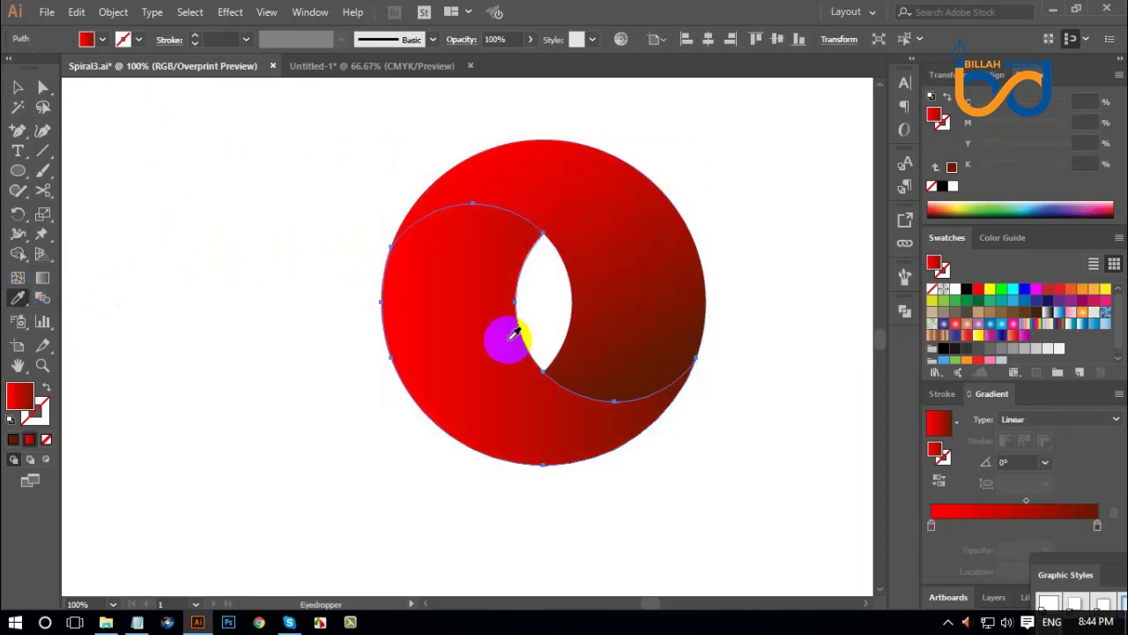
- Redirect the lower-left piece's gradient diagonally at about 119.5°, with its dark end at the upper left and red at the lower right
left_click(939, 485)
left_click(458, 378)
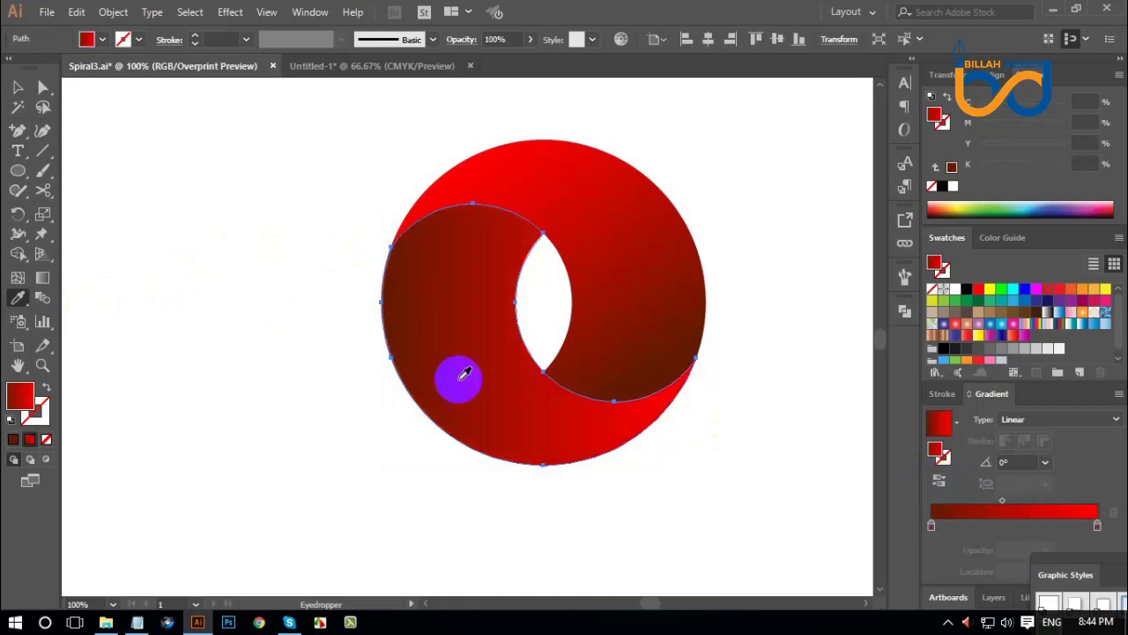
left_click(42, 273)
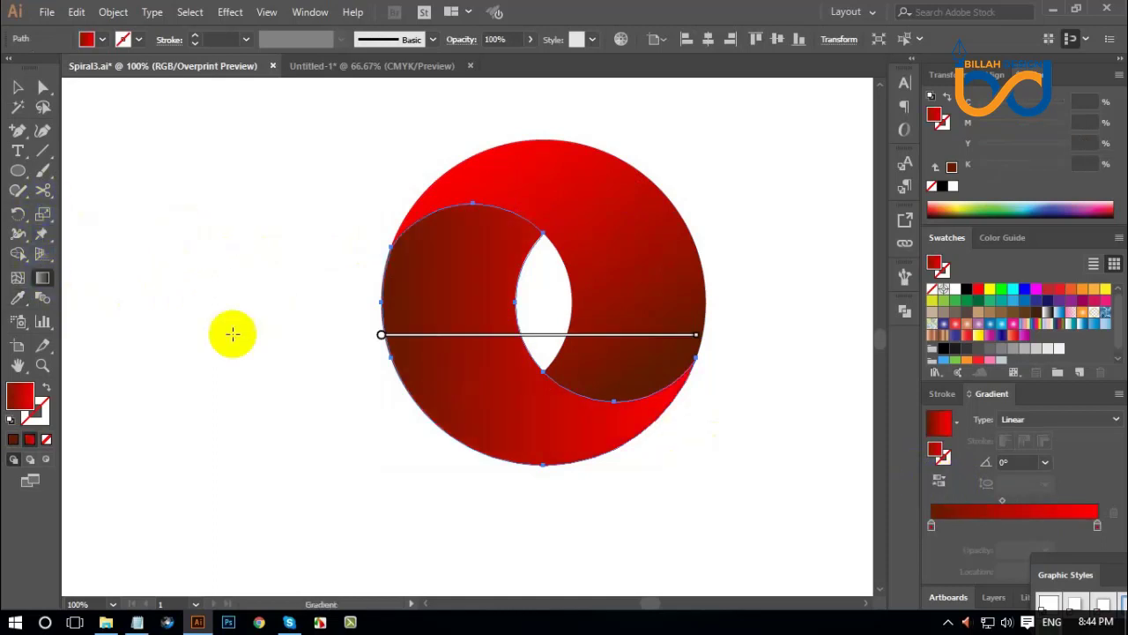
mouse_move(562, 438)
left_mouse_down()
mouse_move(444, 239)
mouse_move(470, 231)
left_mouse_up()
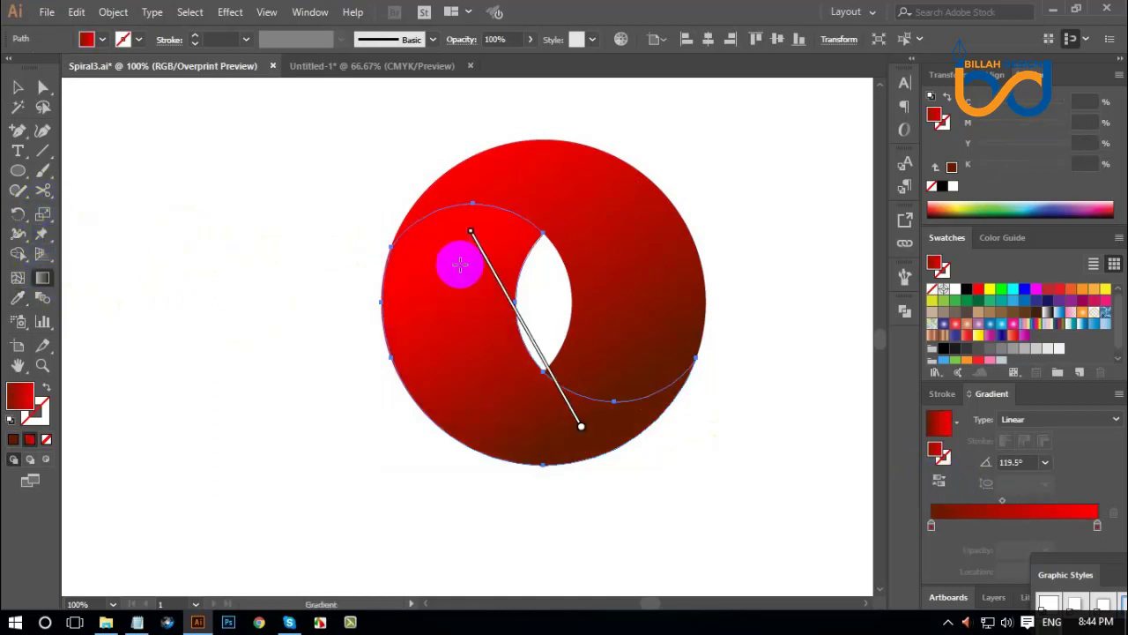
left_click(941, 481)
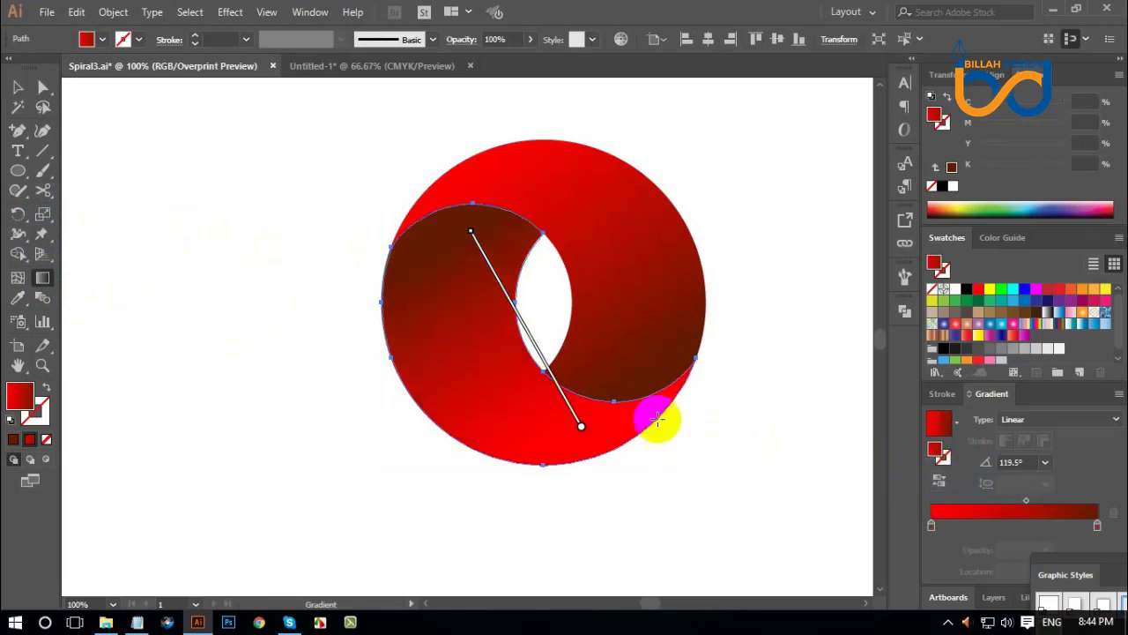
- Fine-tune the lower-left piece's gradient by lengthening it and shifting it slightly toward the lower-right edge, keeping the 119.5° angle
left_click_drag(582, 427, 598, 457)
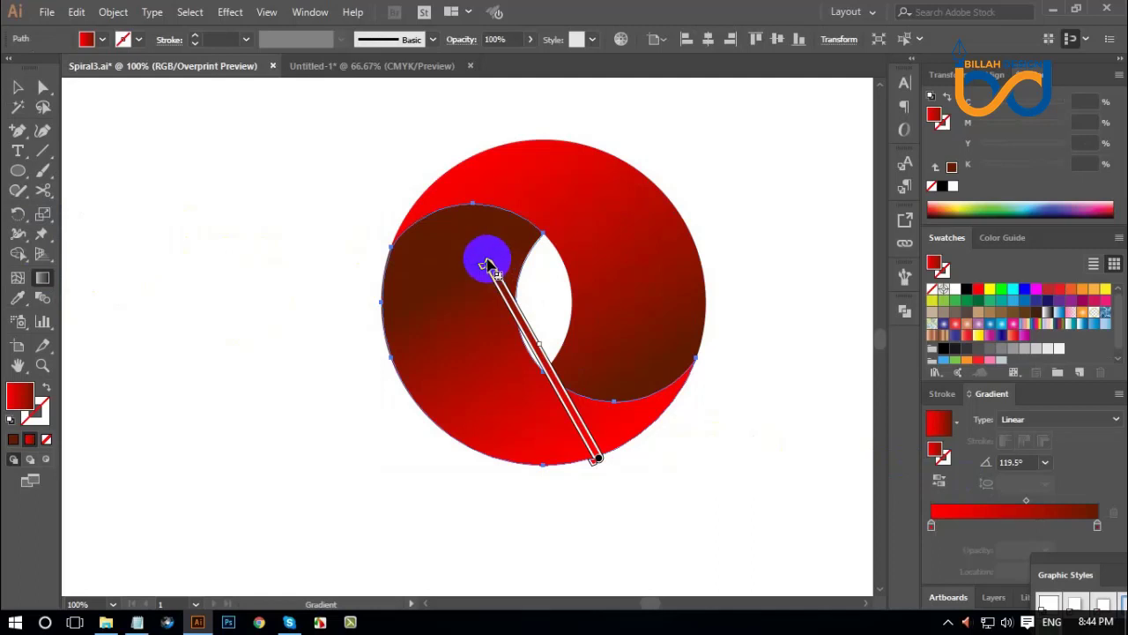
left_click_drag(487, 264, 469, 234)
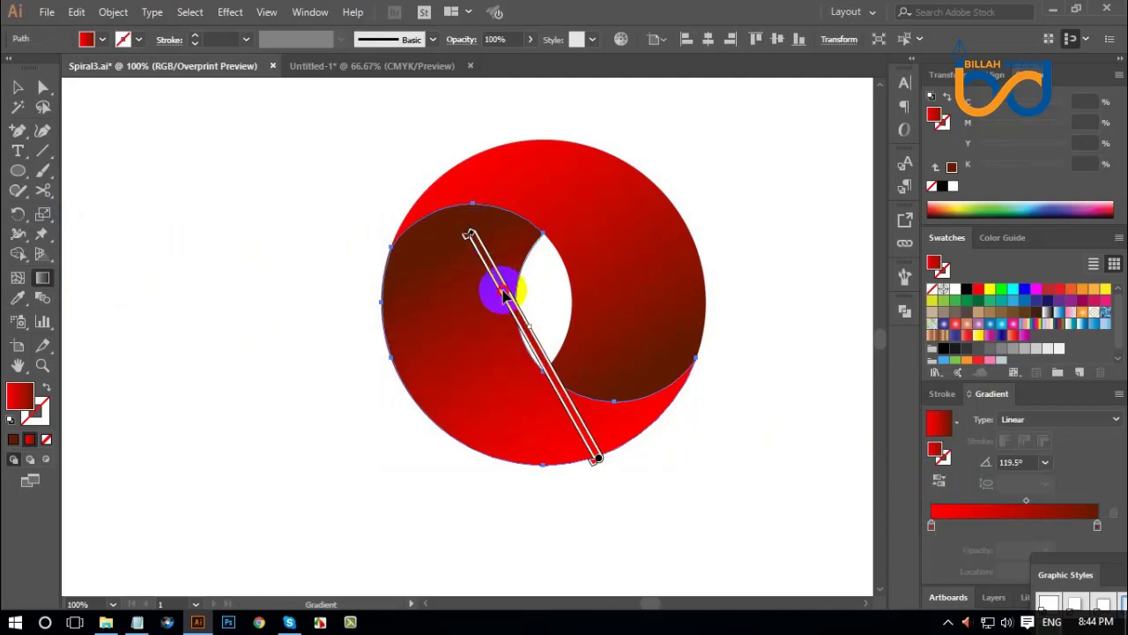
left_click_drag(505, 295, 516, 312)
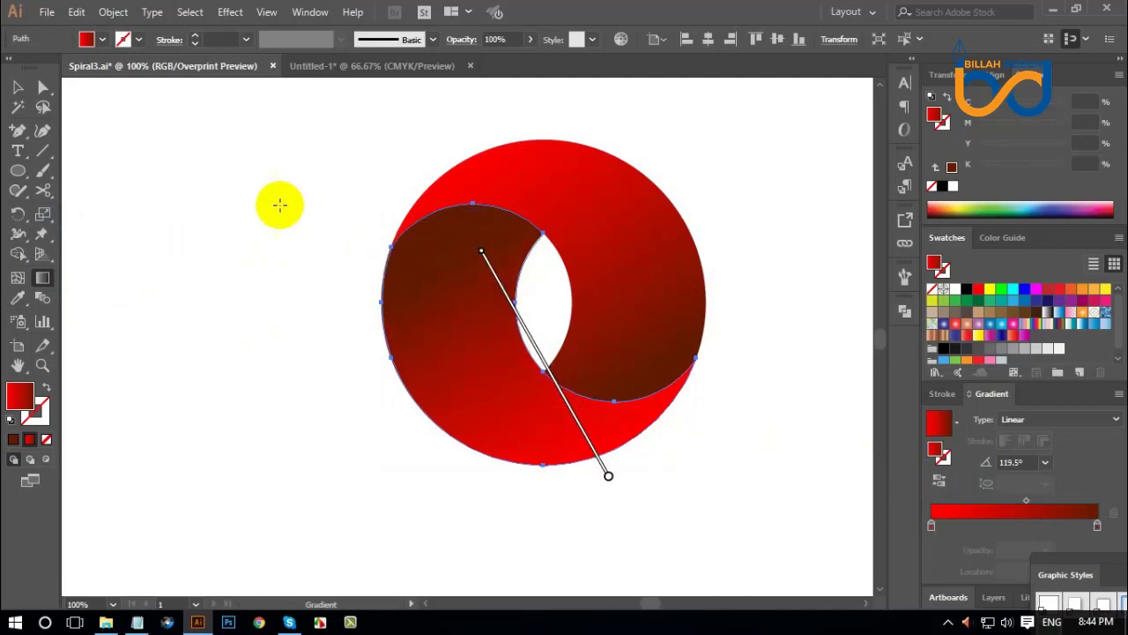
key("v")
left_click(760, 366)
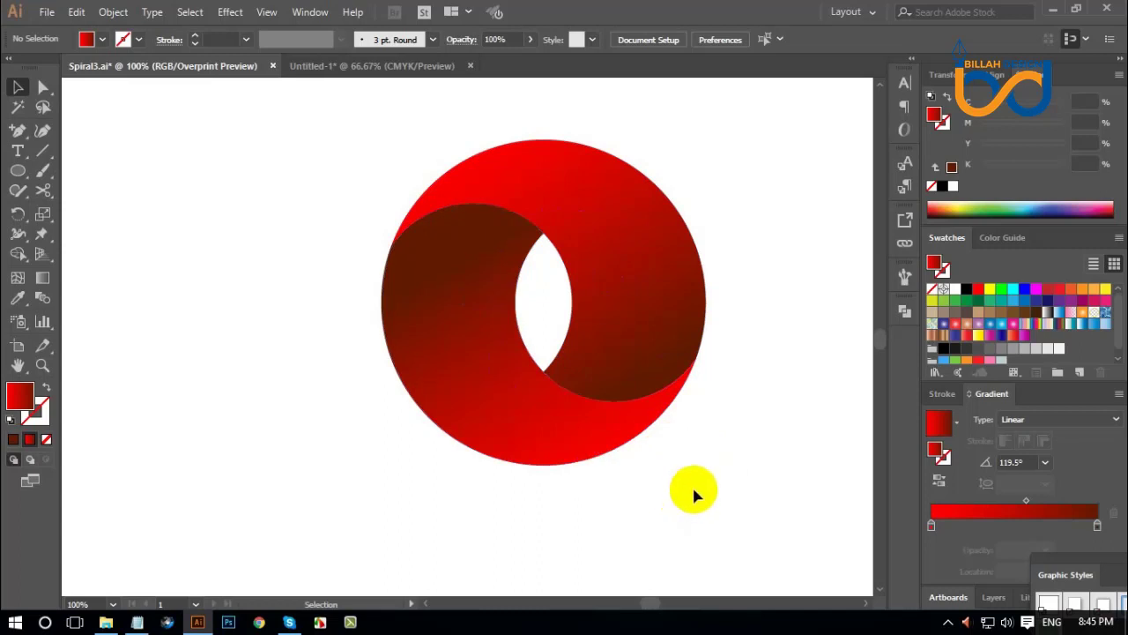
- Copy the upper-right piece and paste the duplicate in front at the same position
key("ctrl+minus")
key("ctrl+minus")
key("ctrl+plus")
key("ctrl+plus")
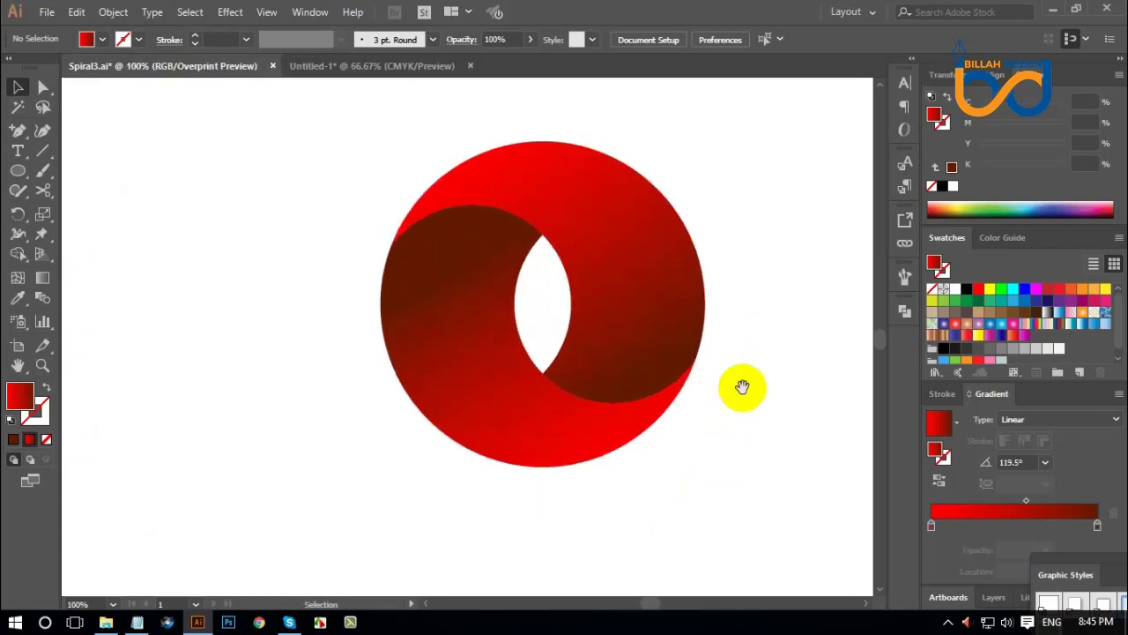
left_click_drag(742, 386, 720, 393)
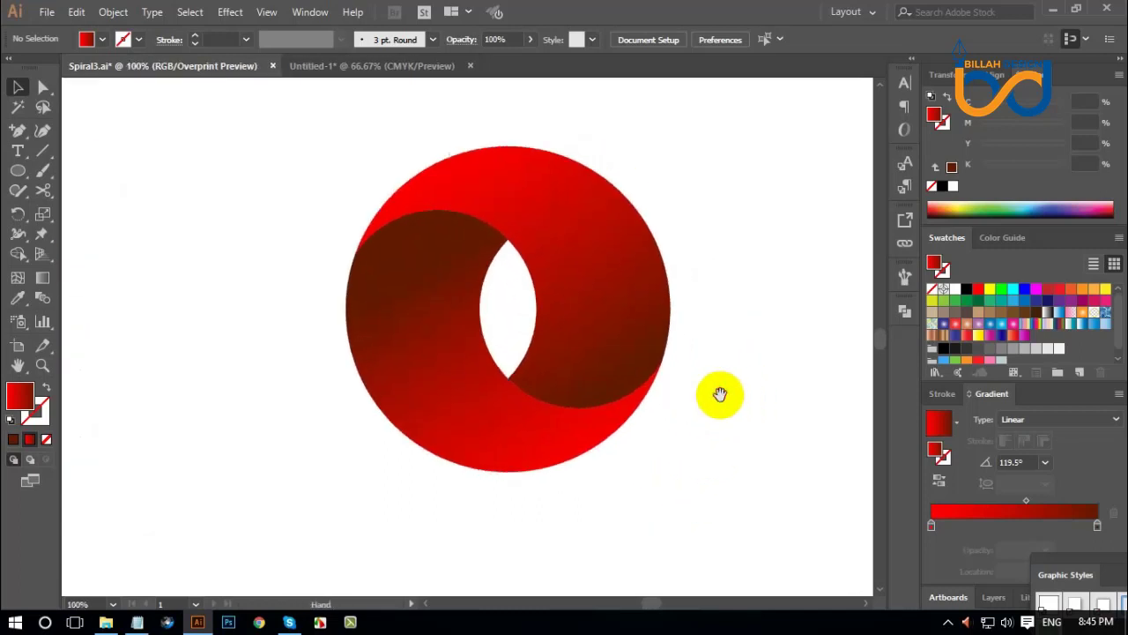
left_click(595, 278)
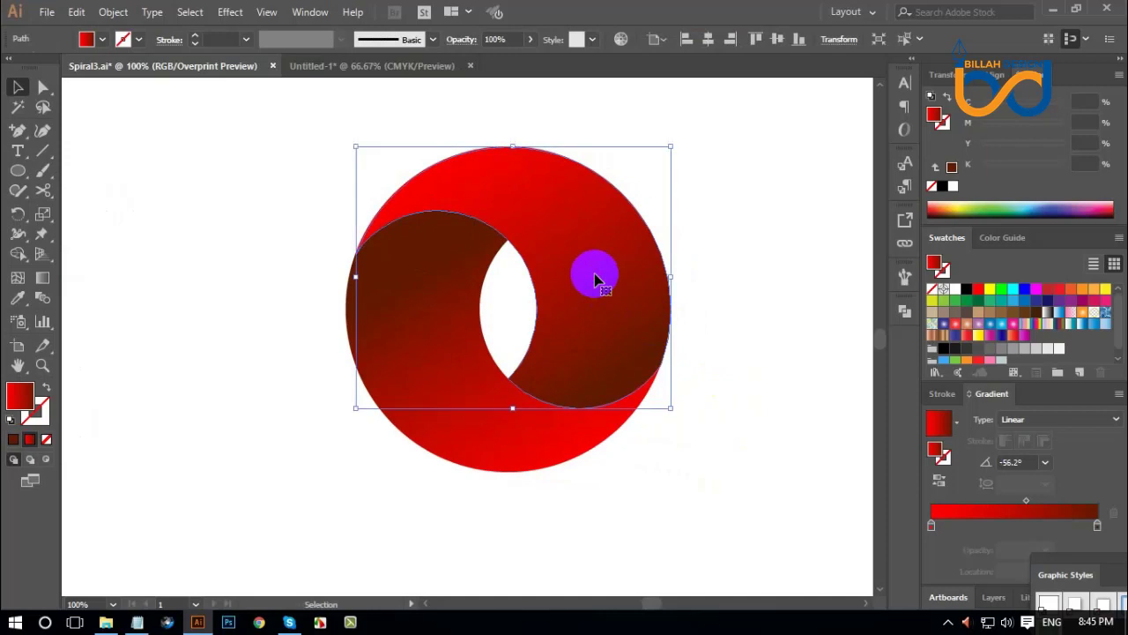
left_click(80, 11)
left_click(113, 88)
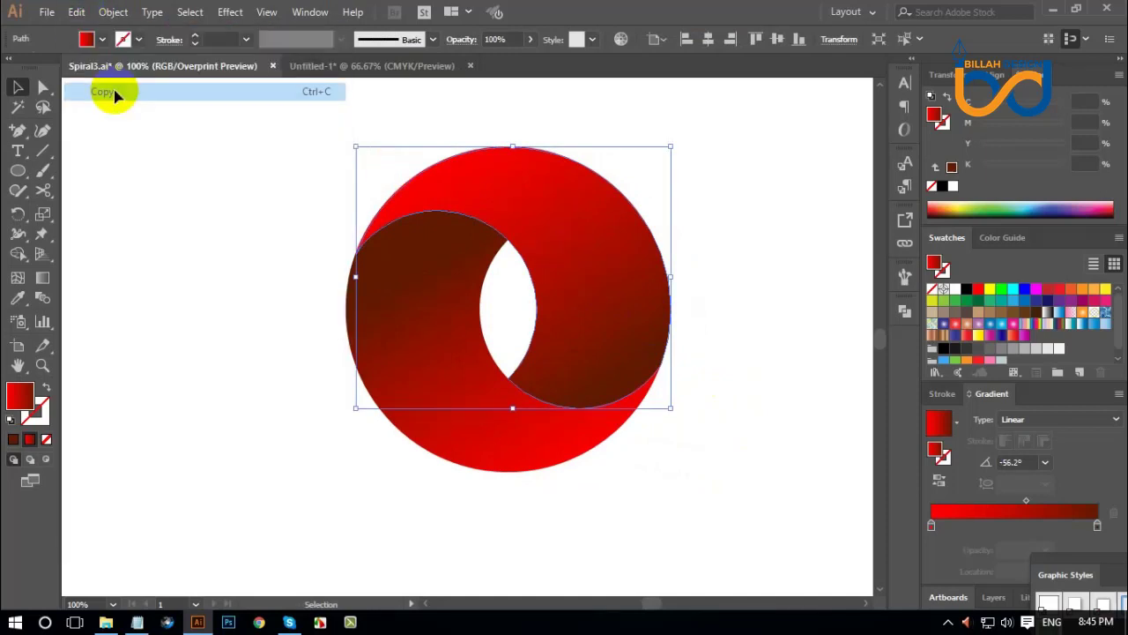
left_click(78, 12)
left_click(117, 123)
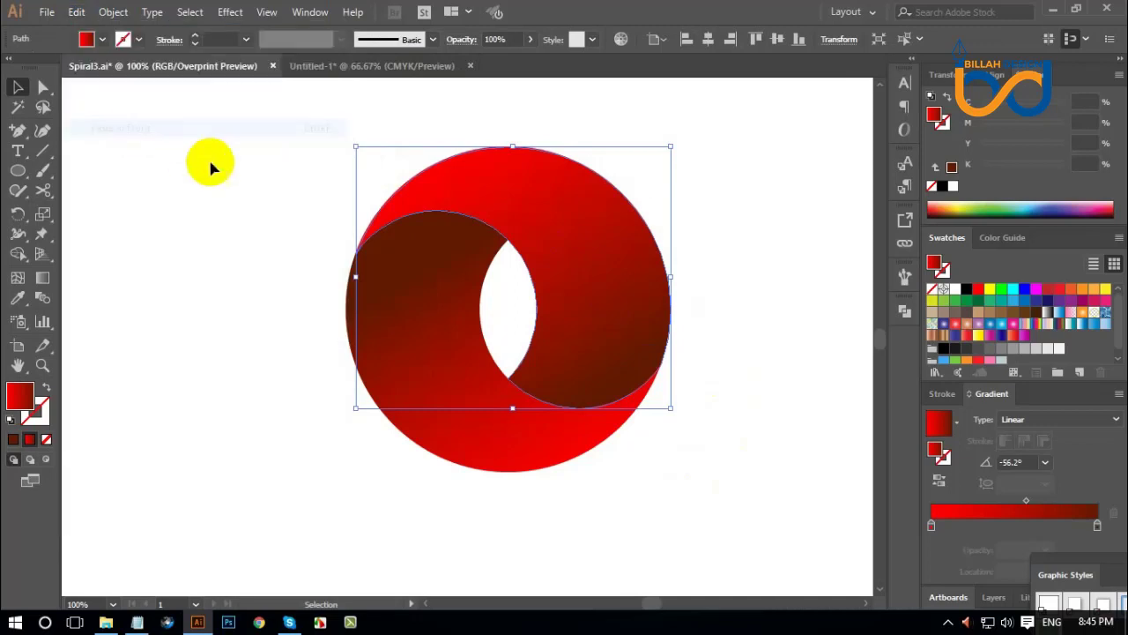
- Give the duplicated piece no fill and a black stroke 14 pt thick
left_click(46, 388)
left_click(48, 410)
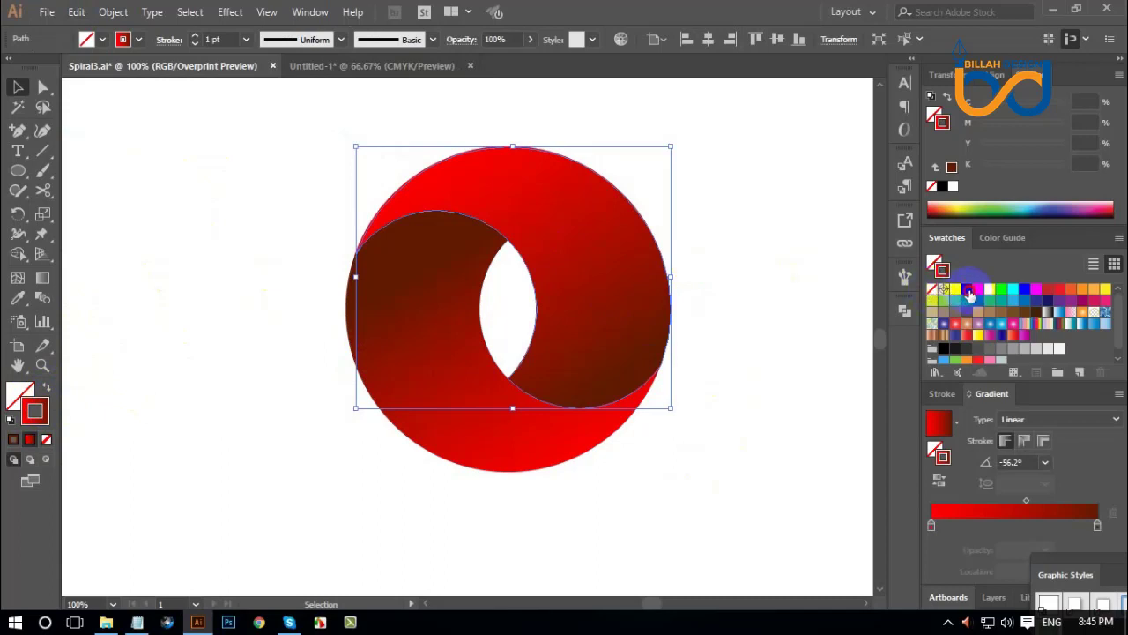
left_click(969, 292)
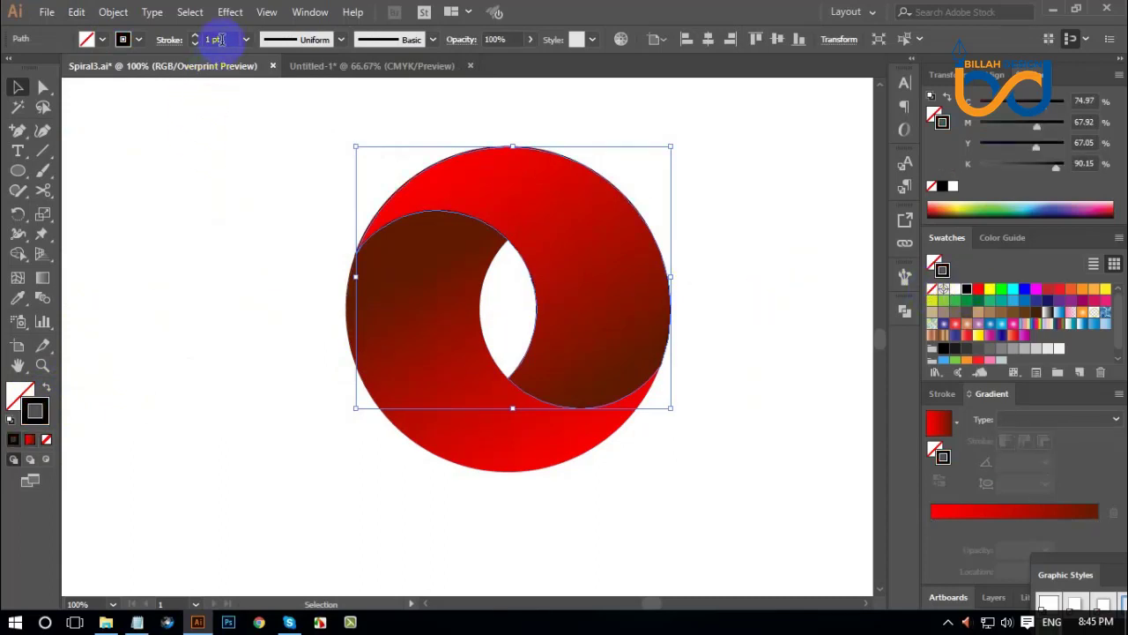
scroll(222, 37, "up", 8)
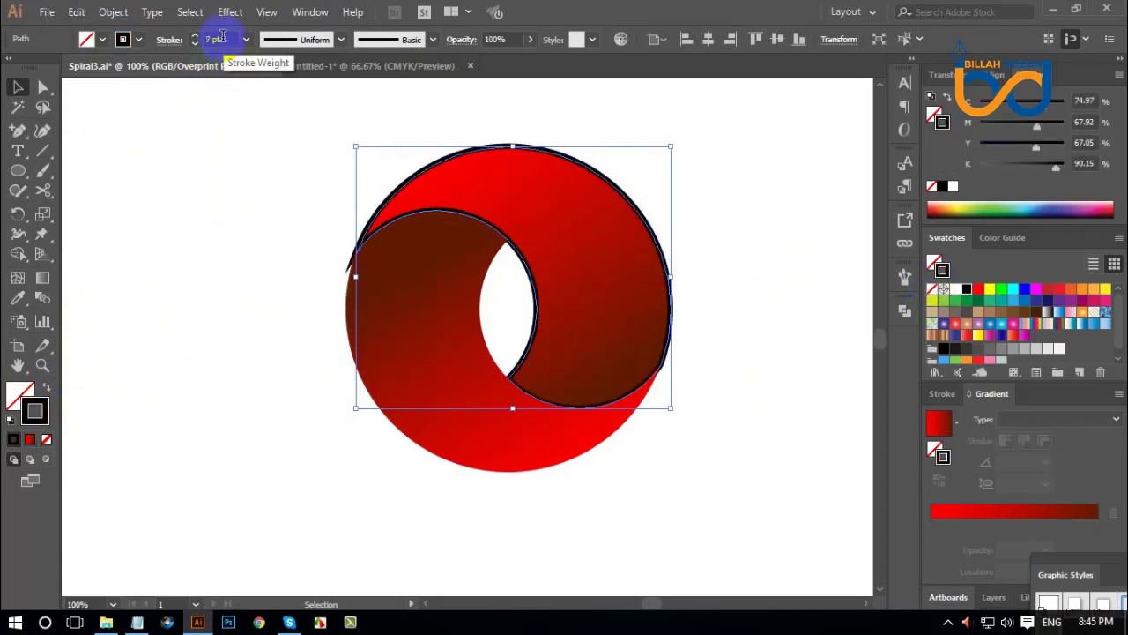
scroll(222, 37, "up", 1)
scroll(222, 37, "up", 3)
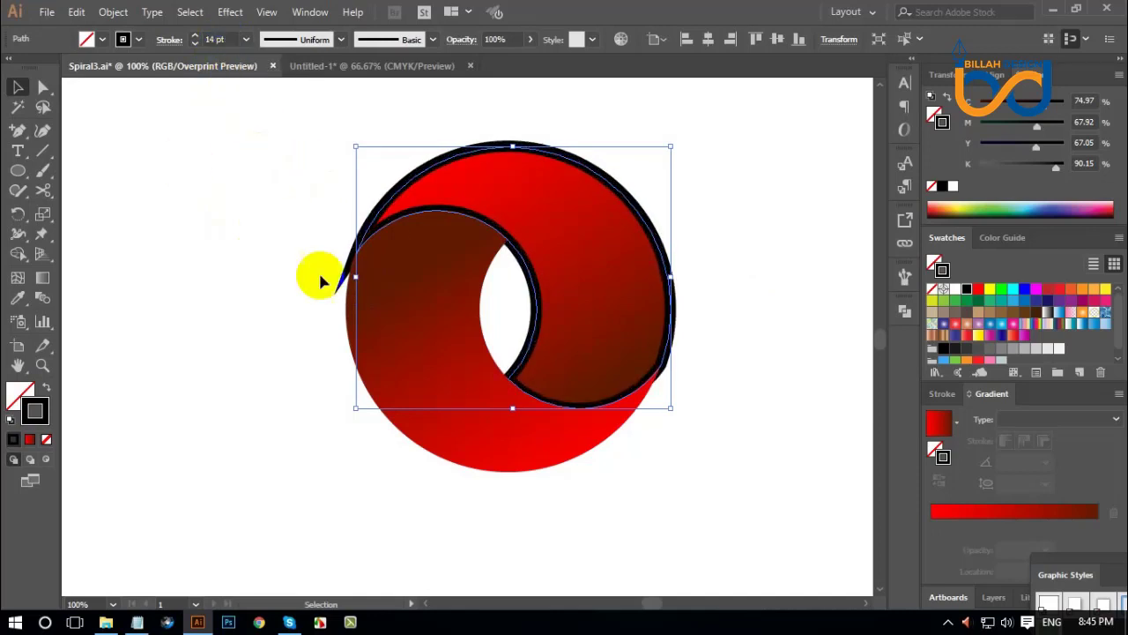
- Bring the black outline to the front of the stacking order
left_click(464, 216)
left_click(377, 229)
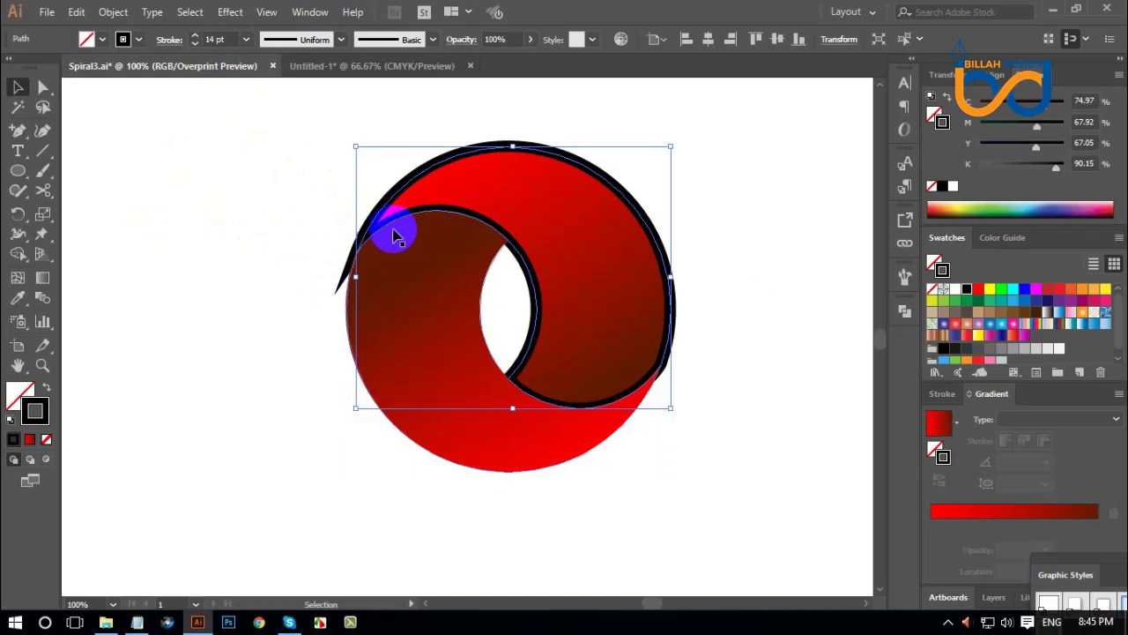
right_click(547, 185)
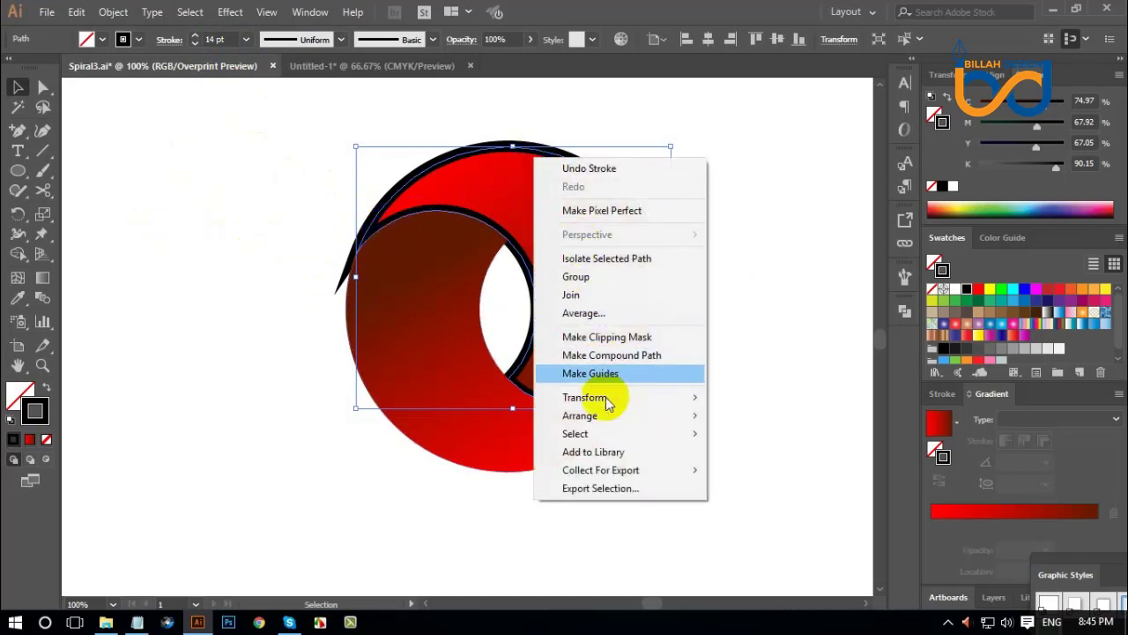
mouse_move(606, 420)
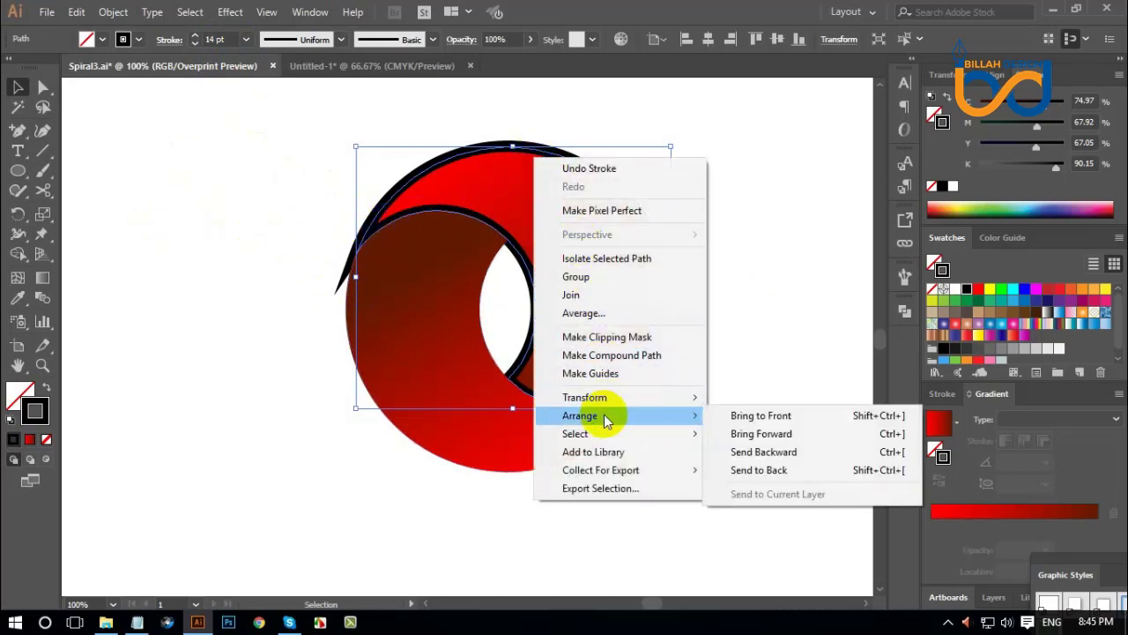
left_click(745, 416)
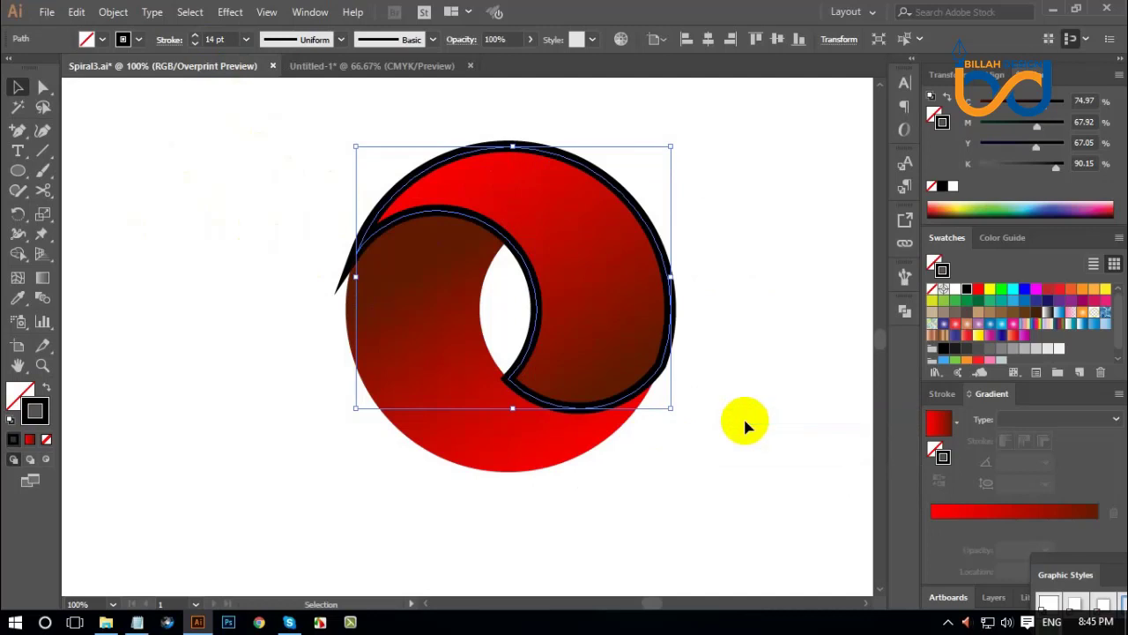
- Set the black outline's stroke weight to 16 pt
left_click(624, 390)
left_click(461, 227)
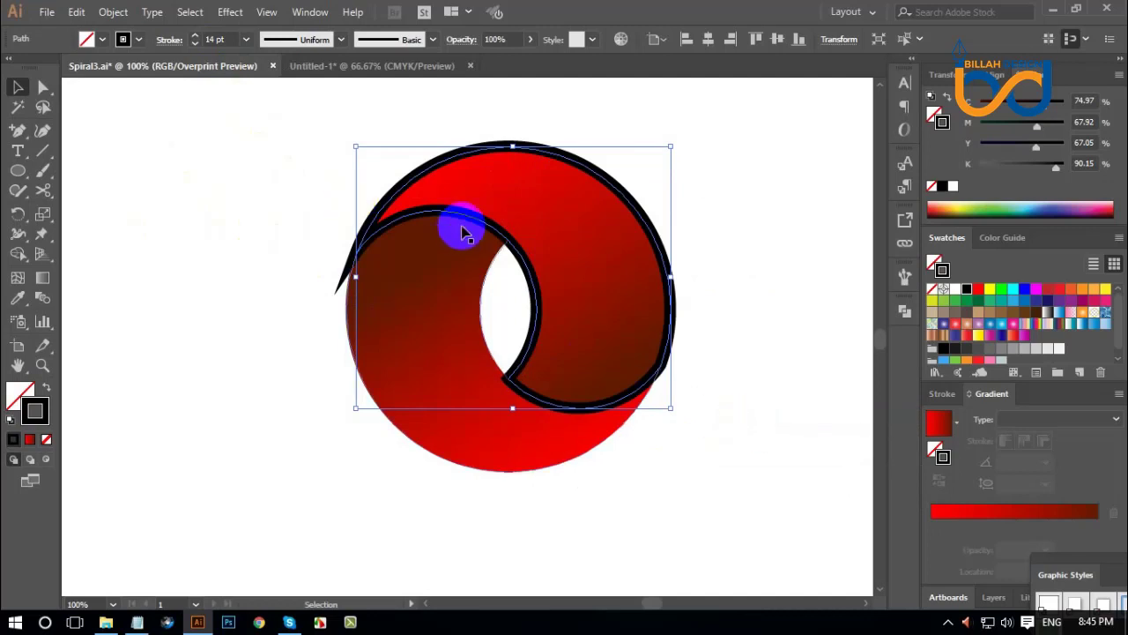
left_click(215, 44)
key("Up")
key("Up")
key("Up")
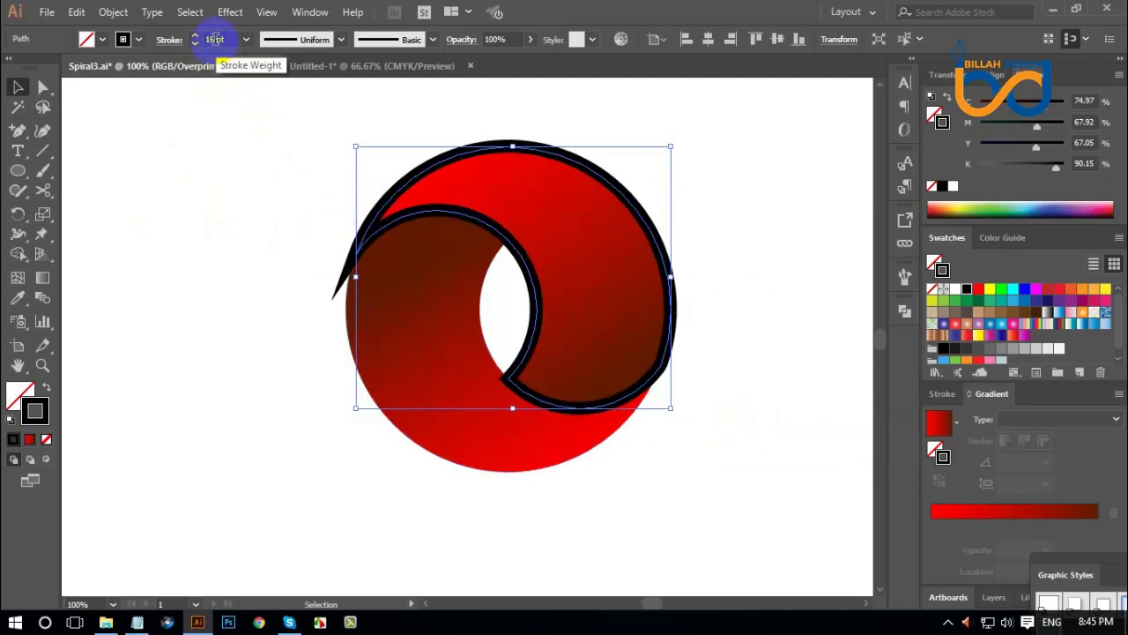
scroll(222, 38, "up", 1)
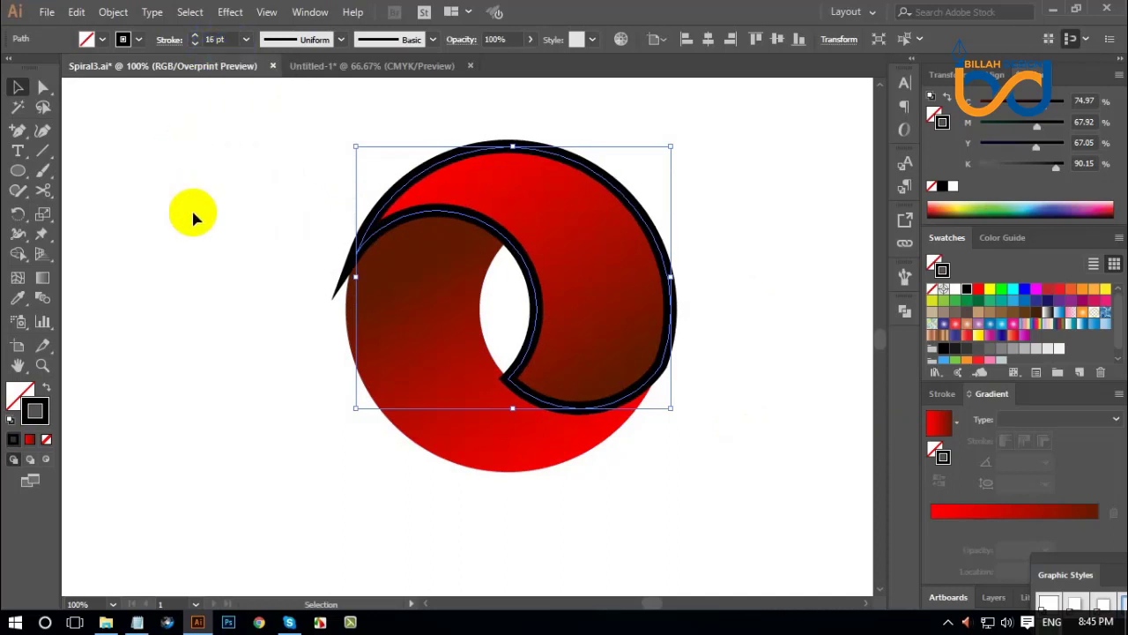
- Cut the black outline with Scissors at its left tip and at the anchor above the central opening
left_click(46, 193)
left_click(358, 252)
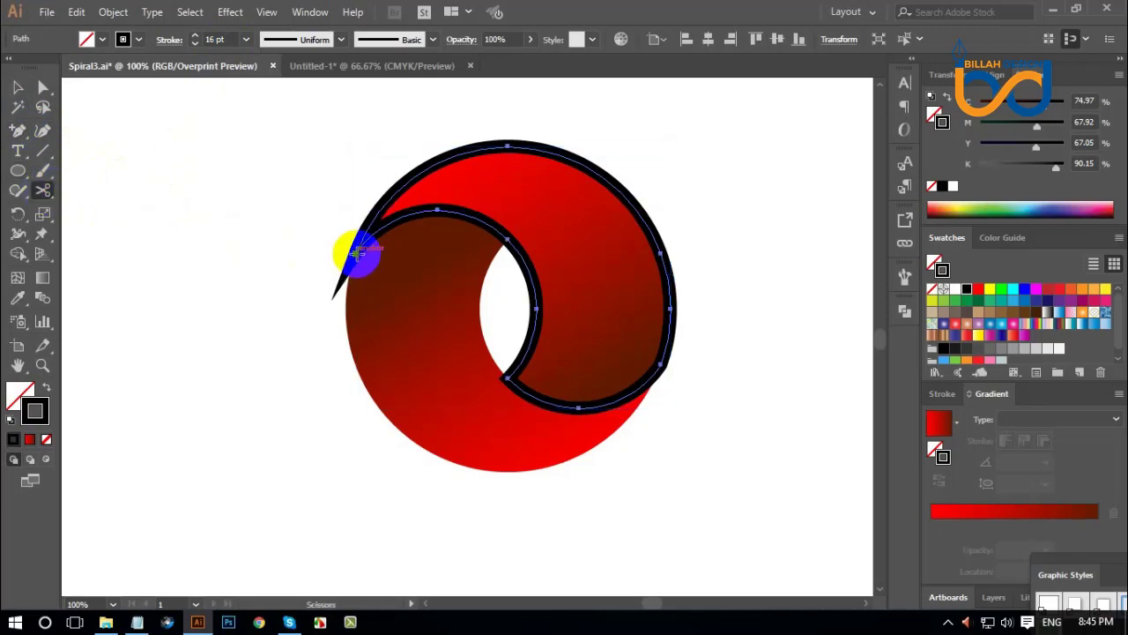
left_click(508, 241)
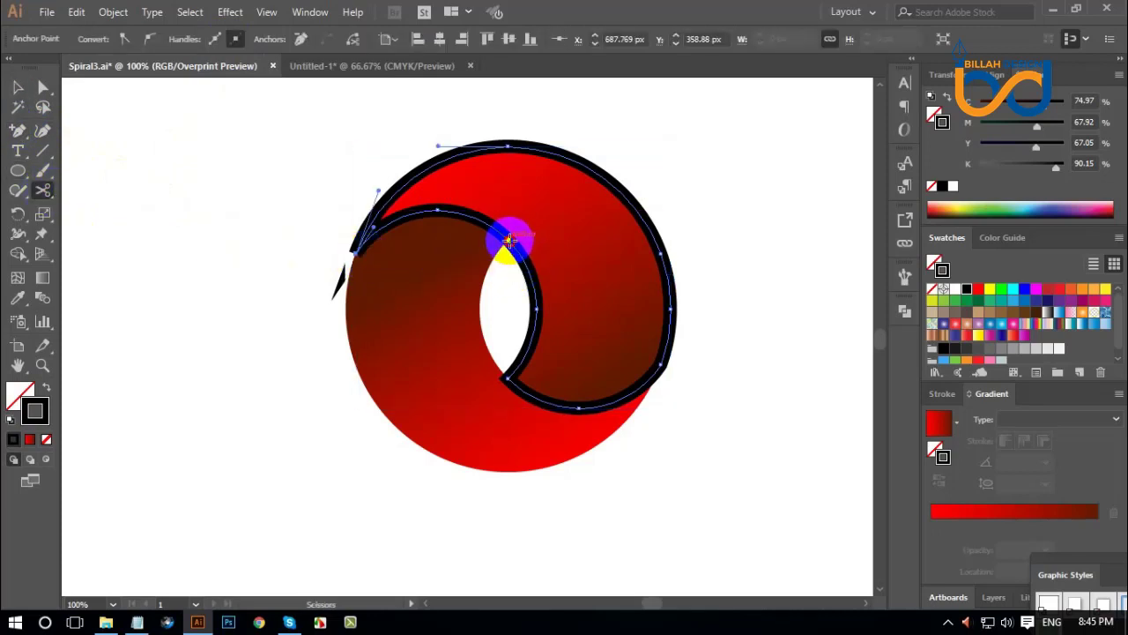
left_click(554, 150)
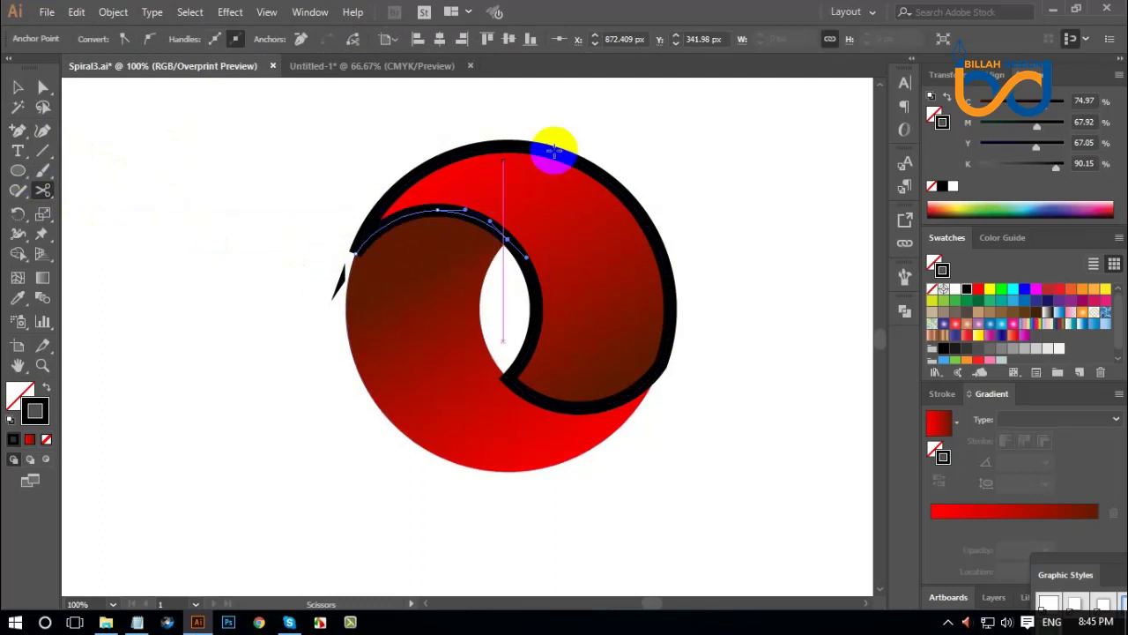
- Delete the long outer part of the cut outline, keeping only the short arc above the lower-left piece
left_click(18, 86)
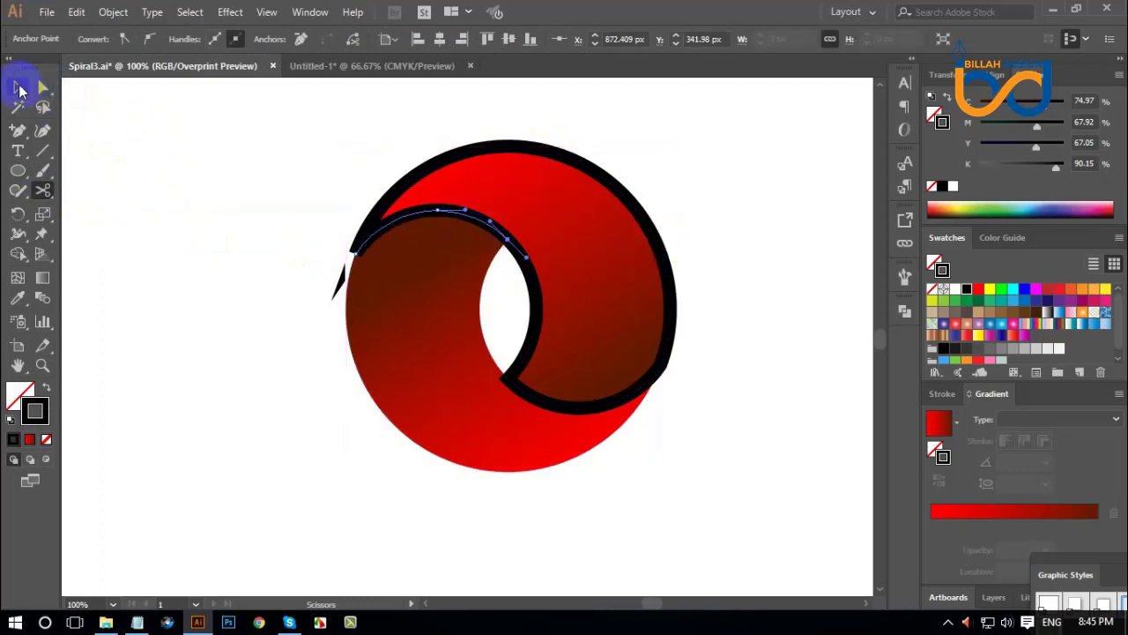
left_click(163, 179)
left_click(588, 168)
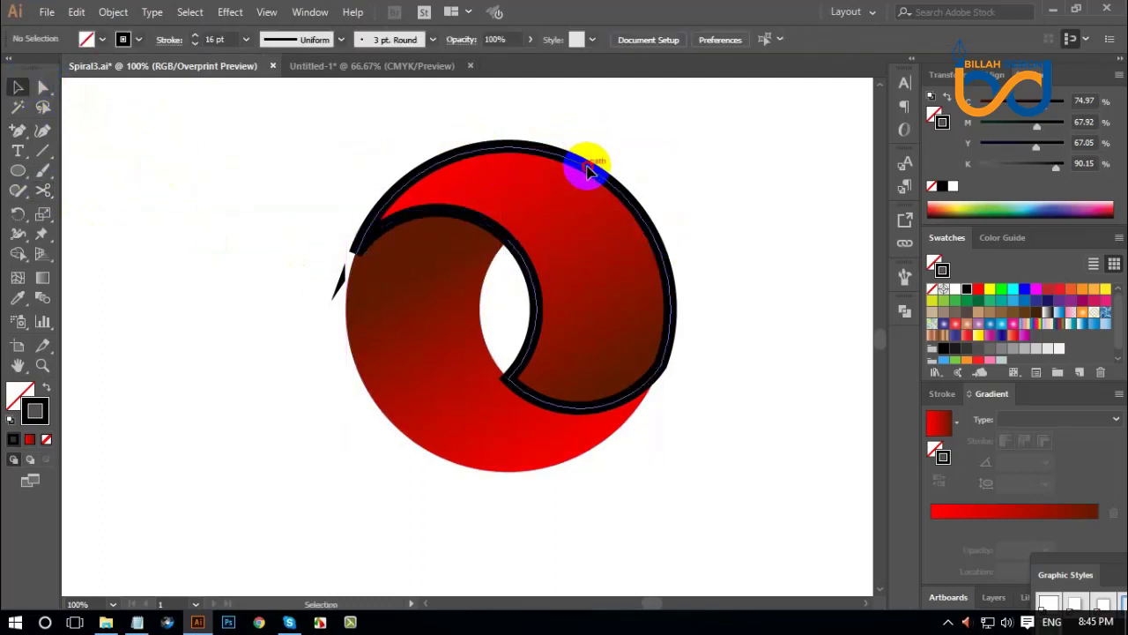
key("Delete")
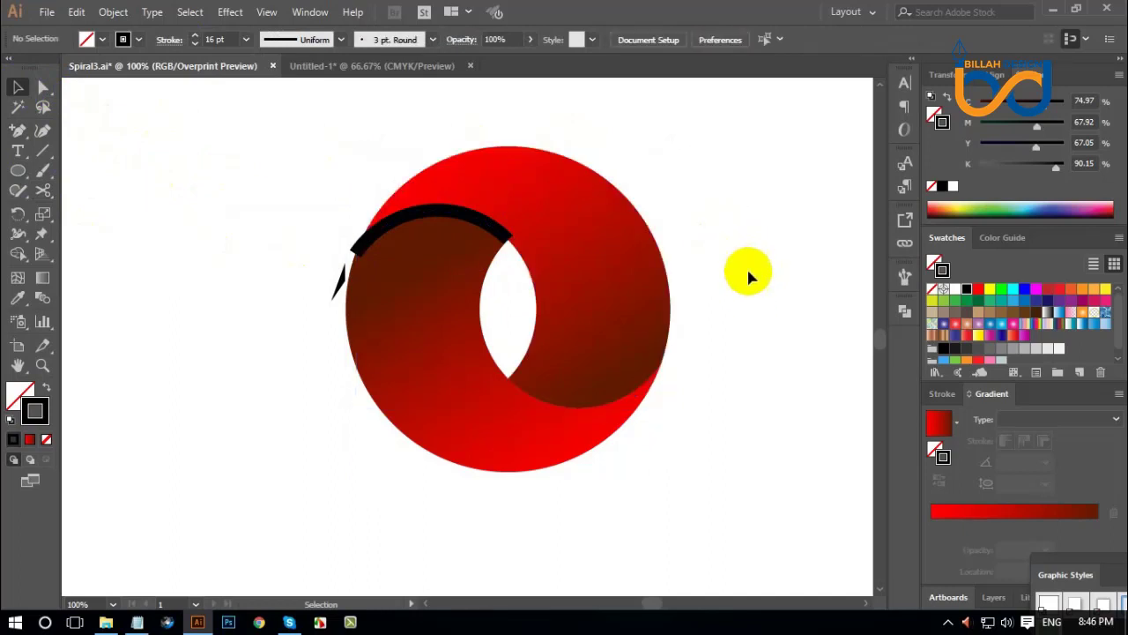
- Apply the lens-shaped width profile, tapered at both ends, to the remaining black arc and keep the arc selected
left_click(447, 215)
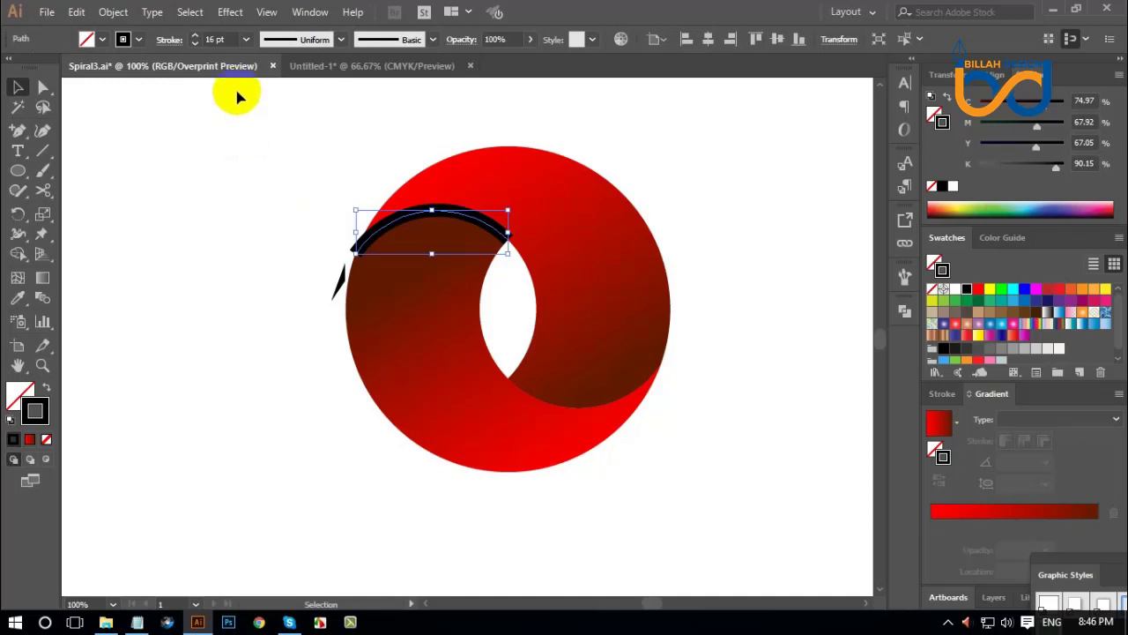
left_click(317, 40)
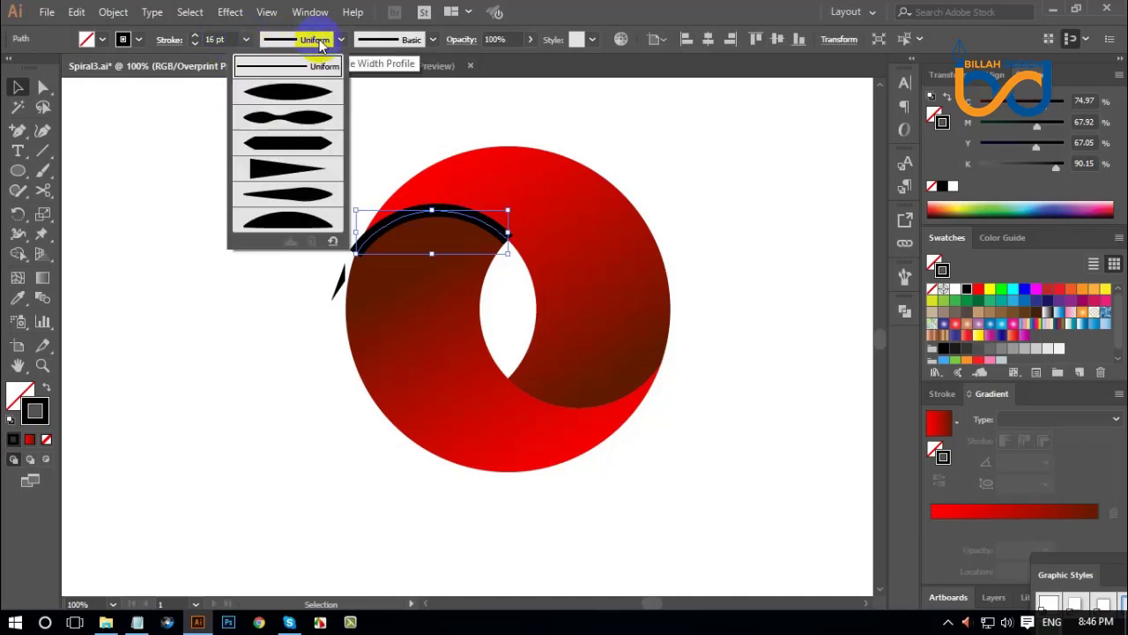
left_click(291, 94)
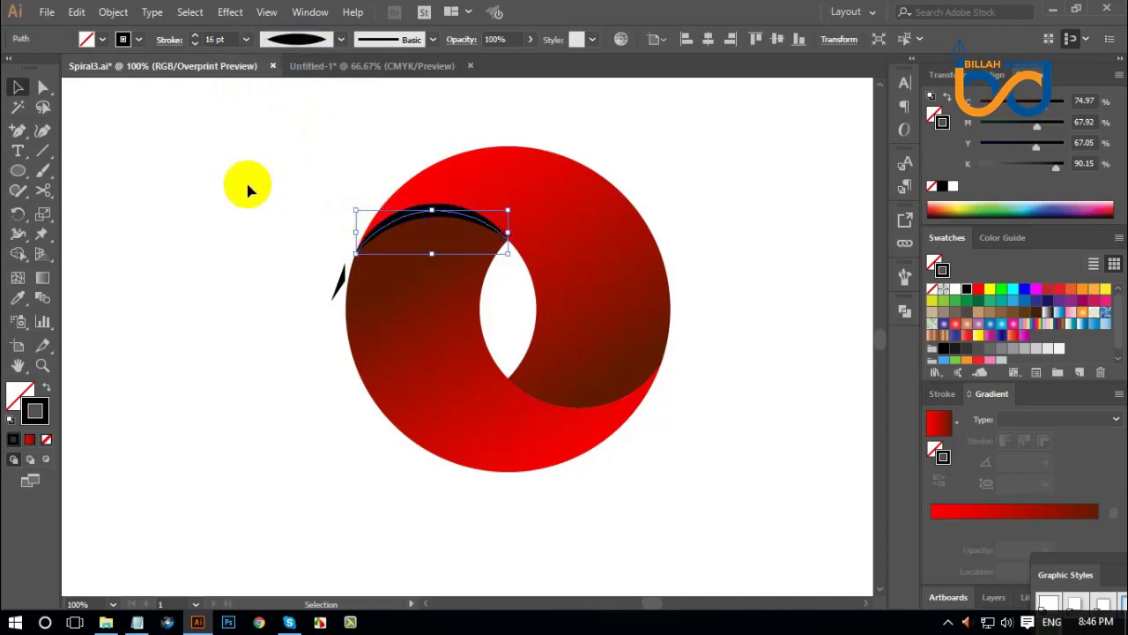
left_click(433, 234)
left_click(282, 232)
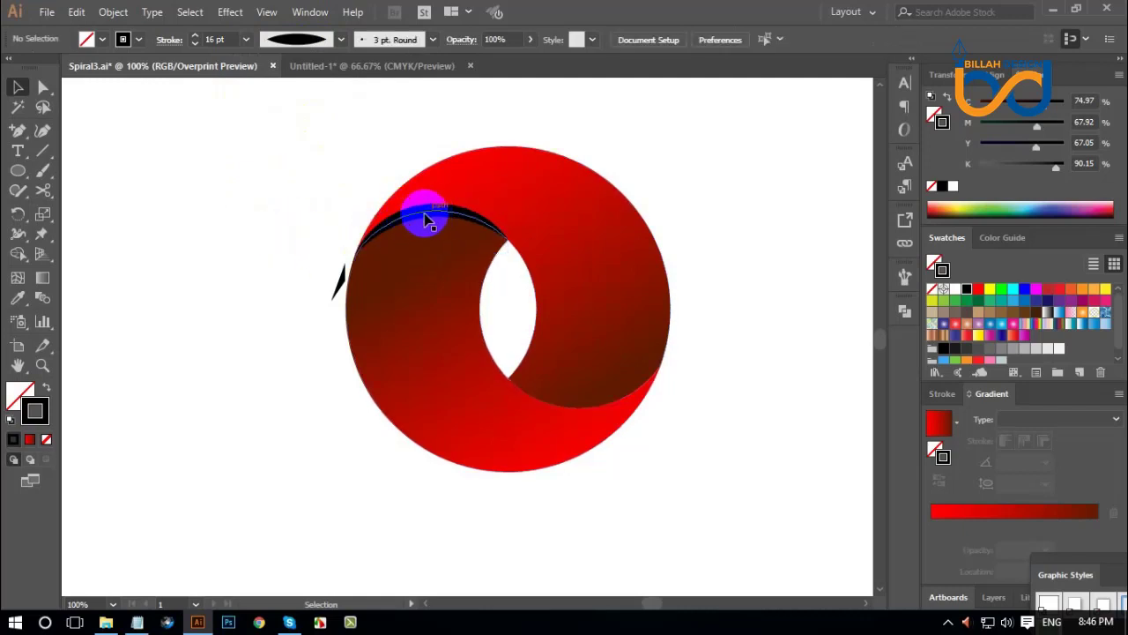
left_click(435, 223)
left_click(431, 214)
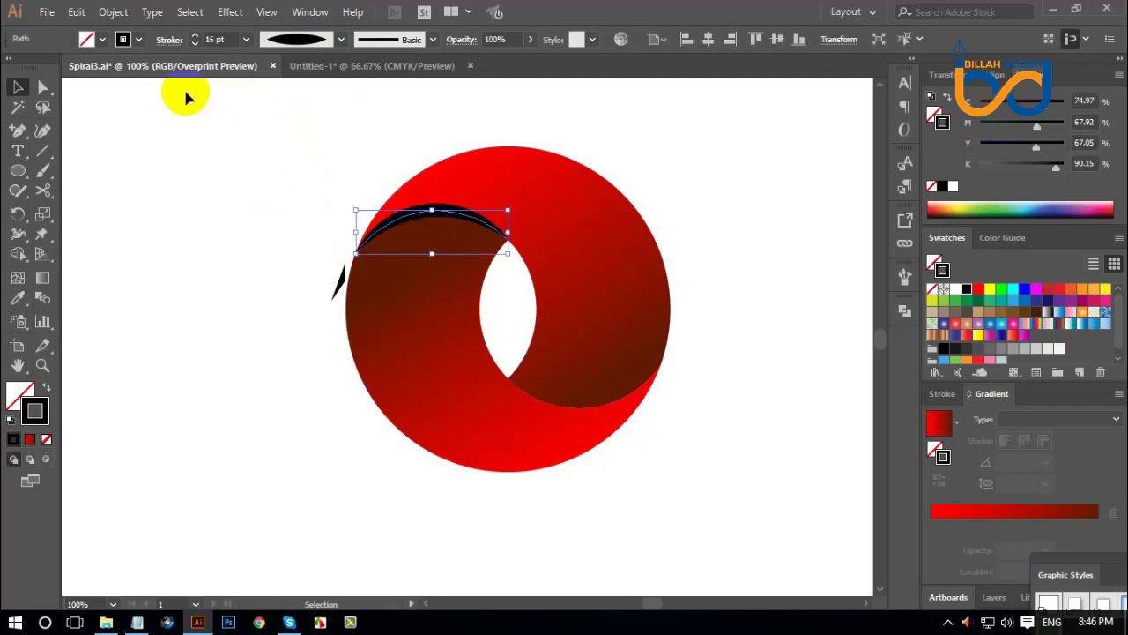
- Expand the black arc's appearance and remove the lower half of the crescent overlapping the lower-left piece with Shape Builder
left_click(115, 12)
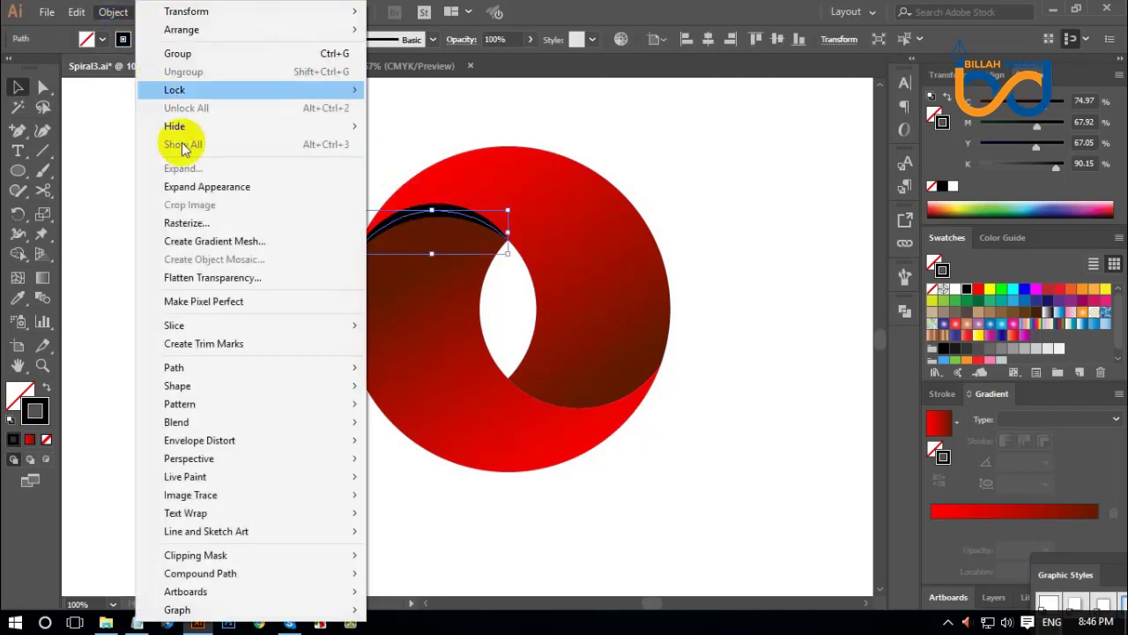
left_click(214, 184)
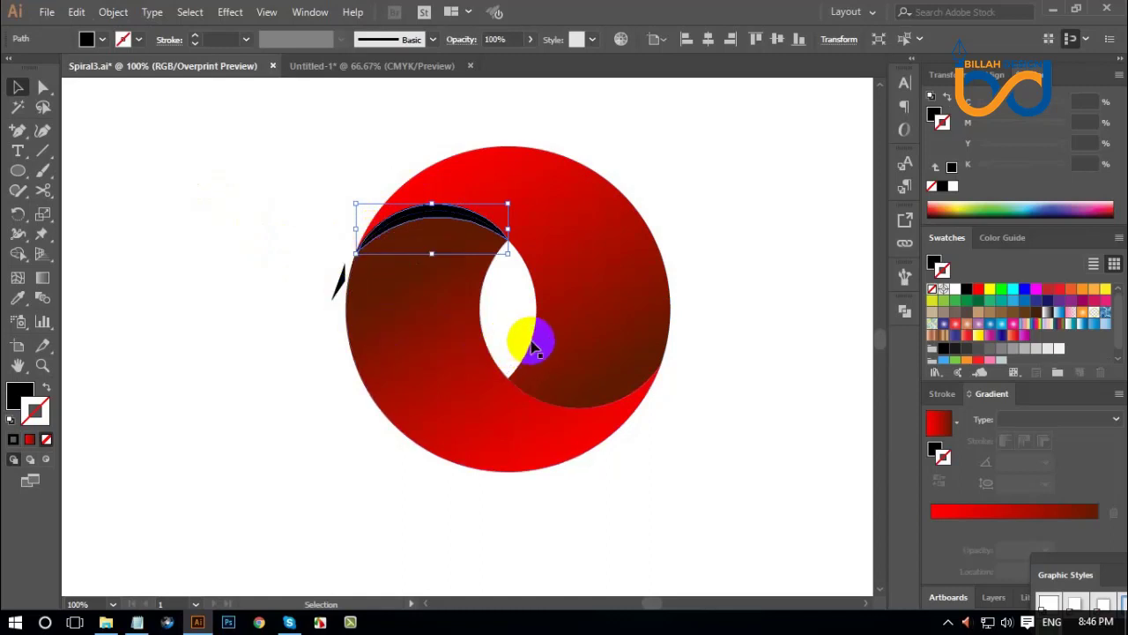
left_click(569, 251, "shift")
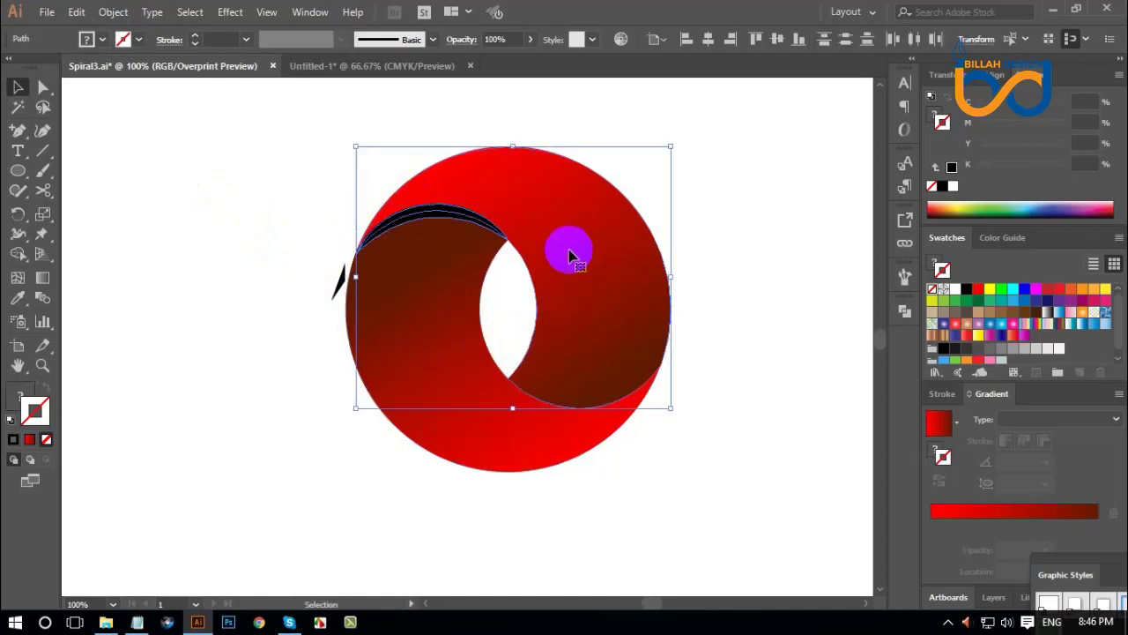
scroll(568, 251, "up", 2)
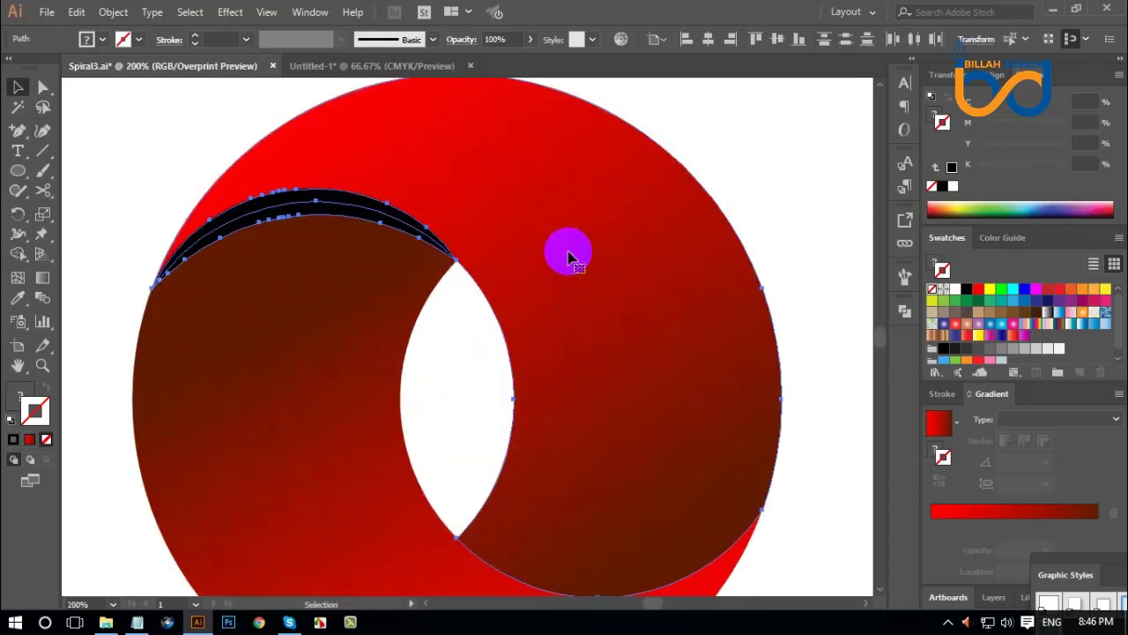
left_click_drag(344, 239, 418, 273)
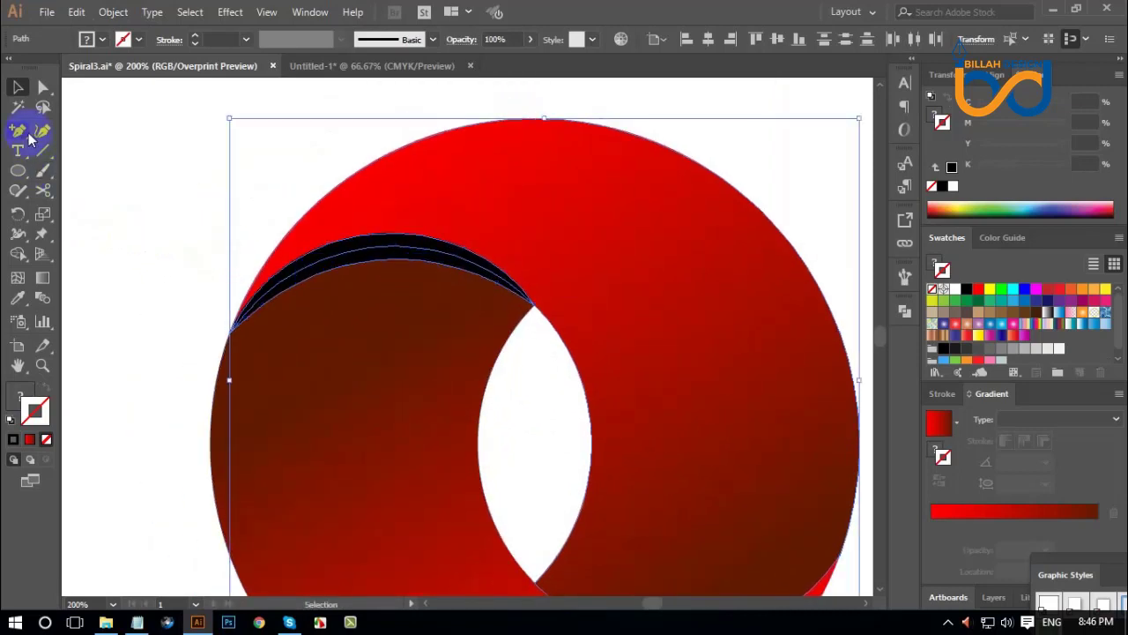
left_click(30, 254)
left_click(25, 256)
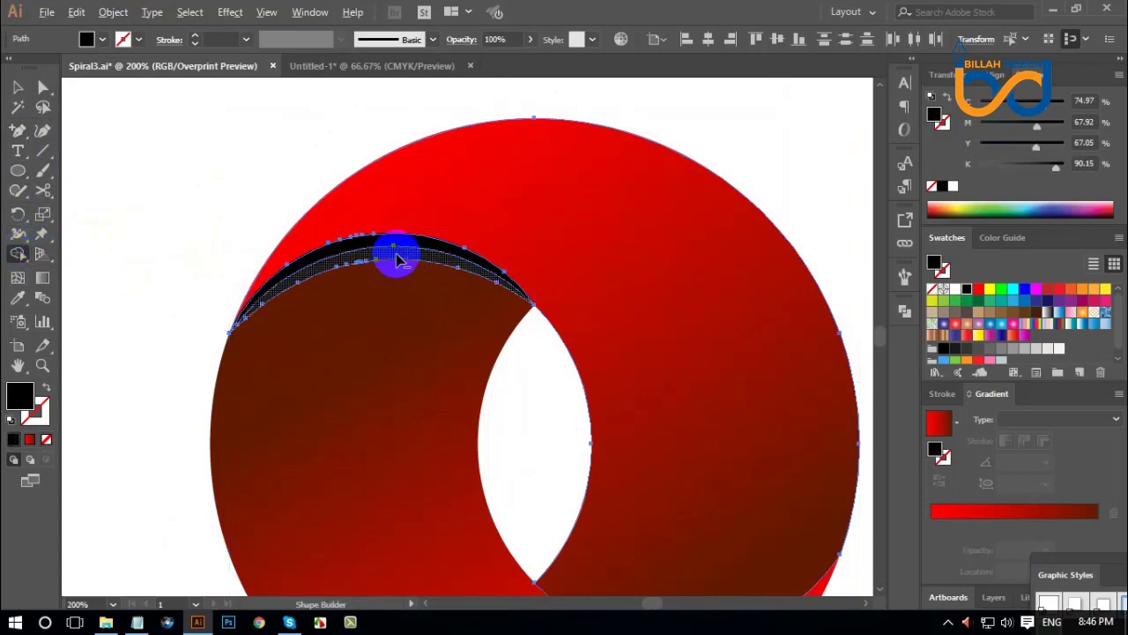
left_click_drag(399, 259, 398, 259)
left_click(44, 86)
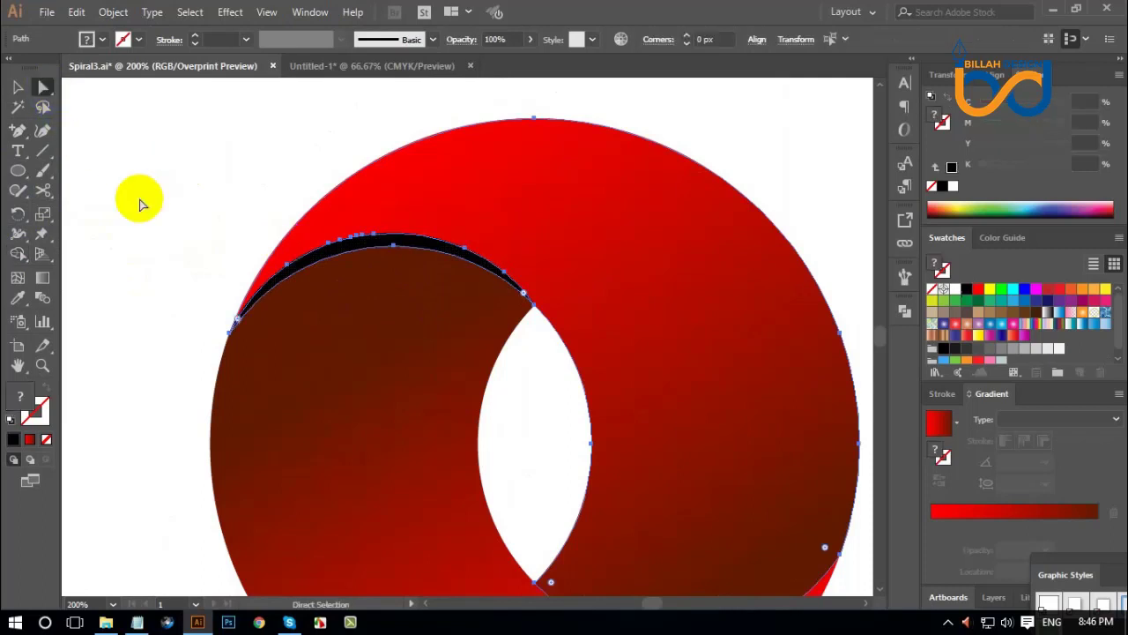
left_click(475, 398)
key("ctrl+1")
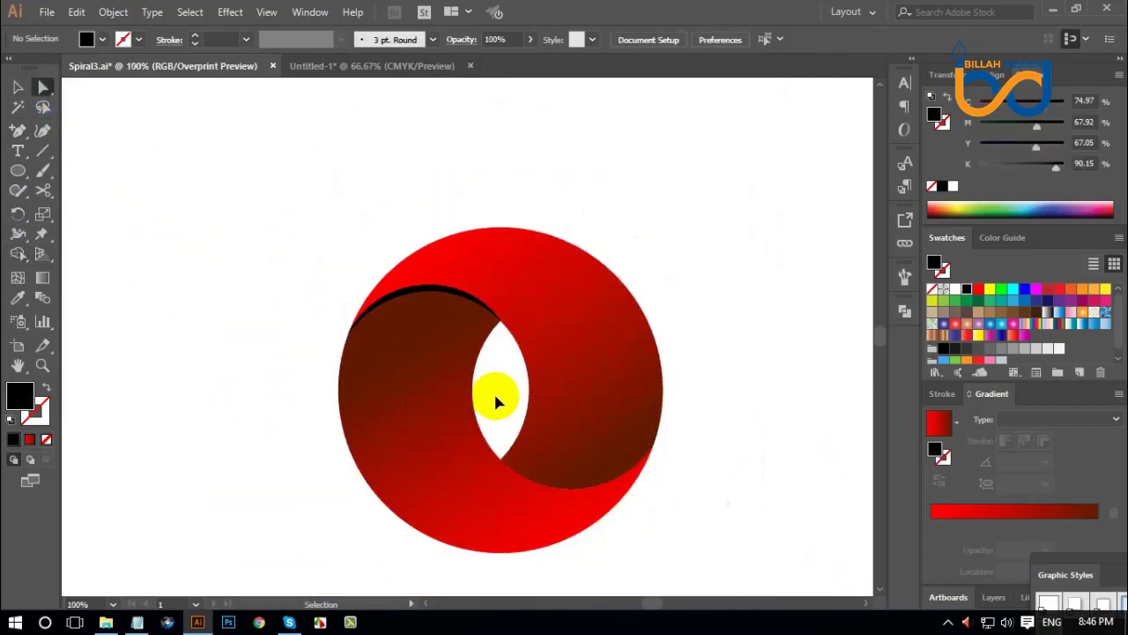
- Fill the thin black crescent with the upper piece's red gradient using the Eyedropper
left_click_drag(446, 295, 395, 281)
left_click(21, 301)
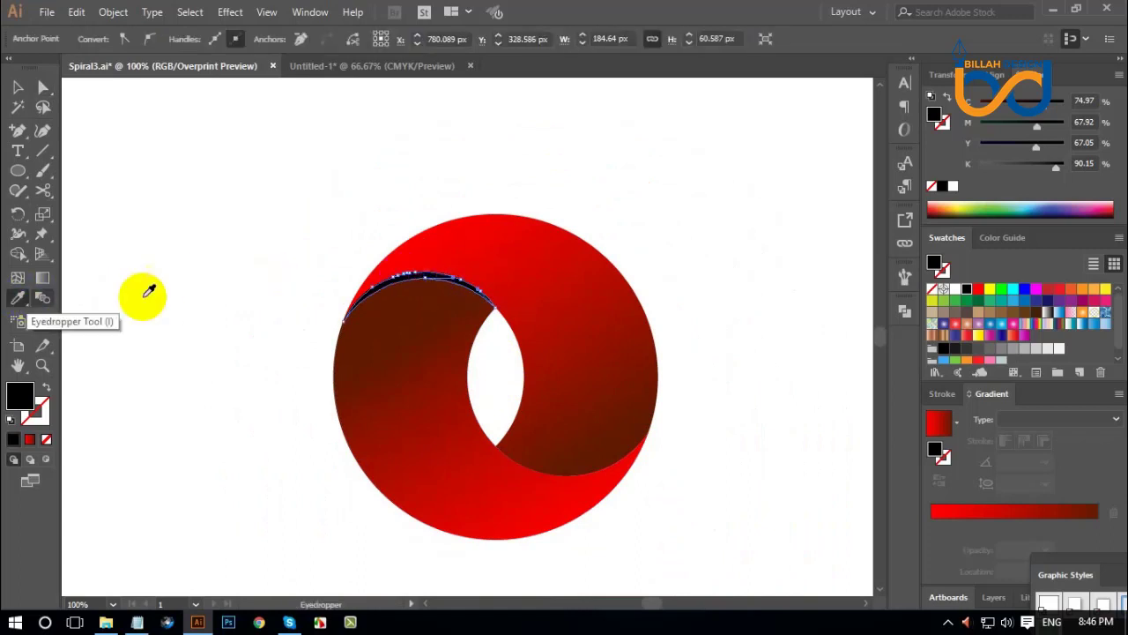
left_click(411, 253)
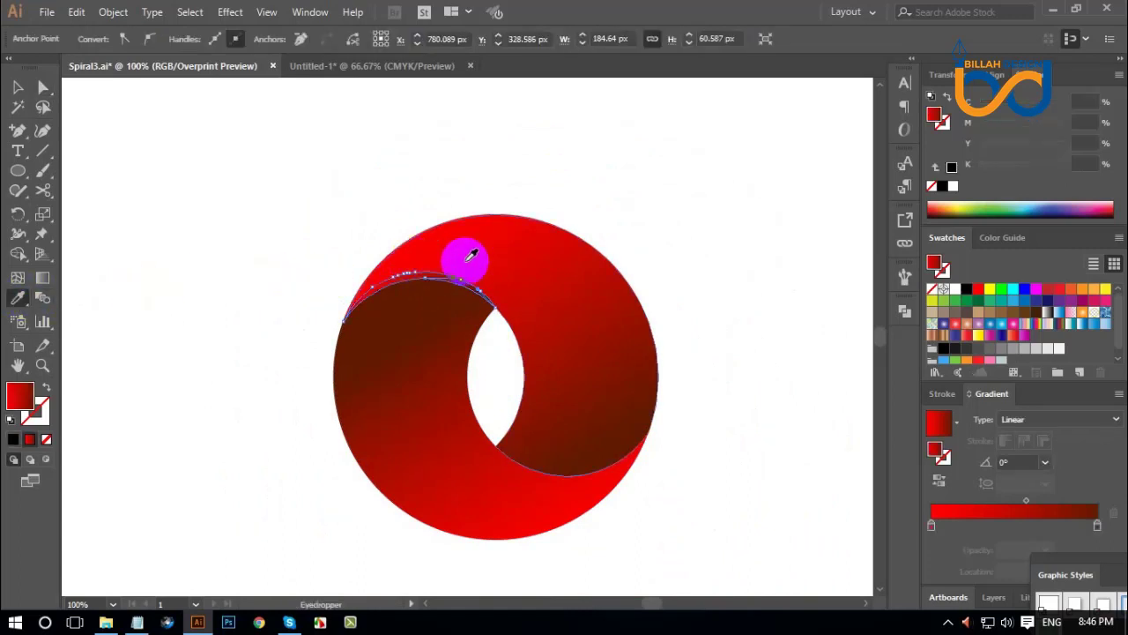
left_click(401, 295)
- Recolor the crescent's gradient with magenta 24% for the starting stop and black 15% for the ending stop
left_click(934, 526)
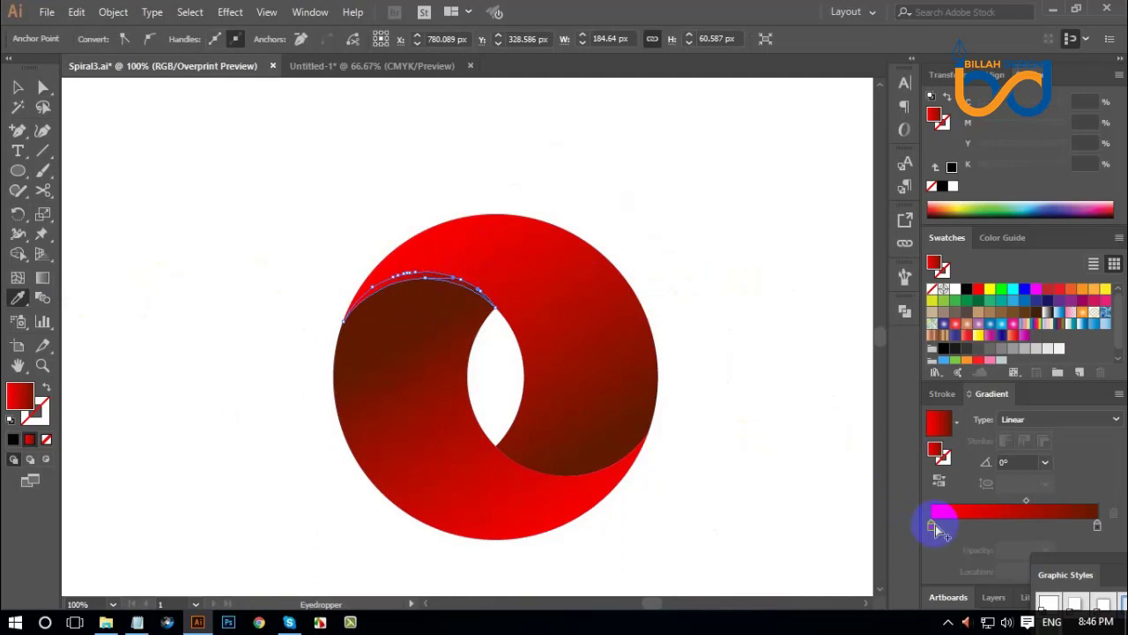
left_click(932, 527)
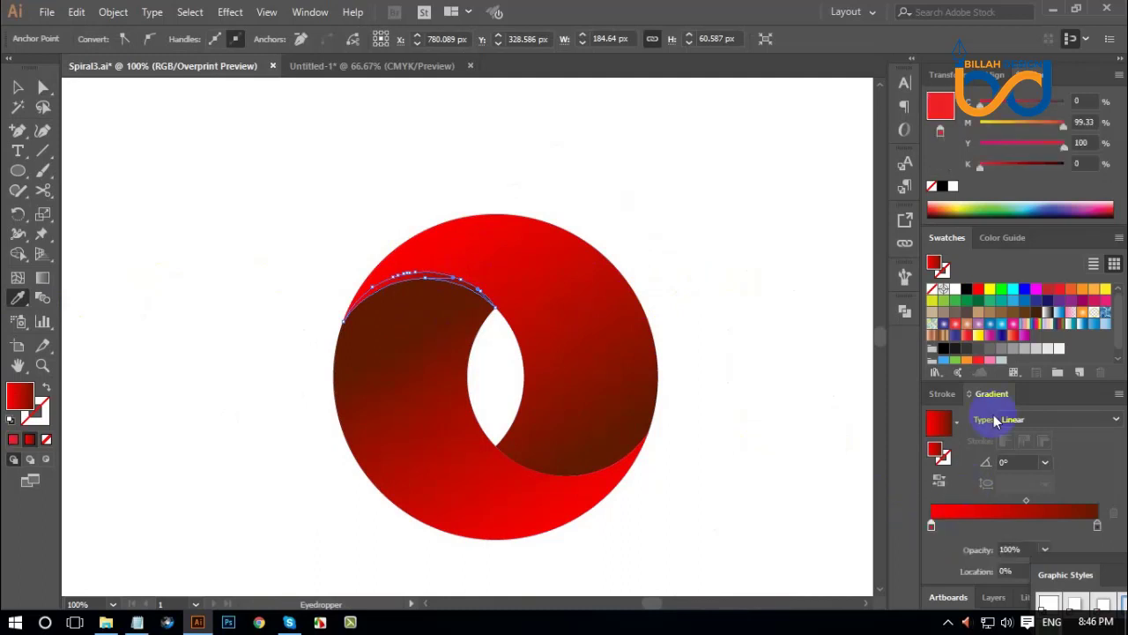
left_click(1018, 129)
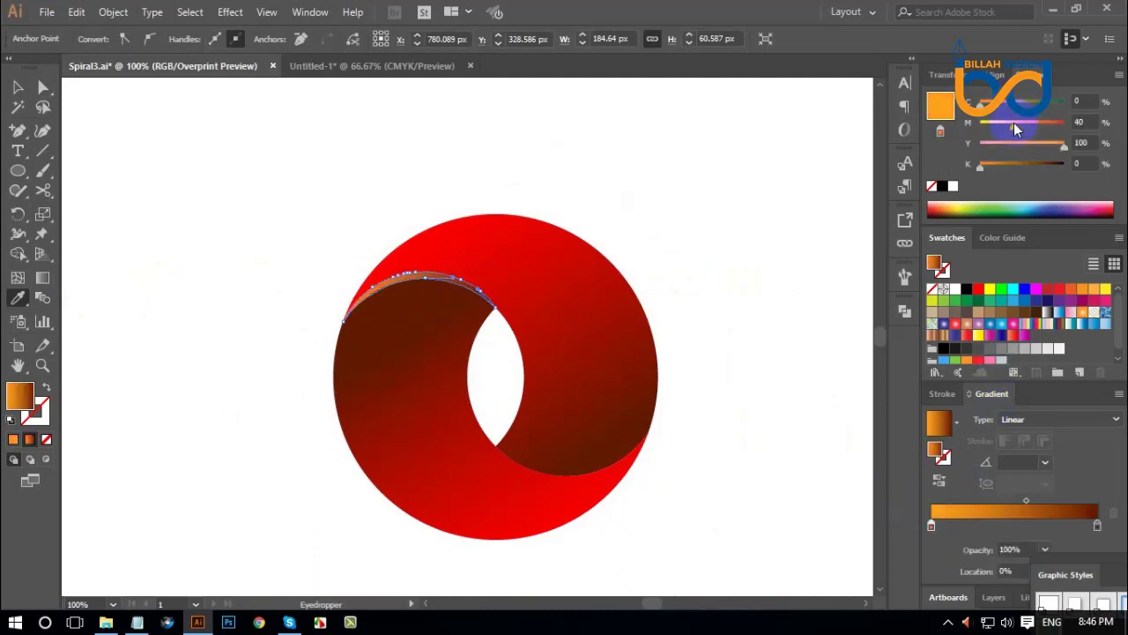
left_click(1096, 526)
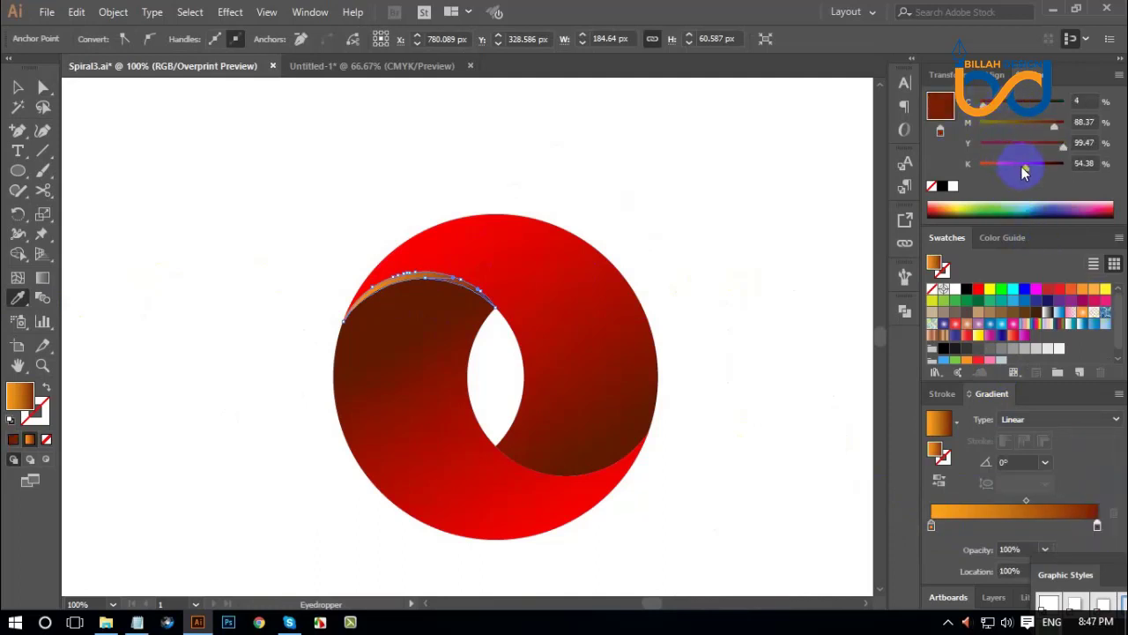
left_click_drag(1020, 171, 991, 171)
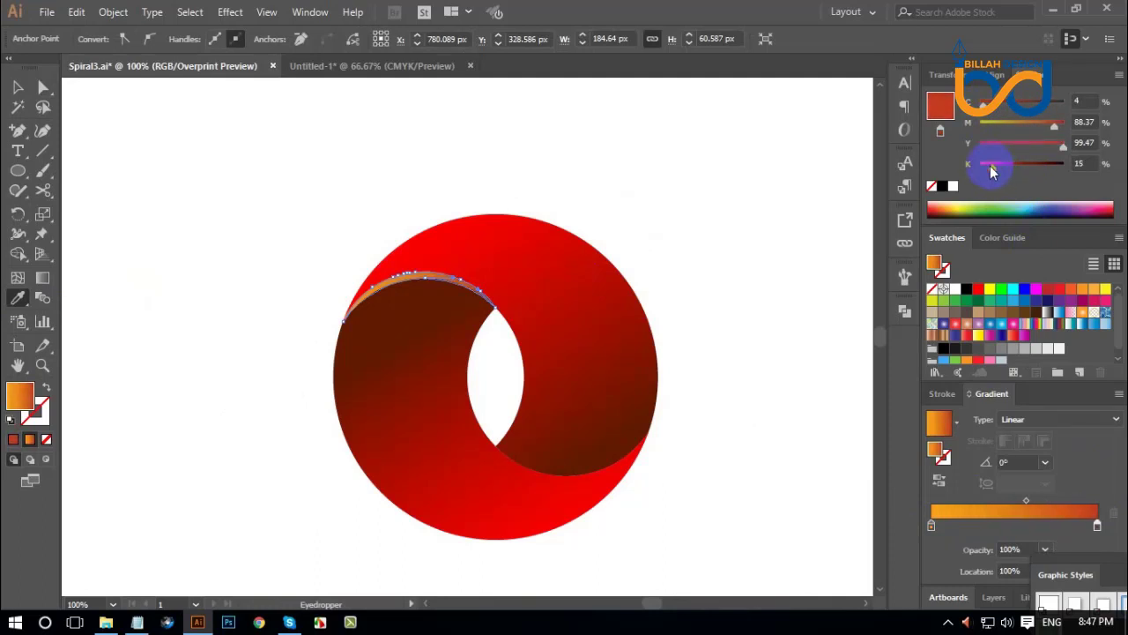
left_click(932, 526)
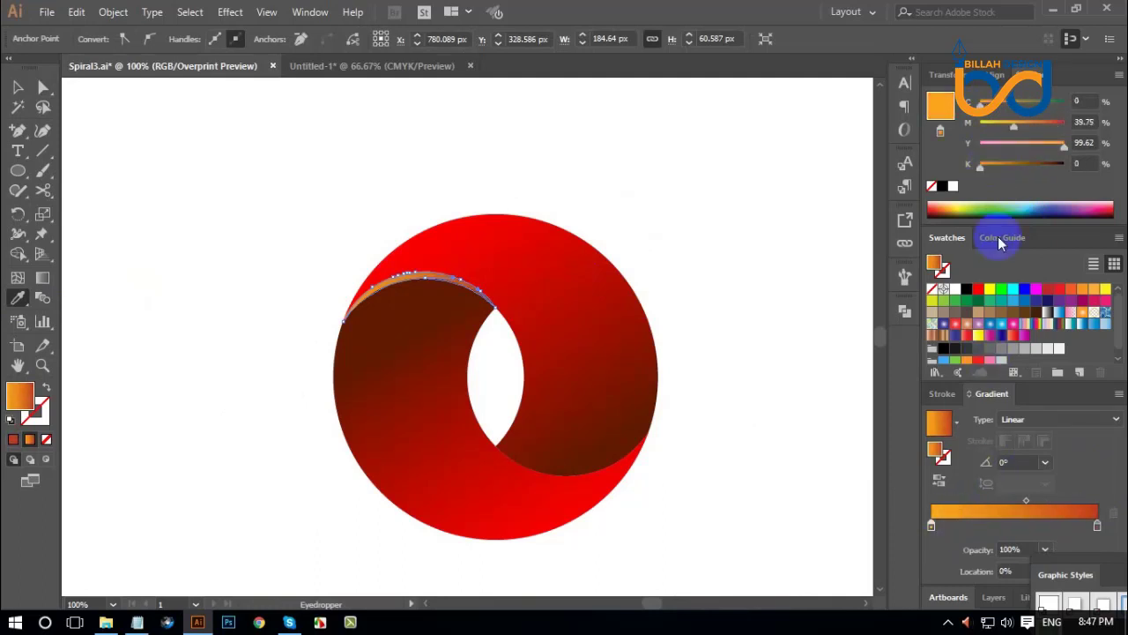
left_click(998, 130)
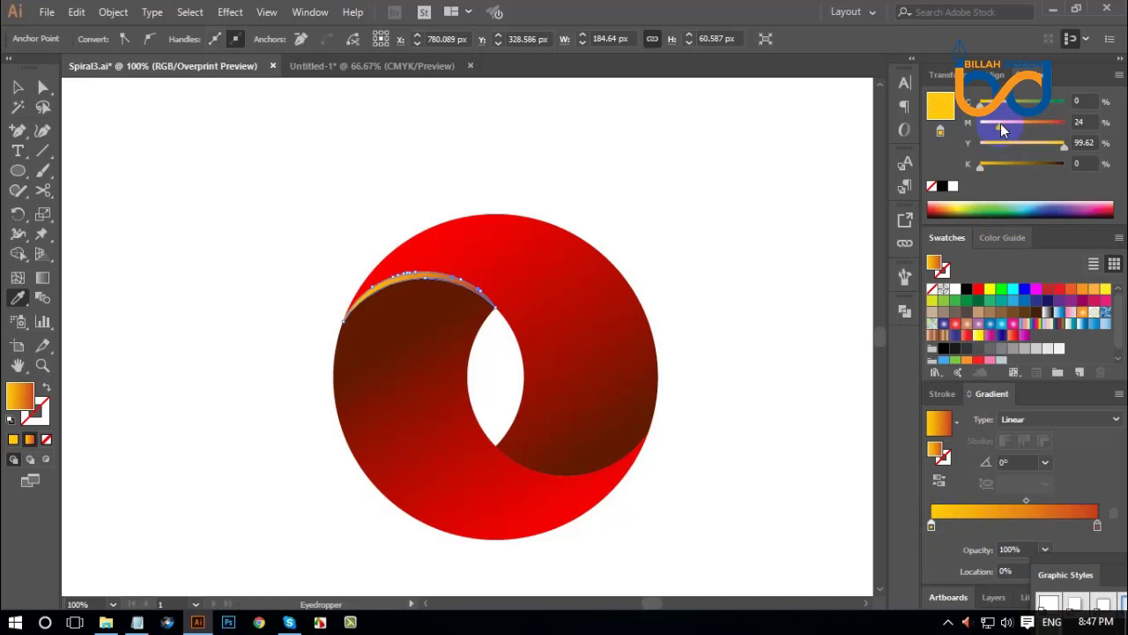
- Change the thin crescent's gradient type to Radial
left_click(42, 88)
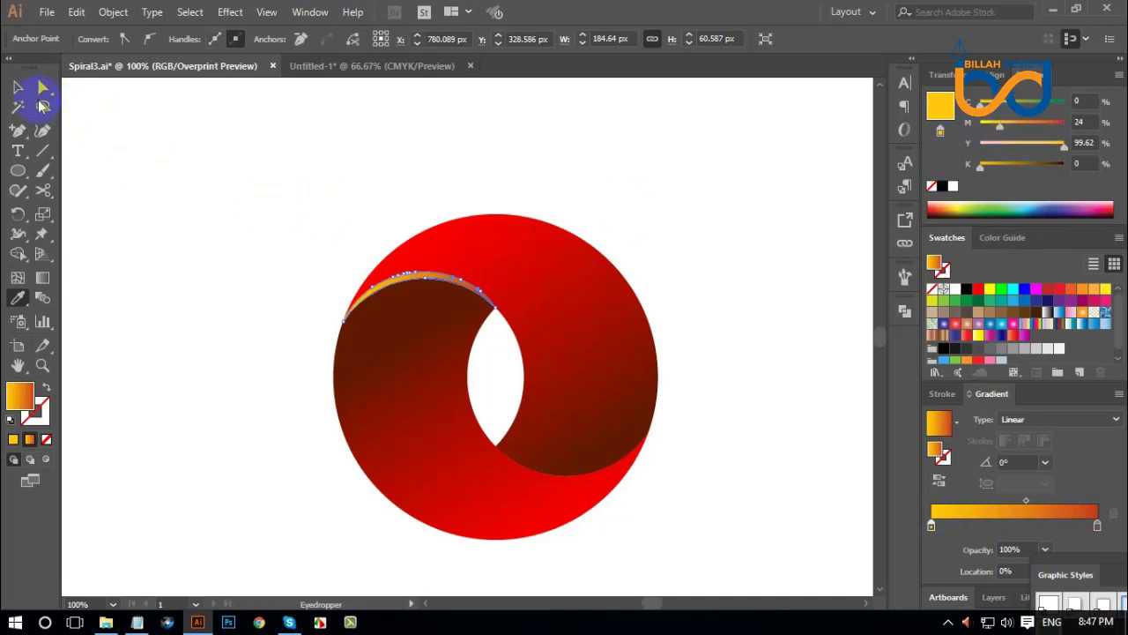
left_click(18, 88)
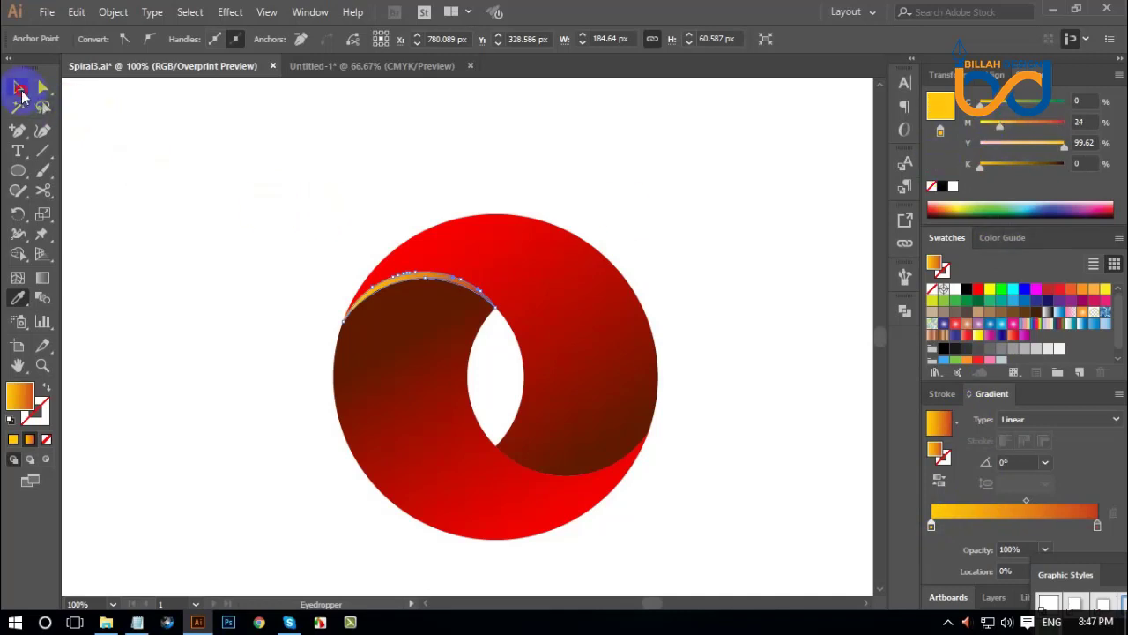
left_click(1029, 421)
left_click(1027, 457)
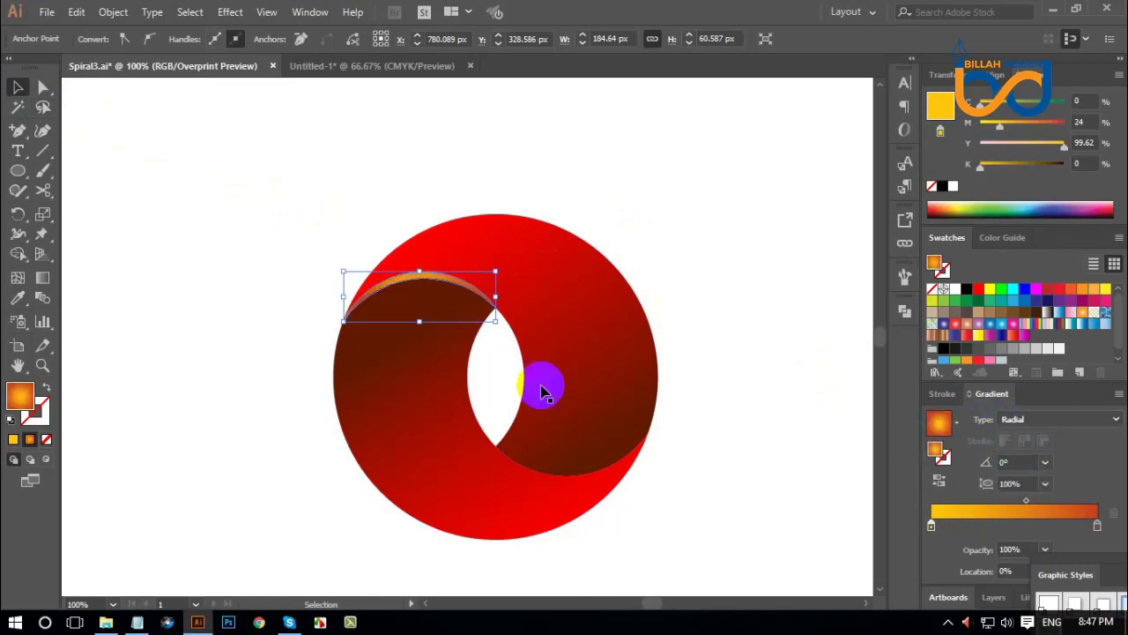
- Stretch the radial gradient from the crescent's crest to the central opening's edge at about -35.5°, and deselect the crescent
left_click(43, 278)
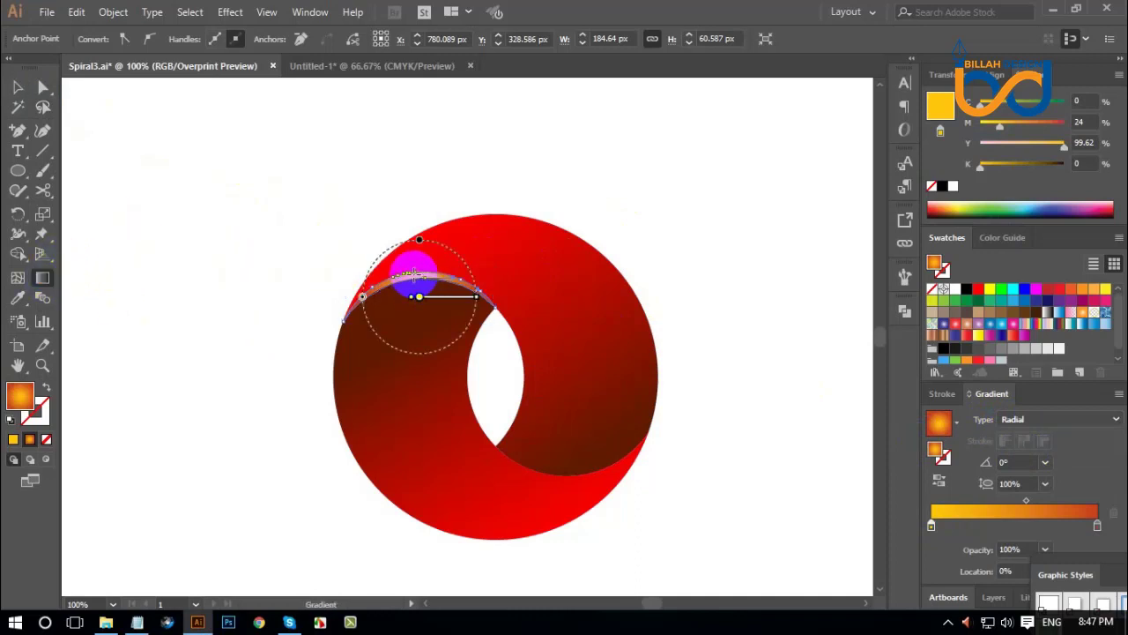
left_click_drag(412, 274, 460, 307)
mouse_move(490, 333)
left_mouse_down()
mouse_move(481, 325)
mouse_move(508, 344)
left_mouse_up()
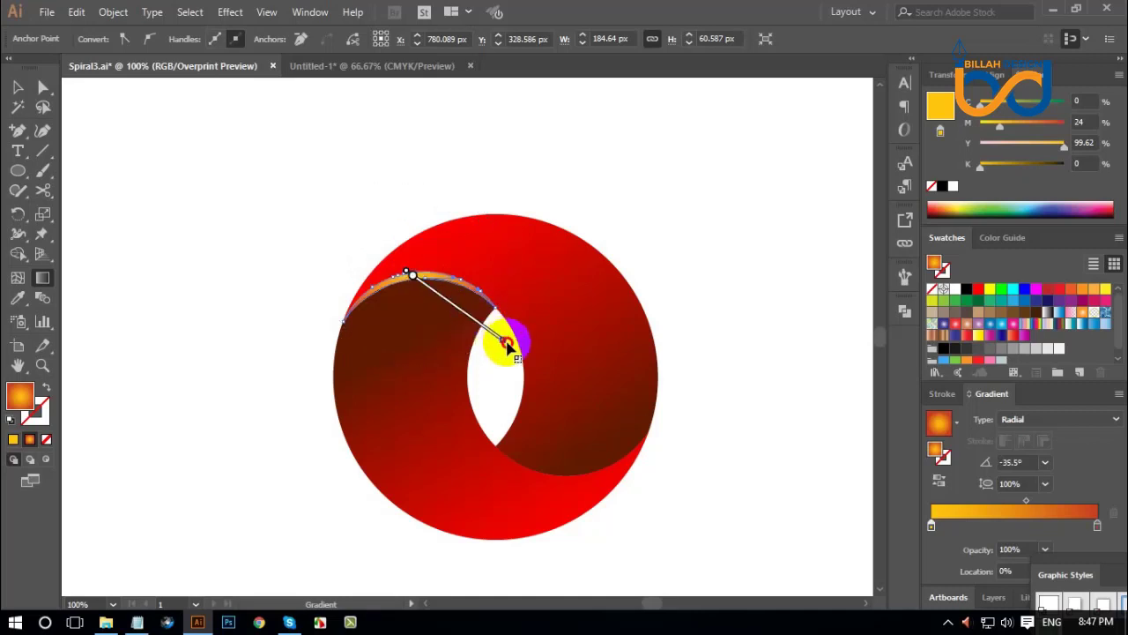
left_click(18, 86)
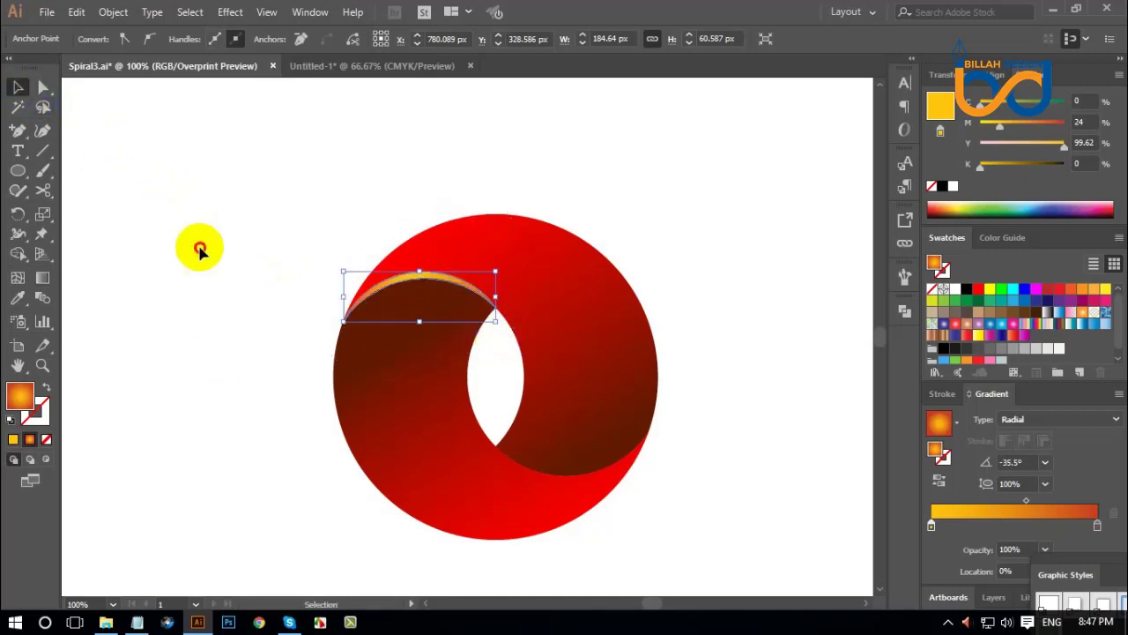
left_click(231, 373)
- Compare the ring and its golden highlight with the reference logos beside the artboard
key("ctrl+minus")
key("ctrl+minus")
key("ctrl+minus")
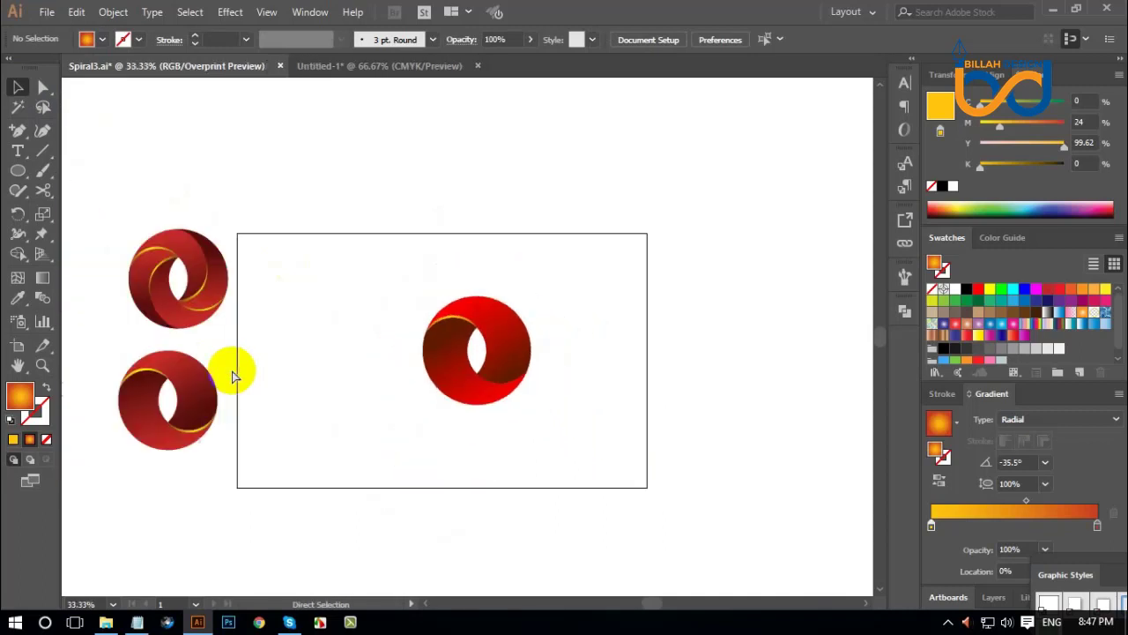
key("ctrl+plus")
key("ctrl+plus")
key("ctrl+plus")
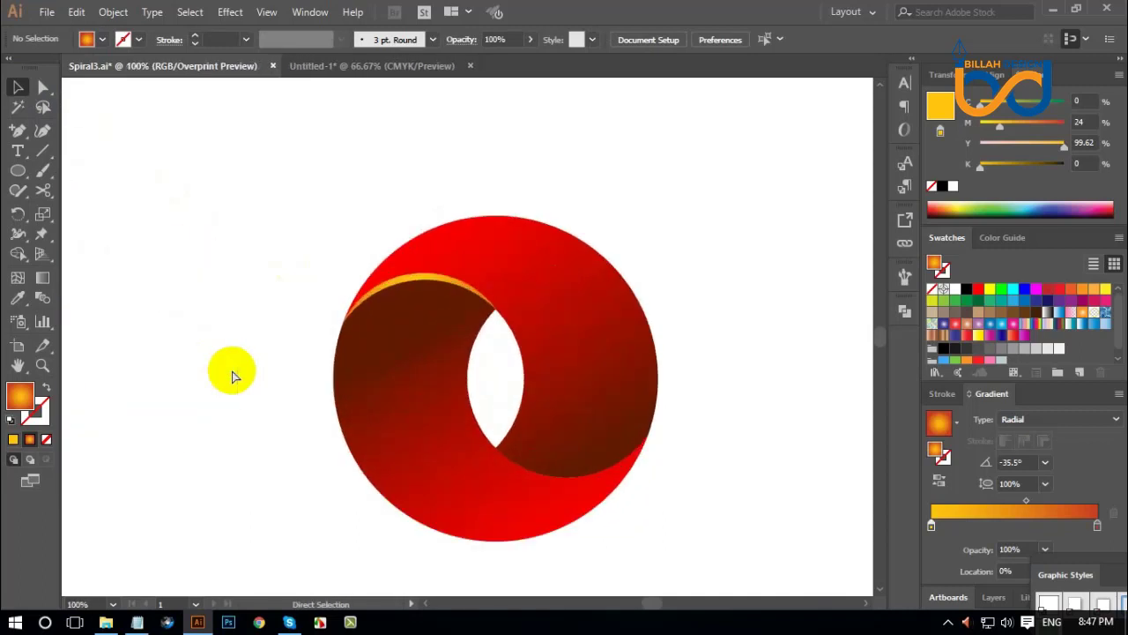
key("ctrl+minus")
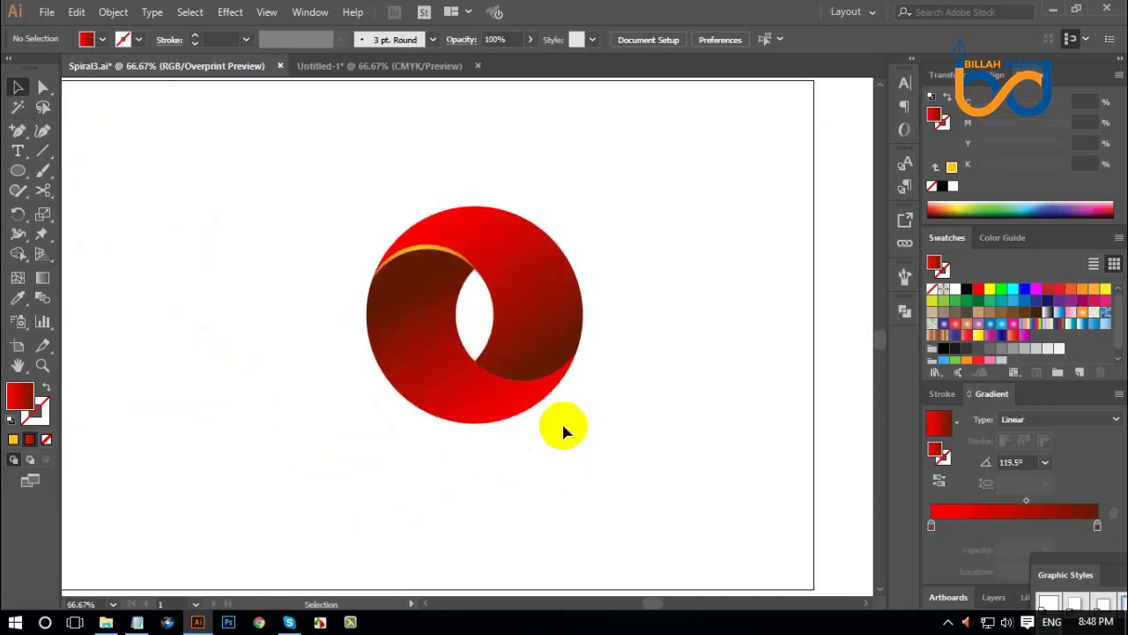
- Copy the lower-left red piece and paste the copy in front
left_click(432, 348)
left_click(414, 327)
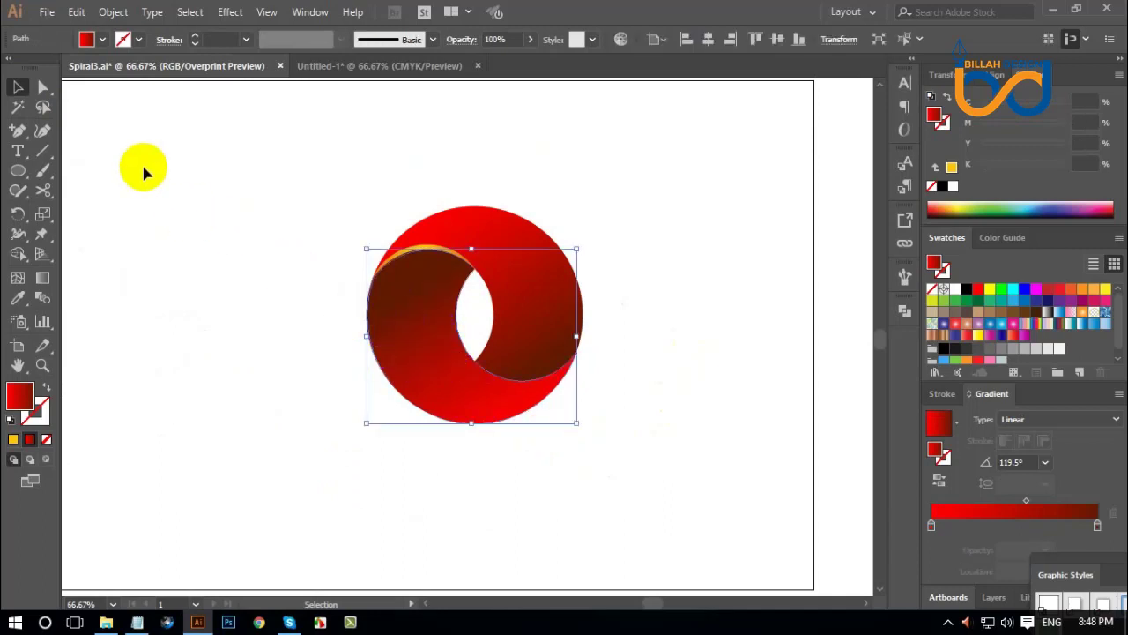
left_click(86, 38)
left_click(76, 13)
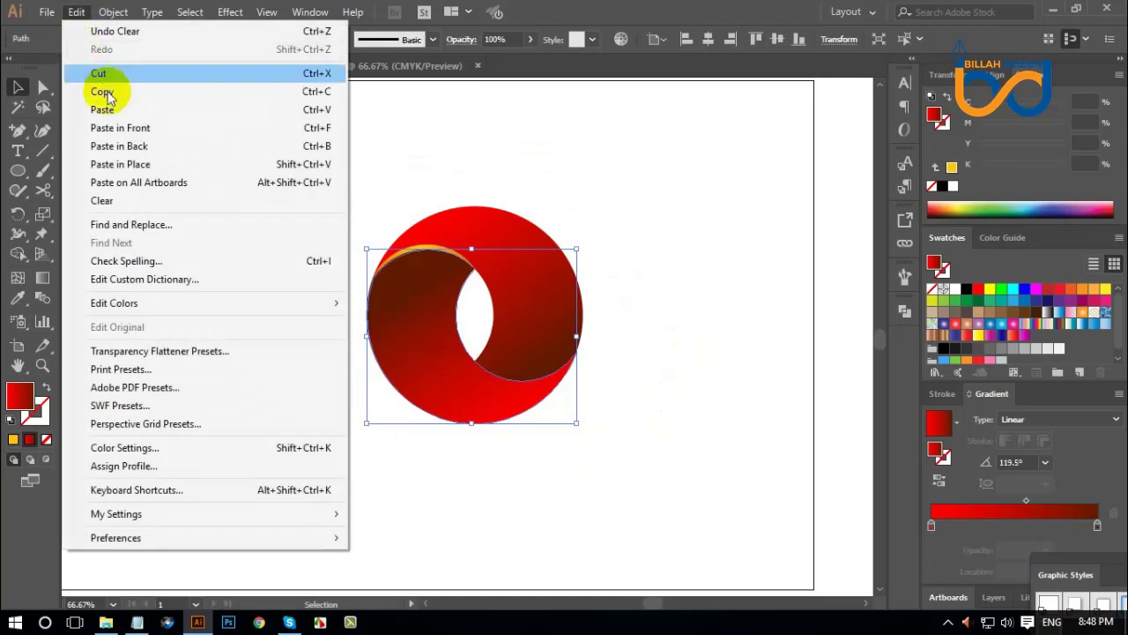
left_click(105, 91)
left_click(77, 12)
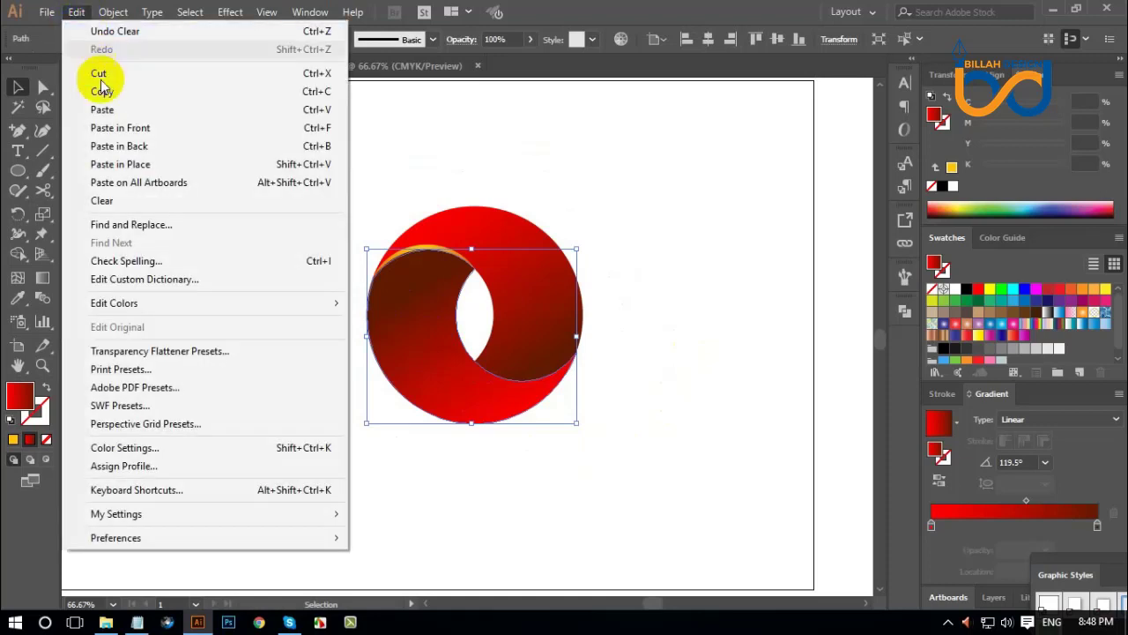
left_click(122, 132)
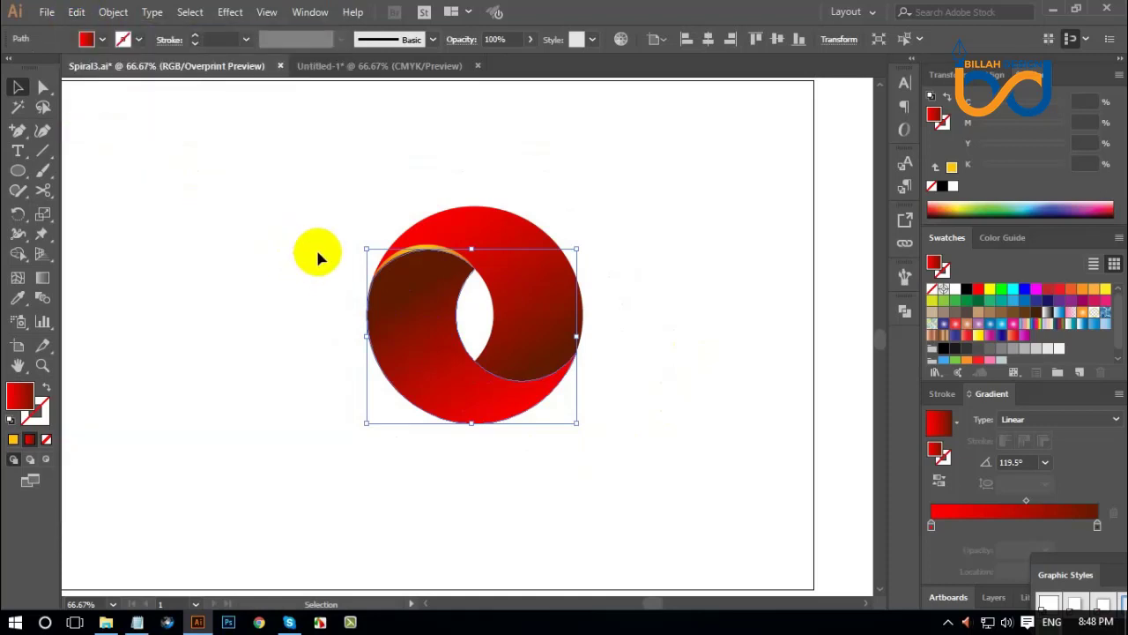
left_click(448, 358)
- Remove the anchor point at the right-hand tip of the pasted copy
left_click(42, 89)
left_click(463, 481)
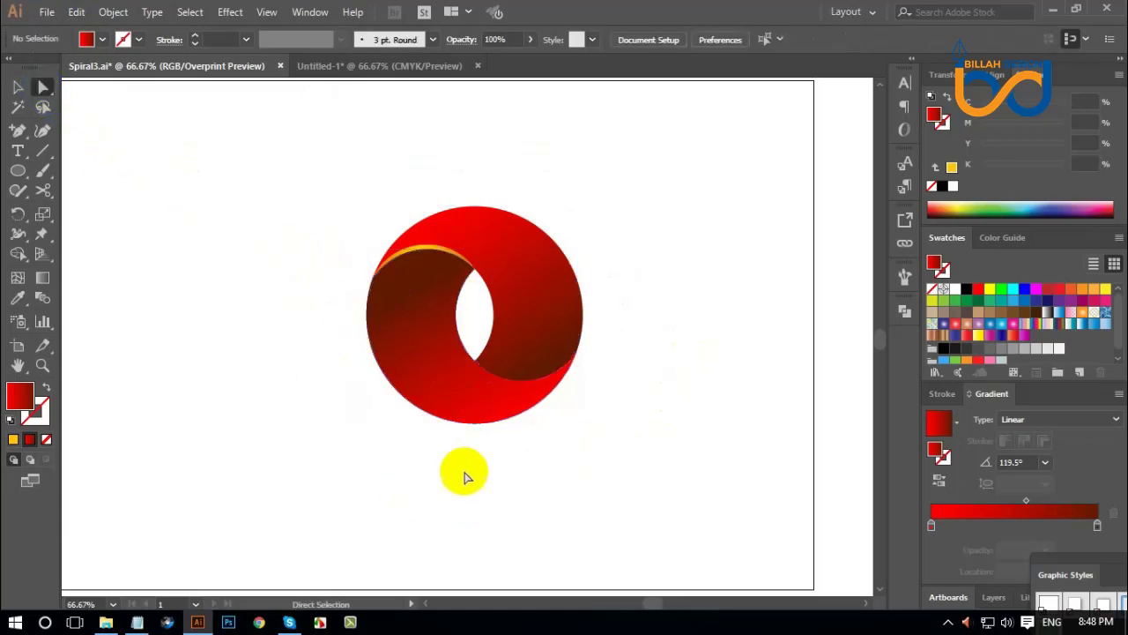
left_click(465, 430)
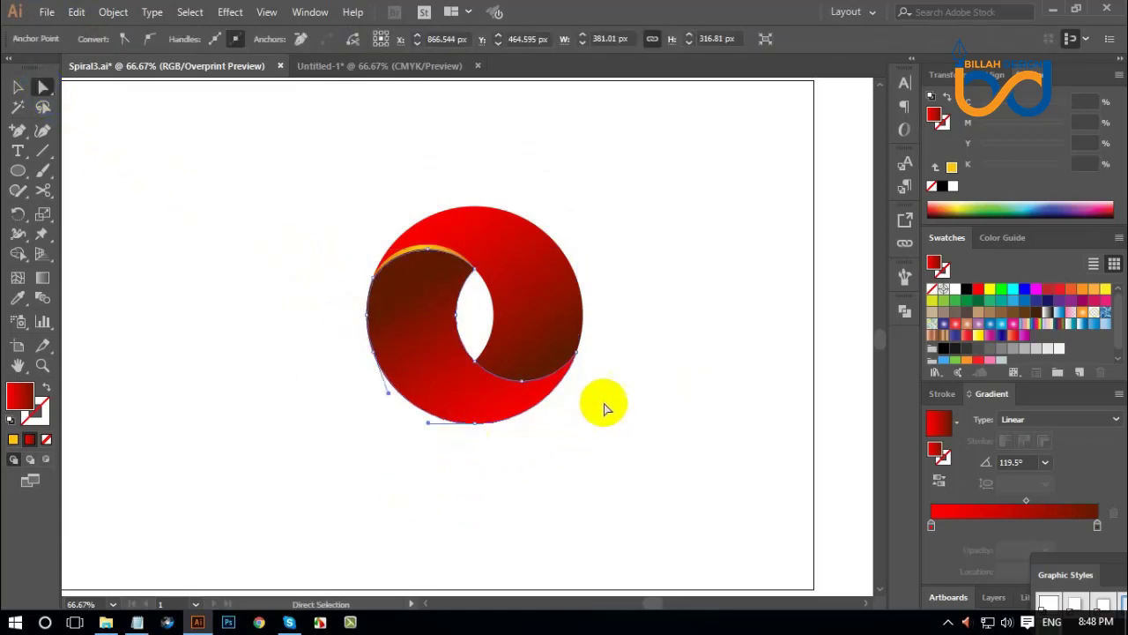
left_click(578, 354)
left_click(578, 354)
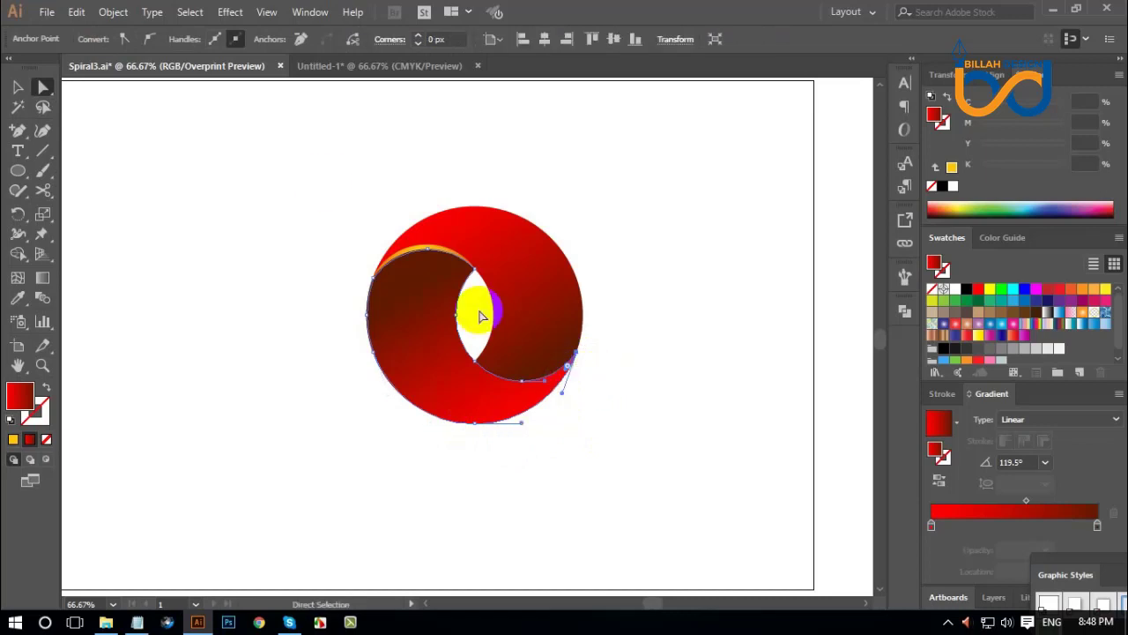
left_click(300, 42)
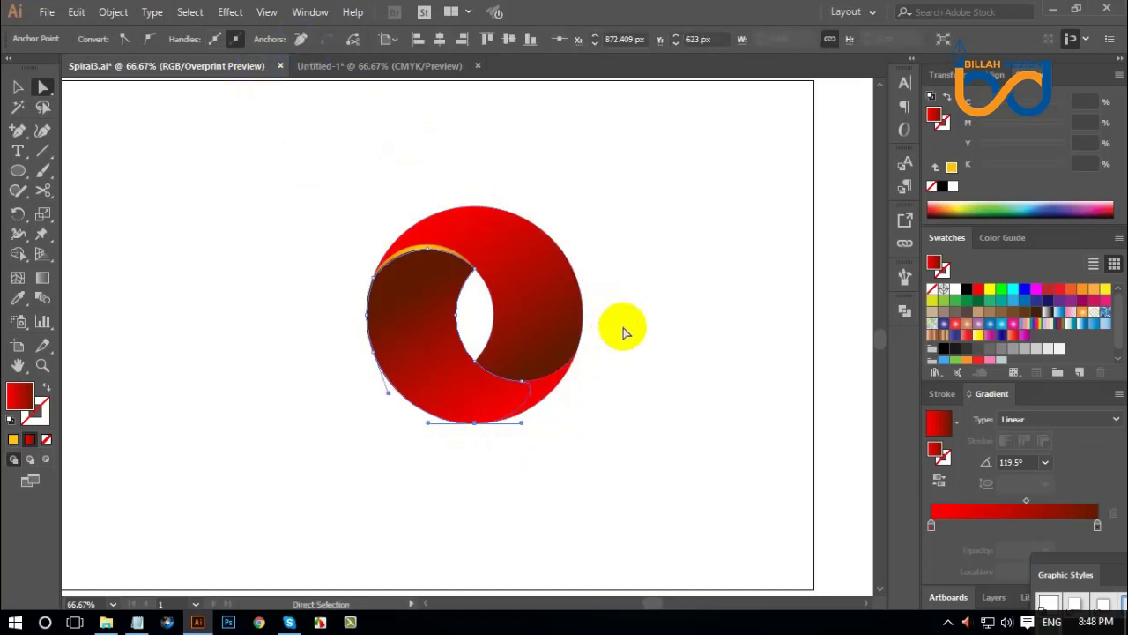
- Remove the pasted copy's three anchor points along its lower-right edge and the left side of the central opening
left_click(525, 385)
left_click_drag(524, 386, 489, 375)
left_click(475, 362, "shift")
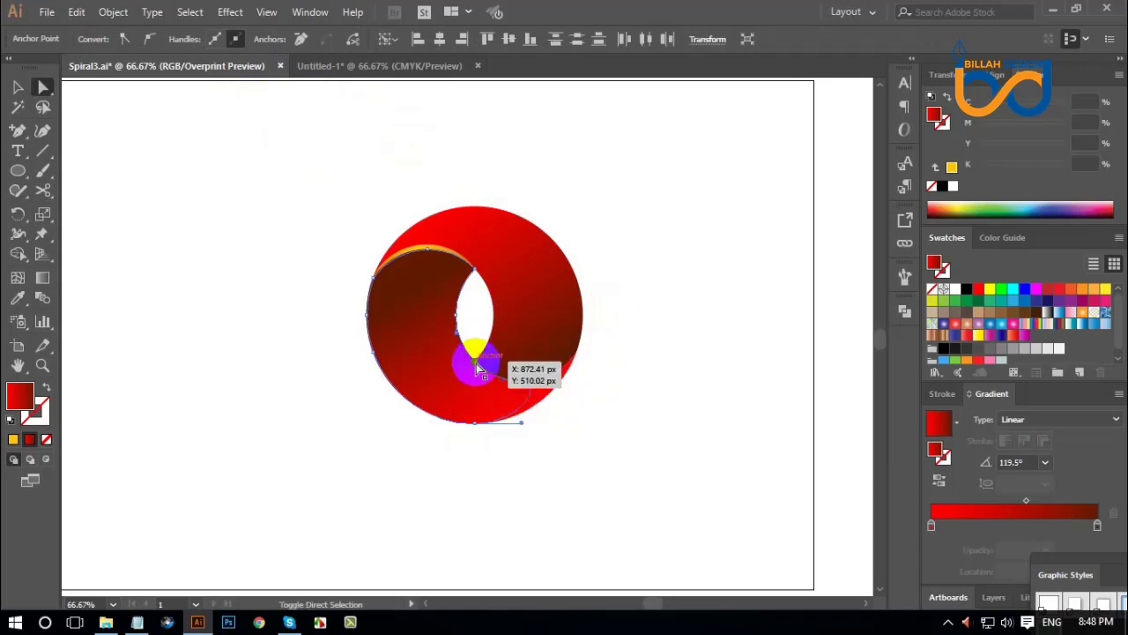
left_click(455, 315, "shift")
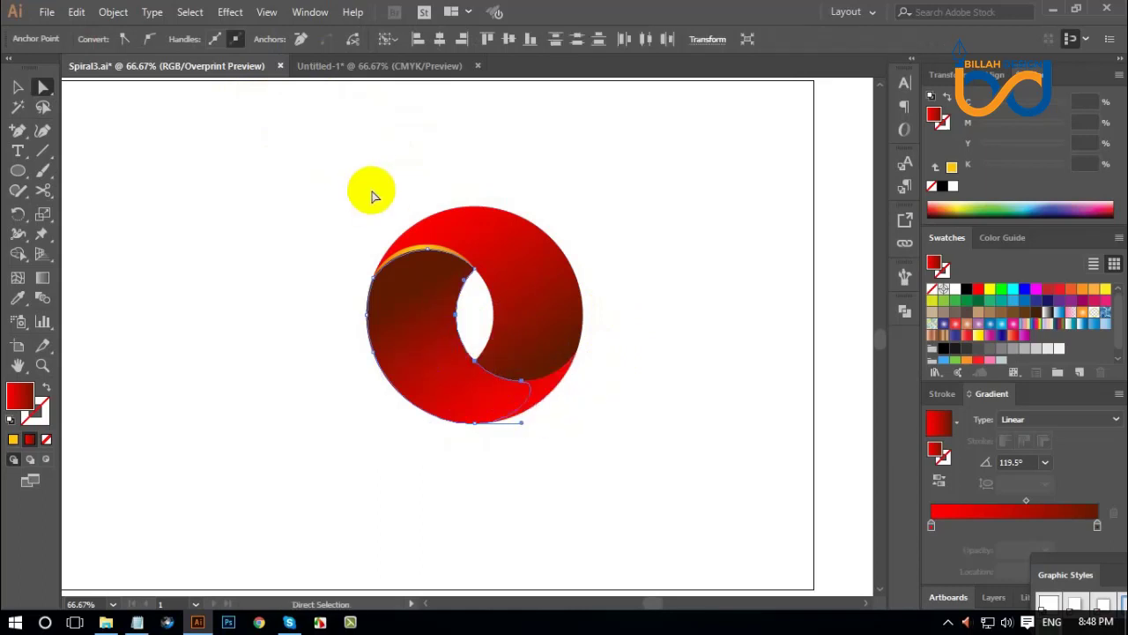
left_click(300, 41)
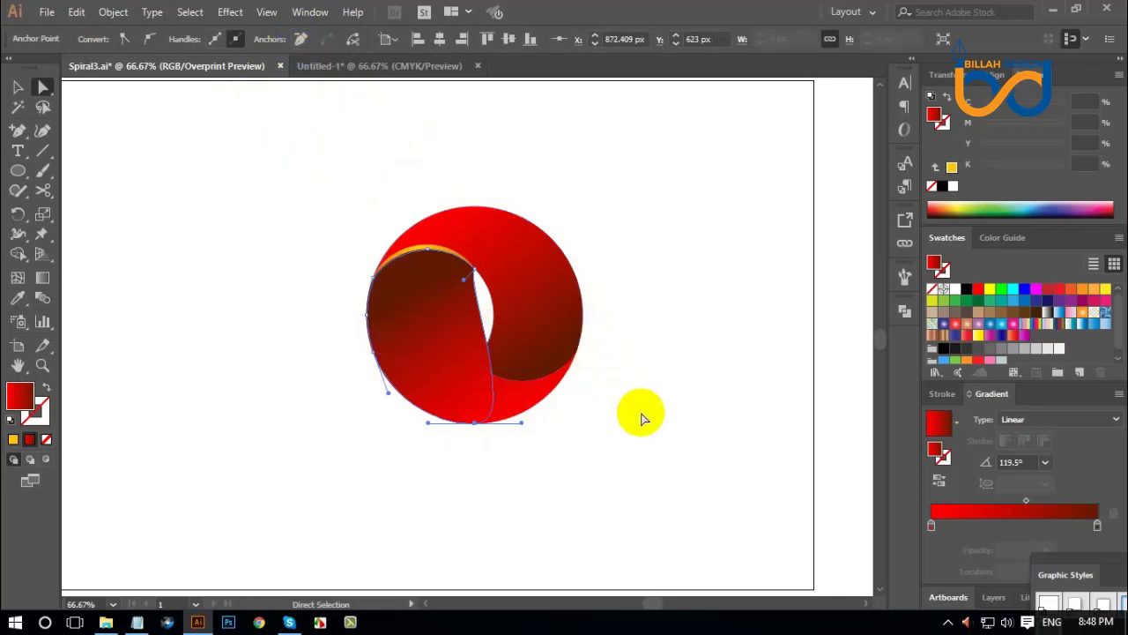
- Bend the copy's inner edge into a leftward curve from the opening's upper tip to the ring's lowest point, and deselect it
key("ctrl+plus")
key("space")
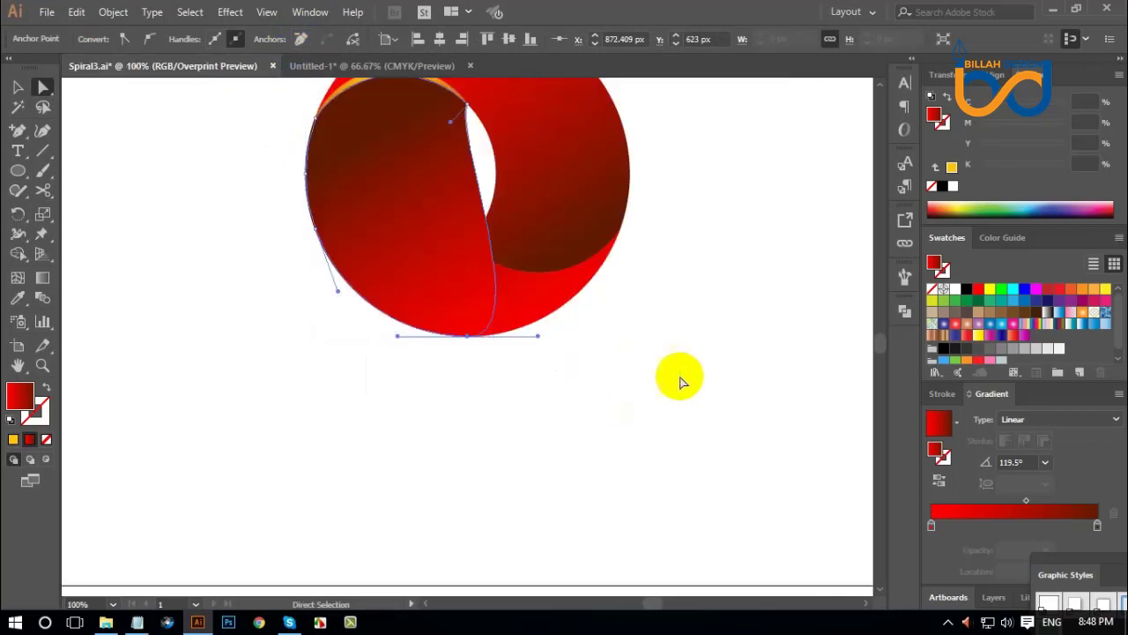
left_click_drag(688, 326, 705, 420)
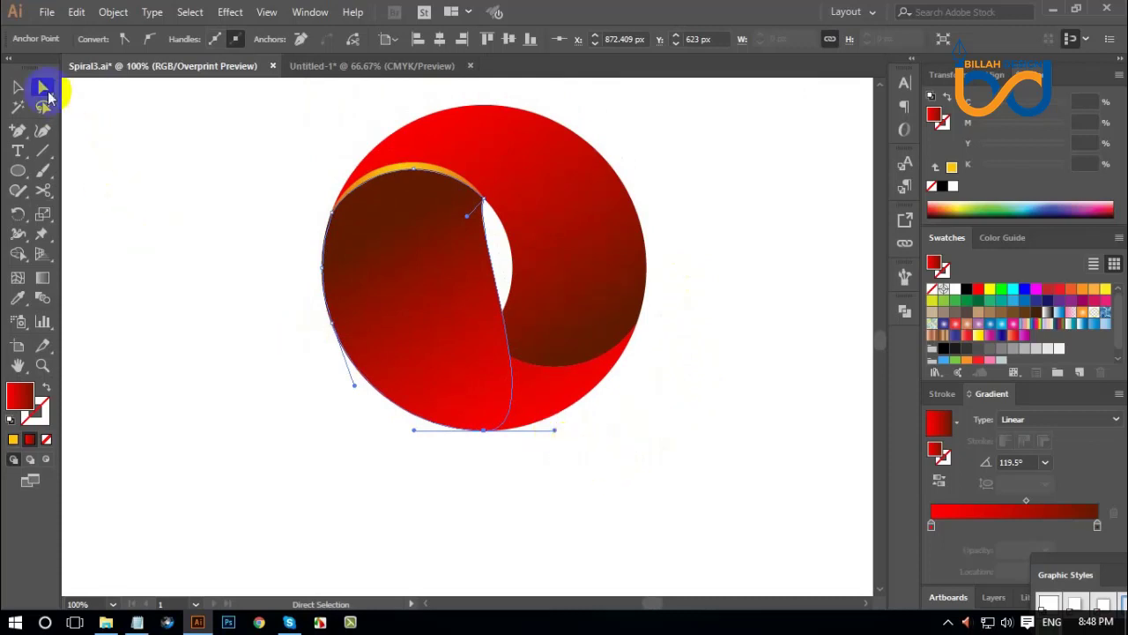
left_click(43, 89, "alt")
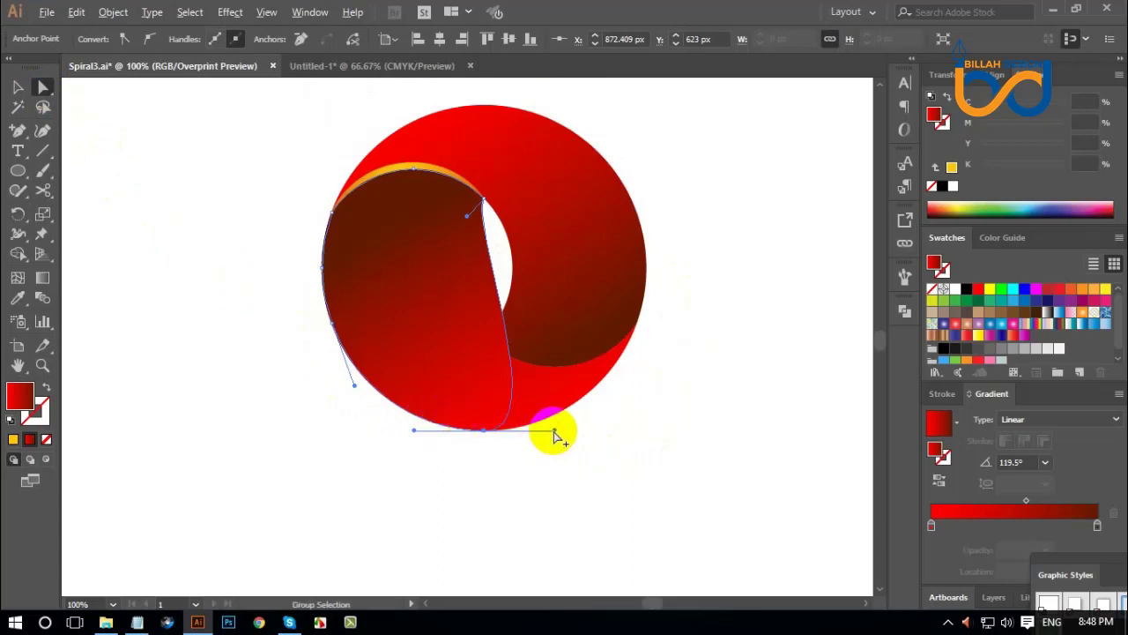
left_click_drag(554, 432, 366, 362)
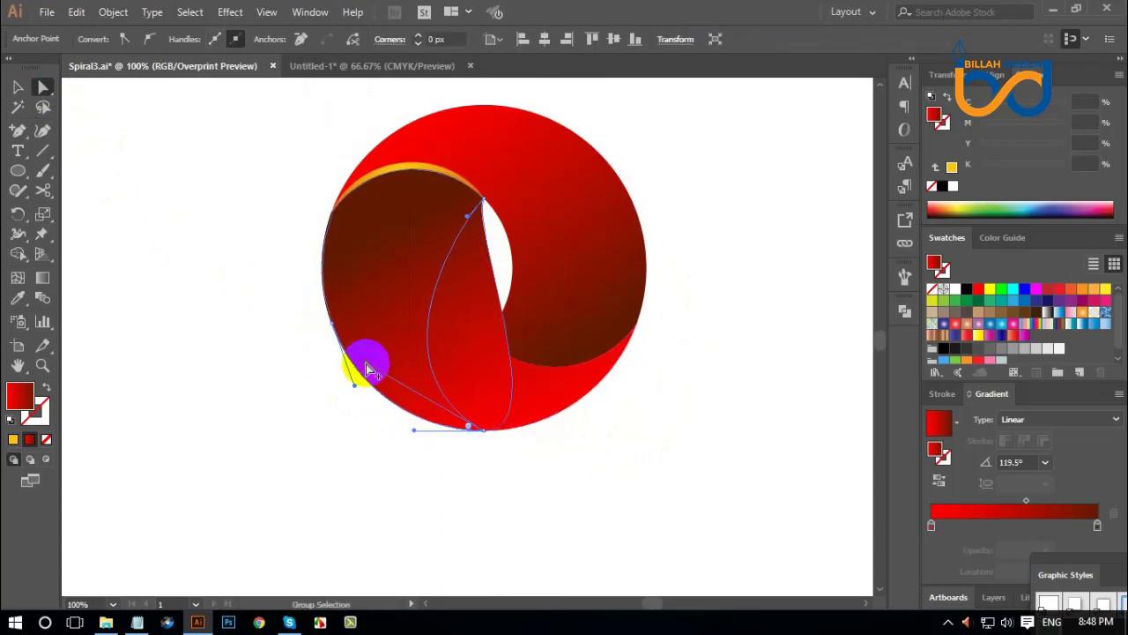
left_click(467, 227)
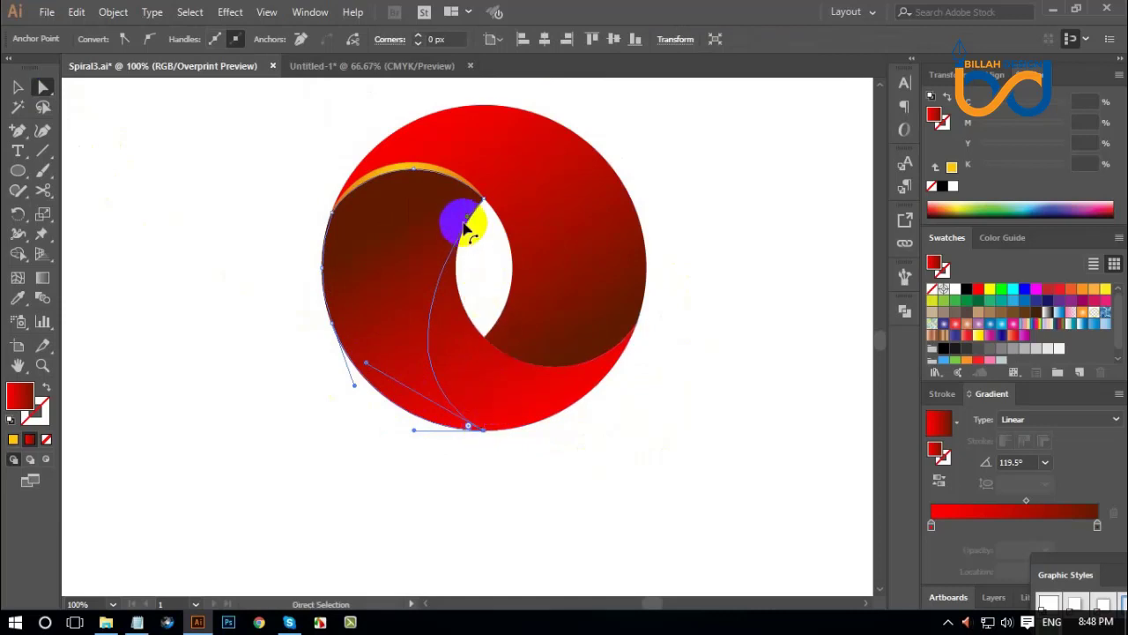
left_click_drag(467, 222, 375, 219)
left_click(370, 371)
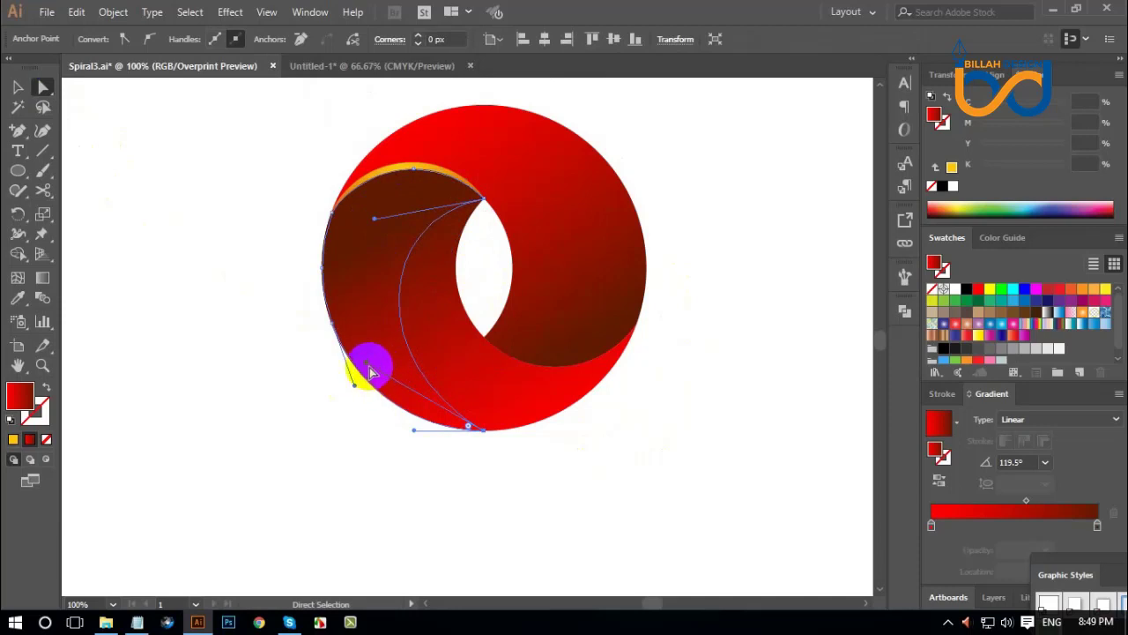
left_click_drag(365, 363, 358, 377)
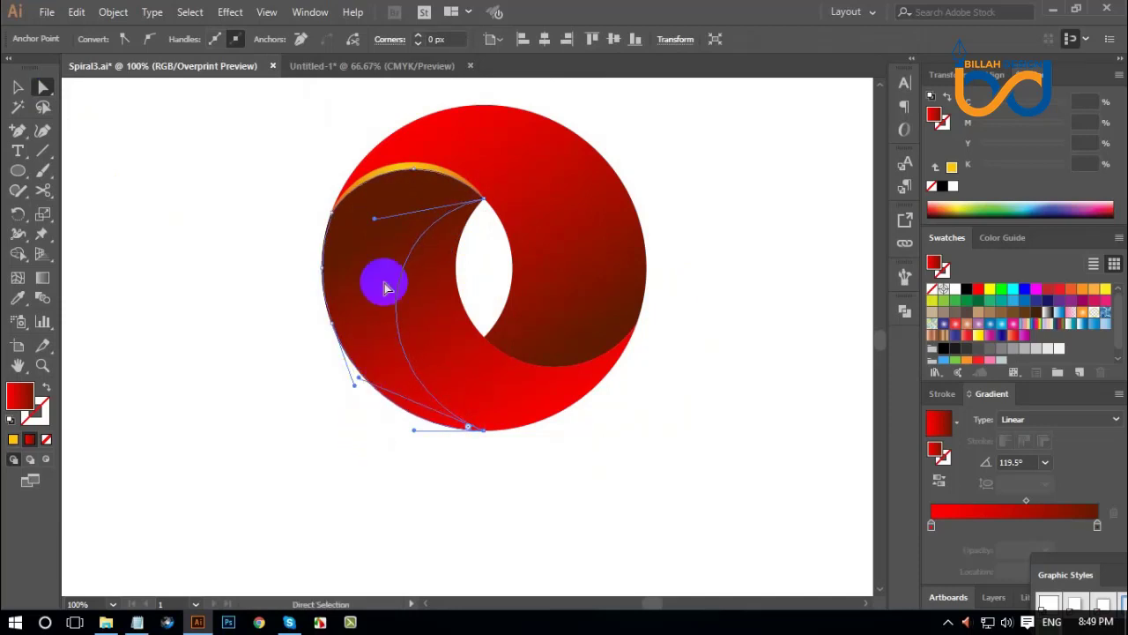
left_click(527, 489)
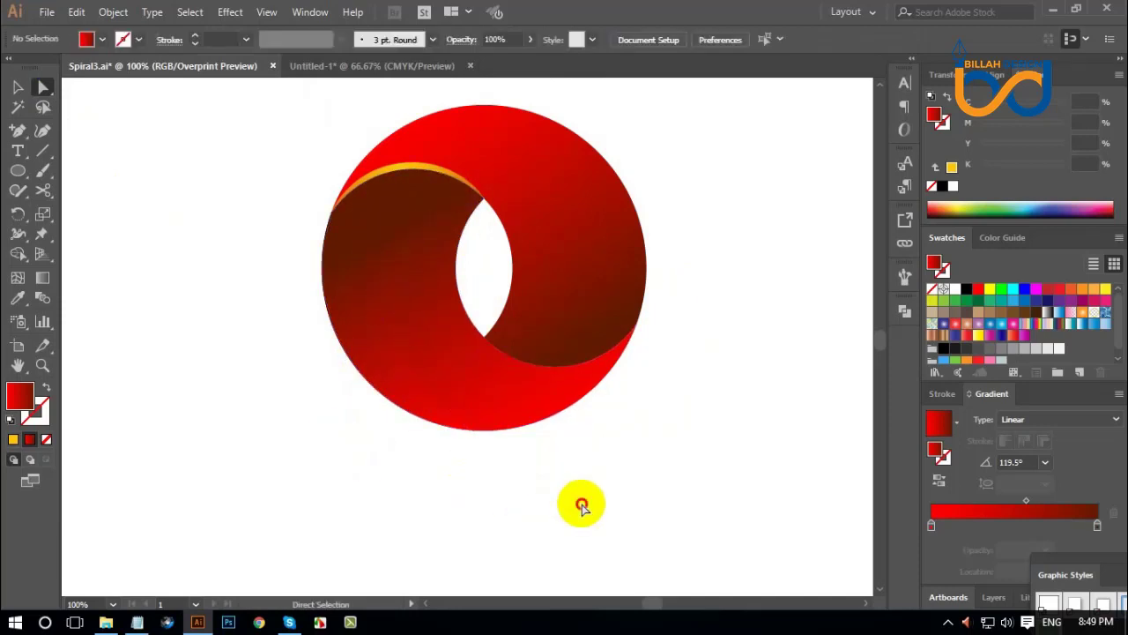
- Reverse the linear gradient on the reshaped front piece and deselect it
left_click(394, 260)
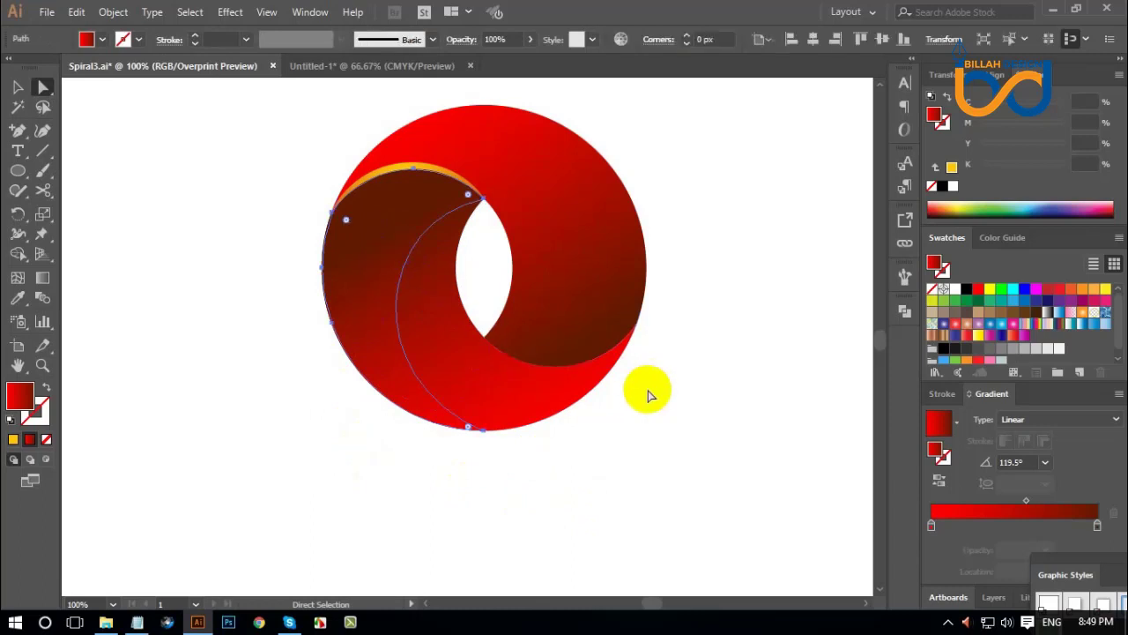
left_click(940, 484)
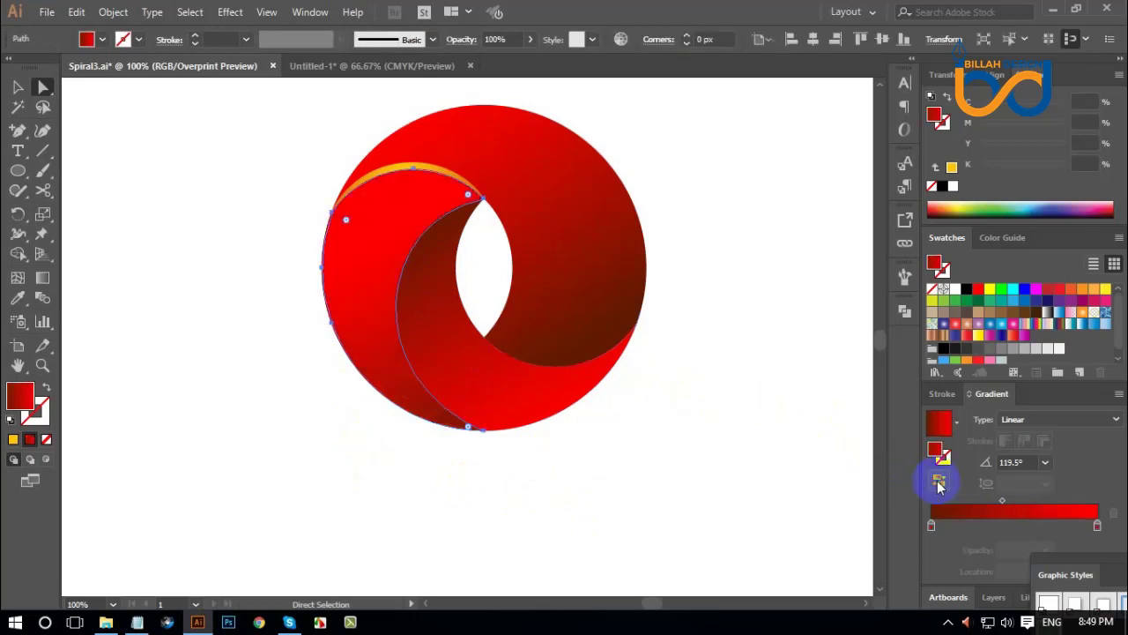
left_click(713, 469)
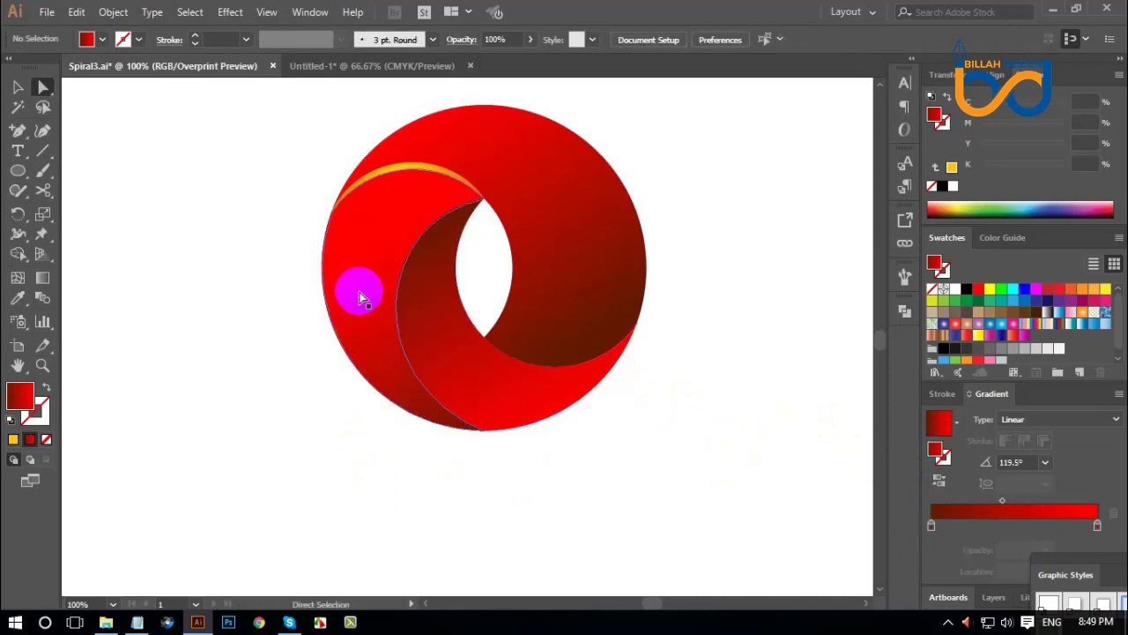
- Fine-tune the front piece's inner curve by slightly raising its upper handle and moving its lower handle outward
key("space")
left_click_drag(630, 454, 628, 457)
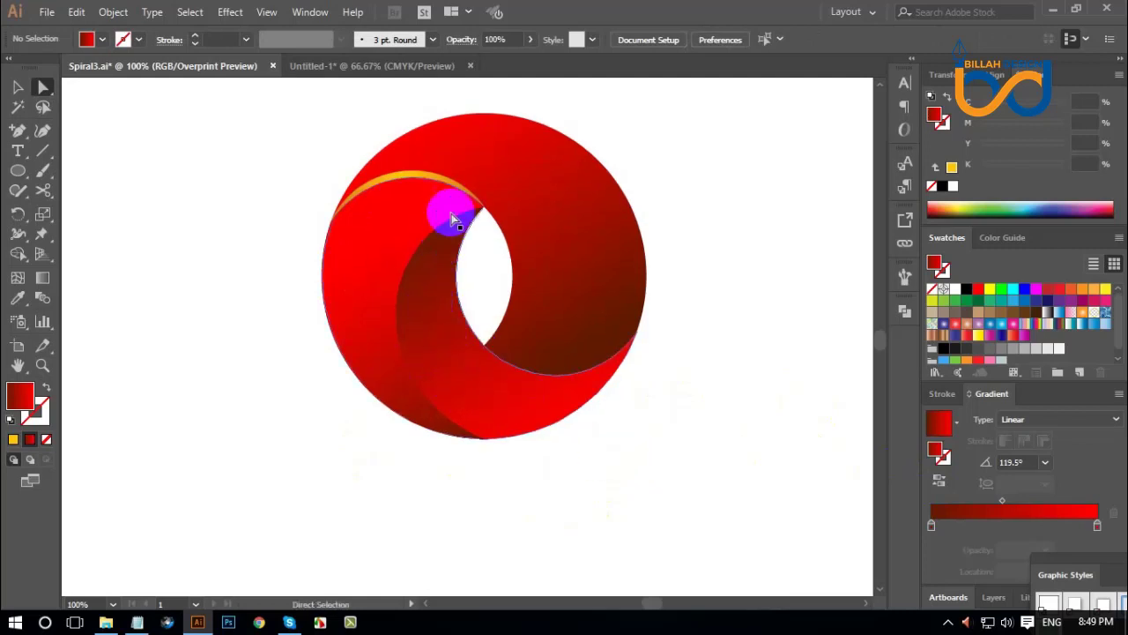
left_click(398, 319)
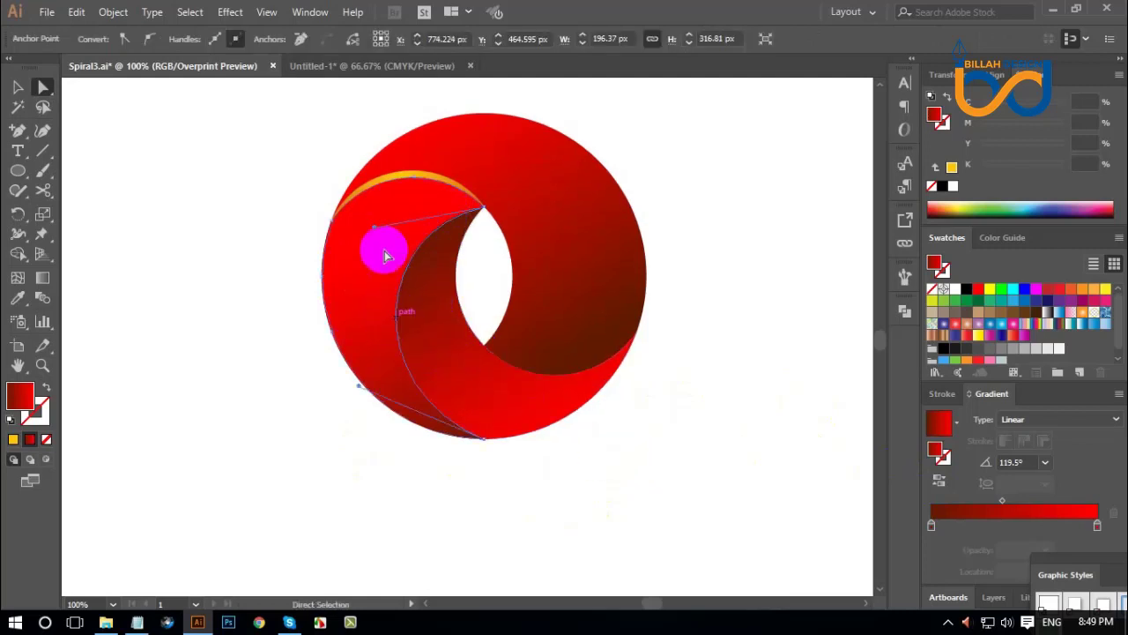
left_click_drag(375, 230, 374, 216)
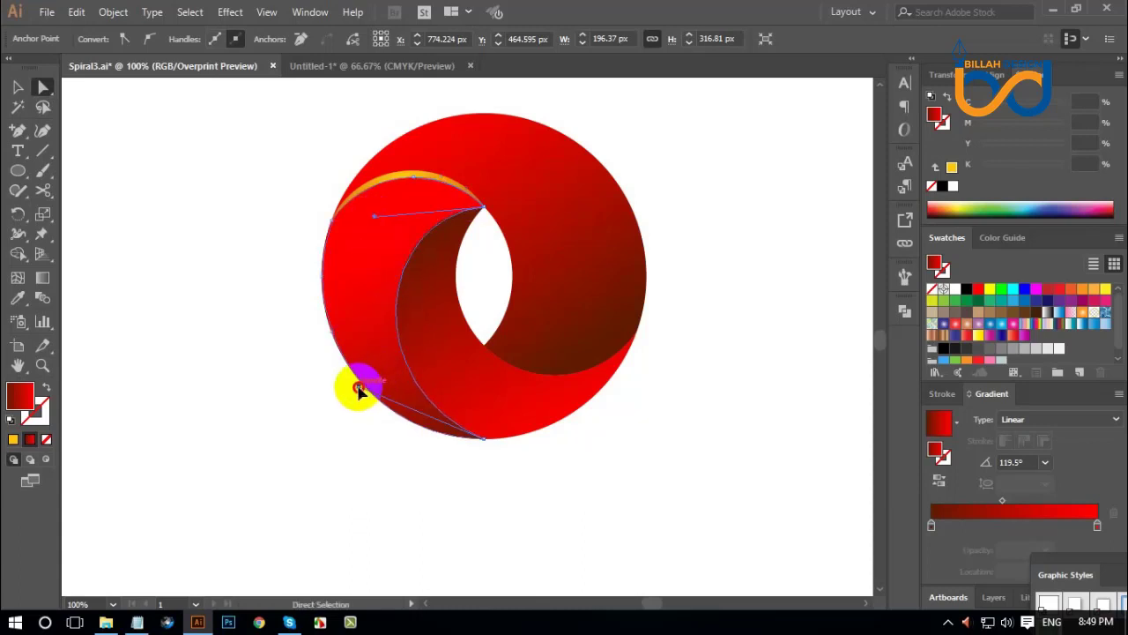
left_click_drag(359, 391, 352, 395)
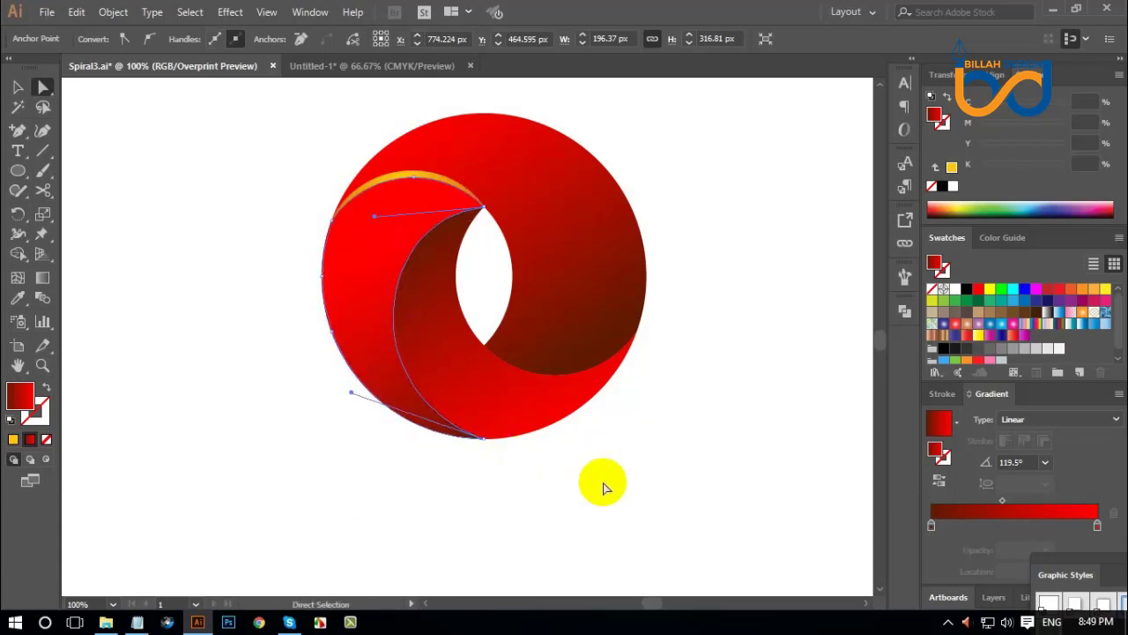
left_click(637, 471)
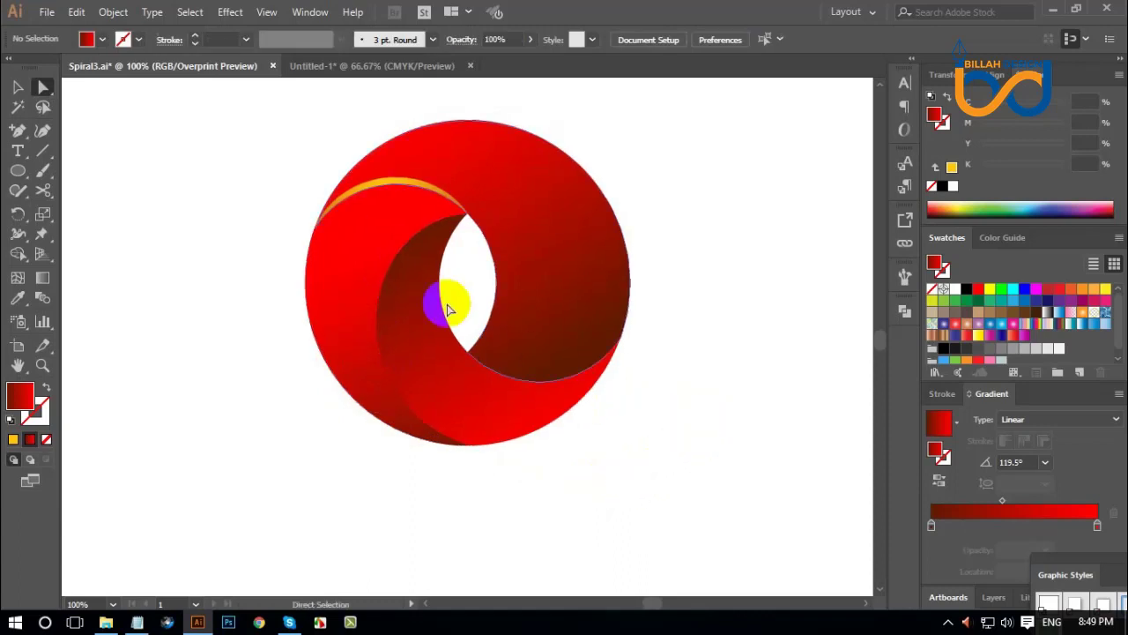
- Shift the underlying lower crescent's linear gradient slightly toward the lower right, adjust its midpoint, and deselect the crescent
left_click(420, 289)
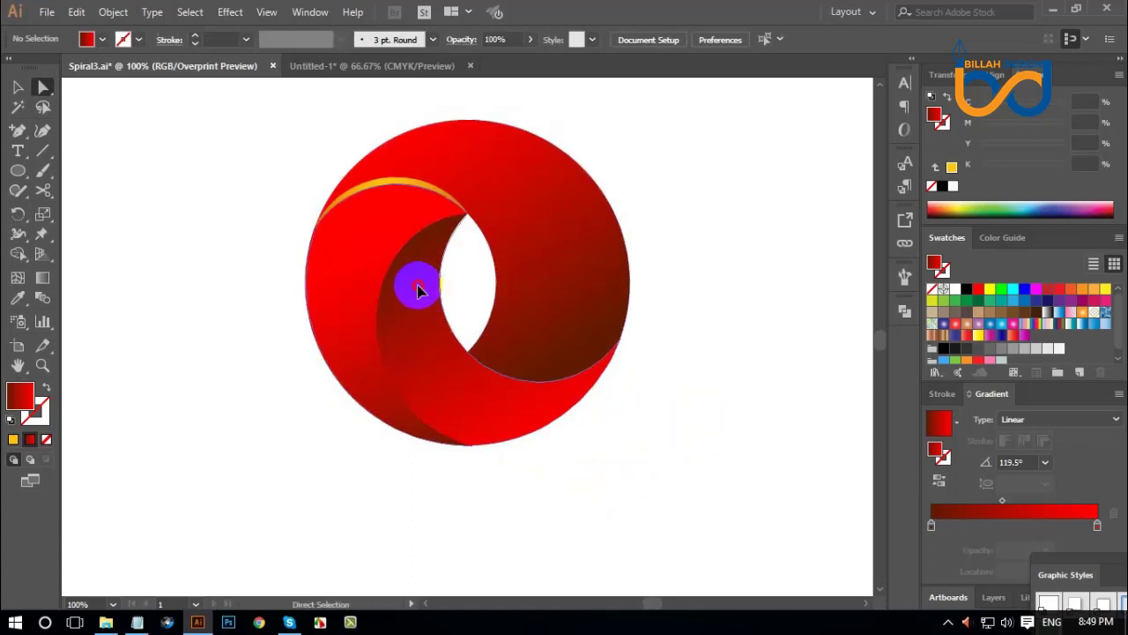
left_click(43, 278)
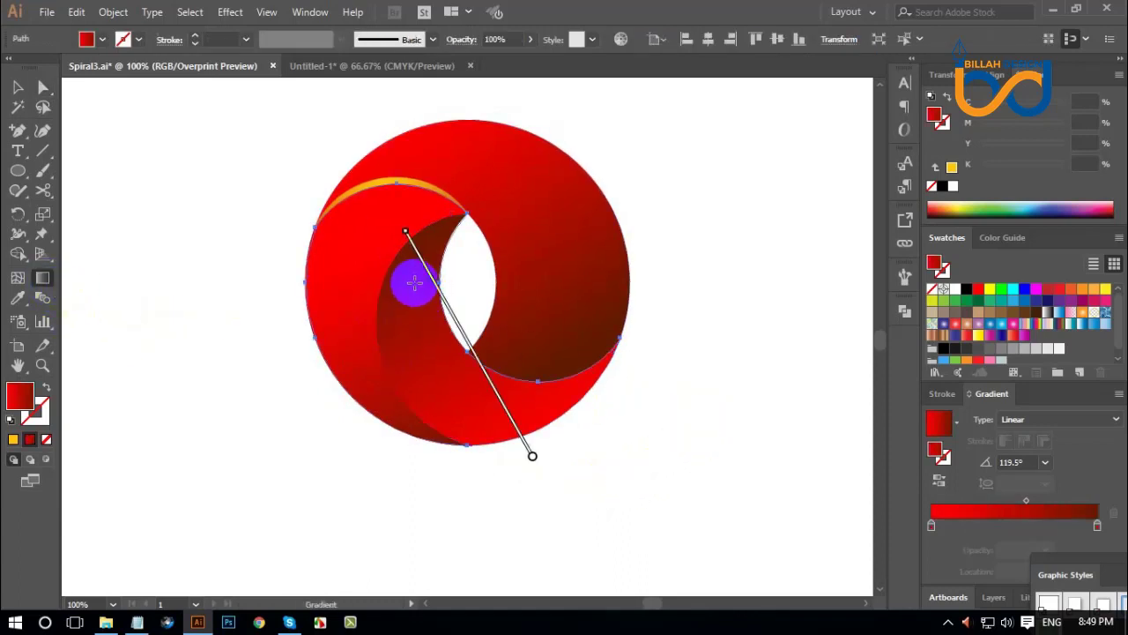
left_click(470, 336)
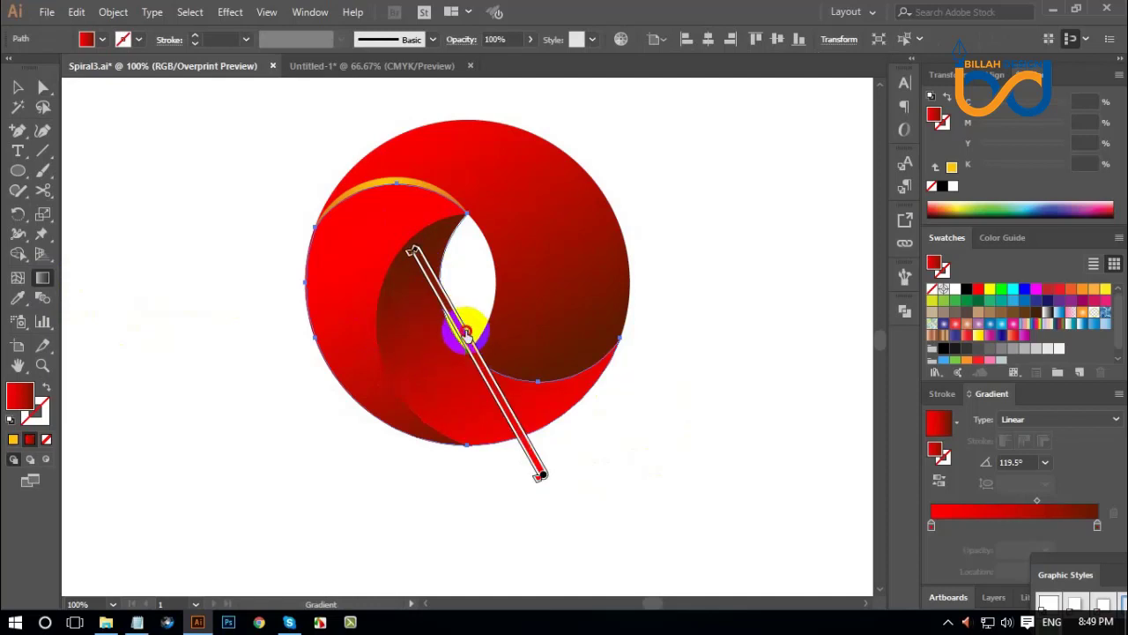
left_click_drag(469, 339, 472, 343)
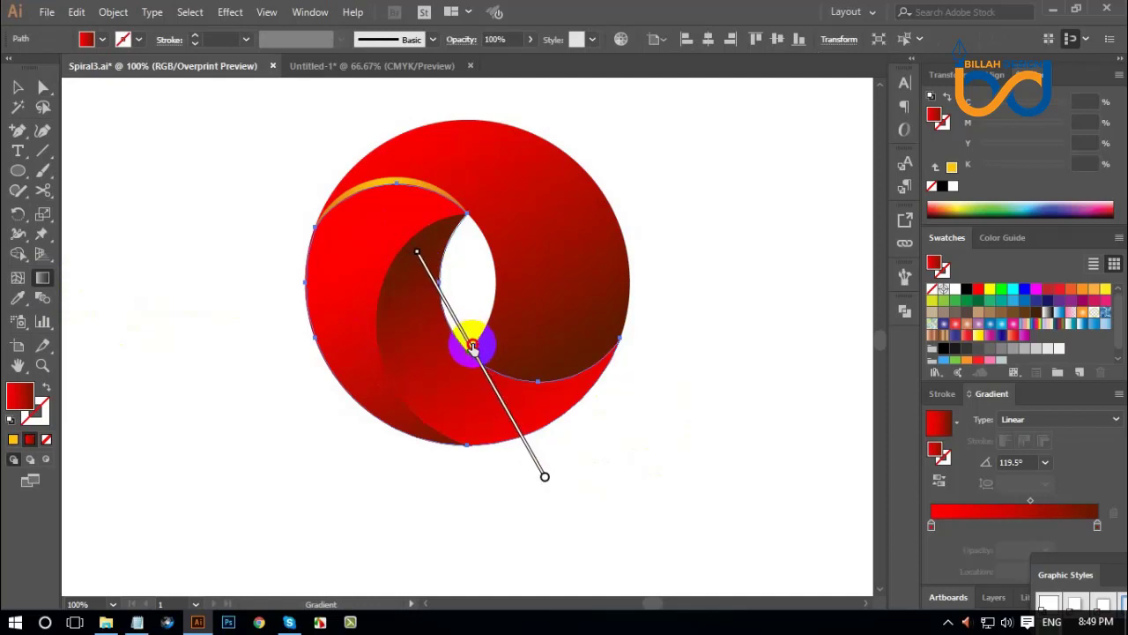
left_click(19, 90)
left_click(297, 297)
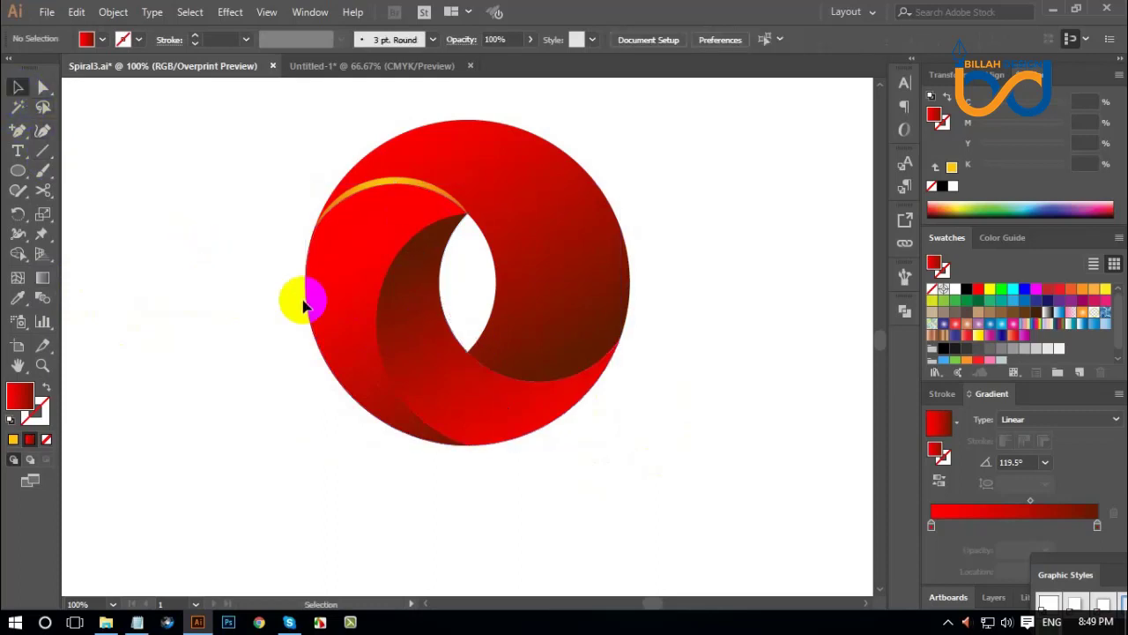
- Adjust the placement of the front left piece's linear gradient at 119.5° and deselect the piece
left_click(345, 277)
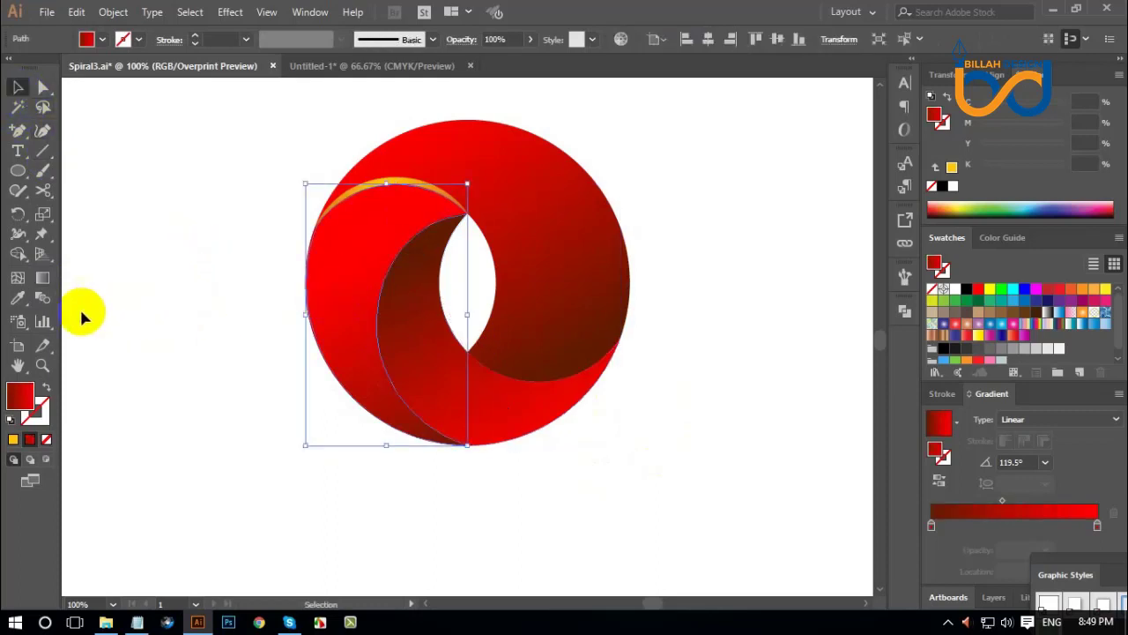
left_click(42, 278)
mouse_move(443, 388)
left_mouse_down()
mouse_move(410, 378)
mouse_move(411, 308)
mouse_move(418, 326)
left_mouse_up()
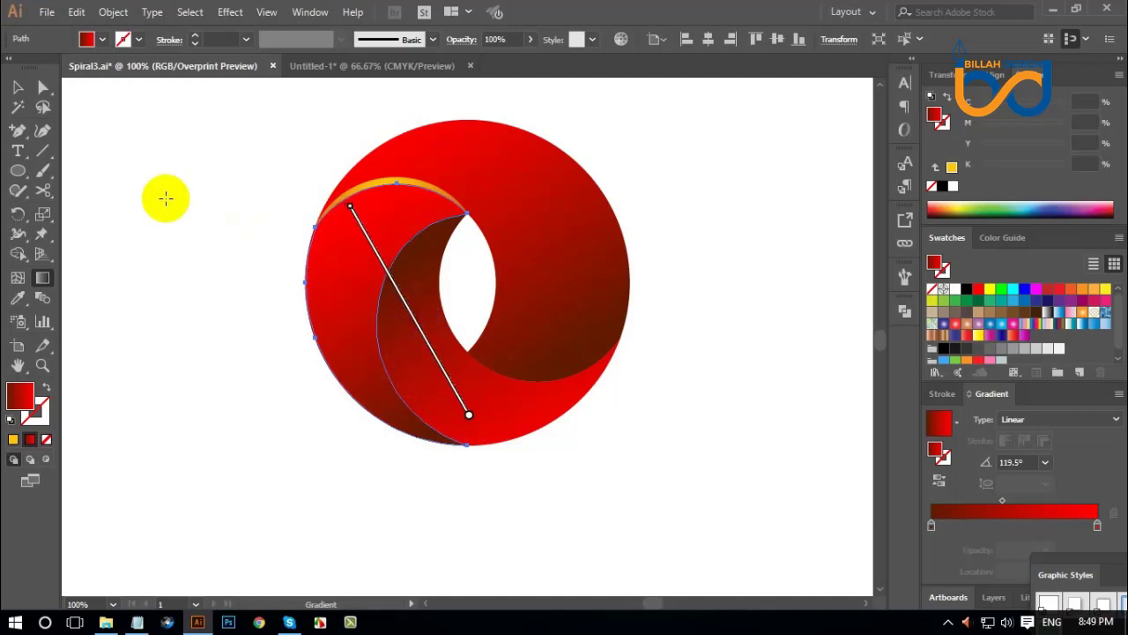
left_click(18, 87)
left_click(172, 219)
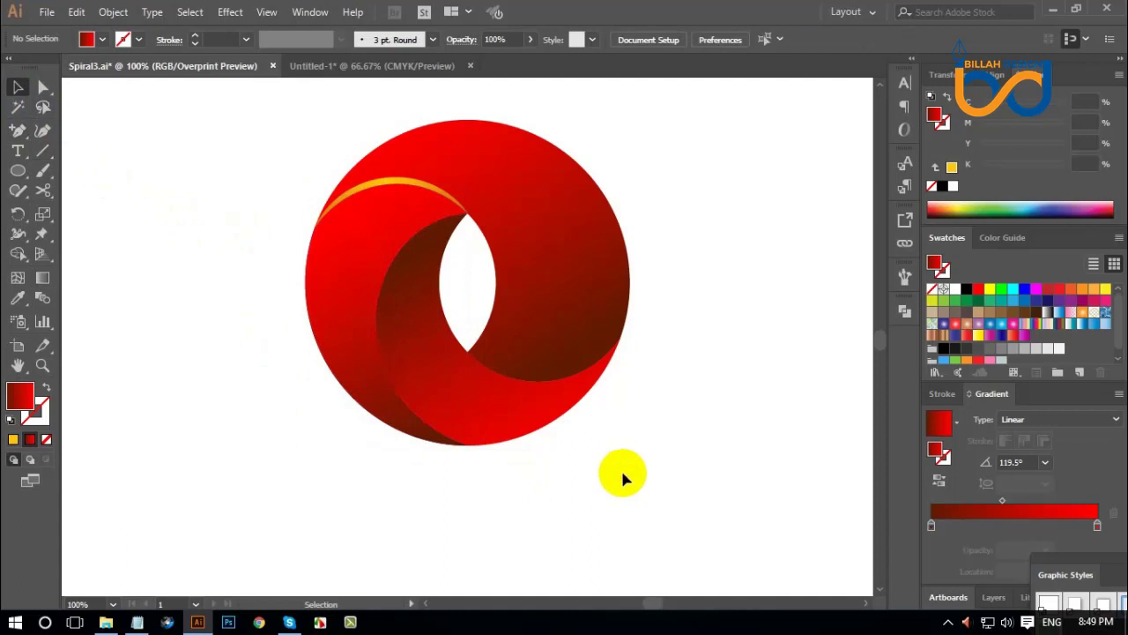
- Examine the ring's overlapping pieces, golden highlight and central opening at several magnifications
key("ctrl+minus")
key("ctrl+minus")
key("ctrl+minus")
key("ctrl+plus")
key("ctrl+plus")
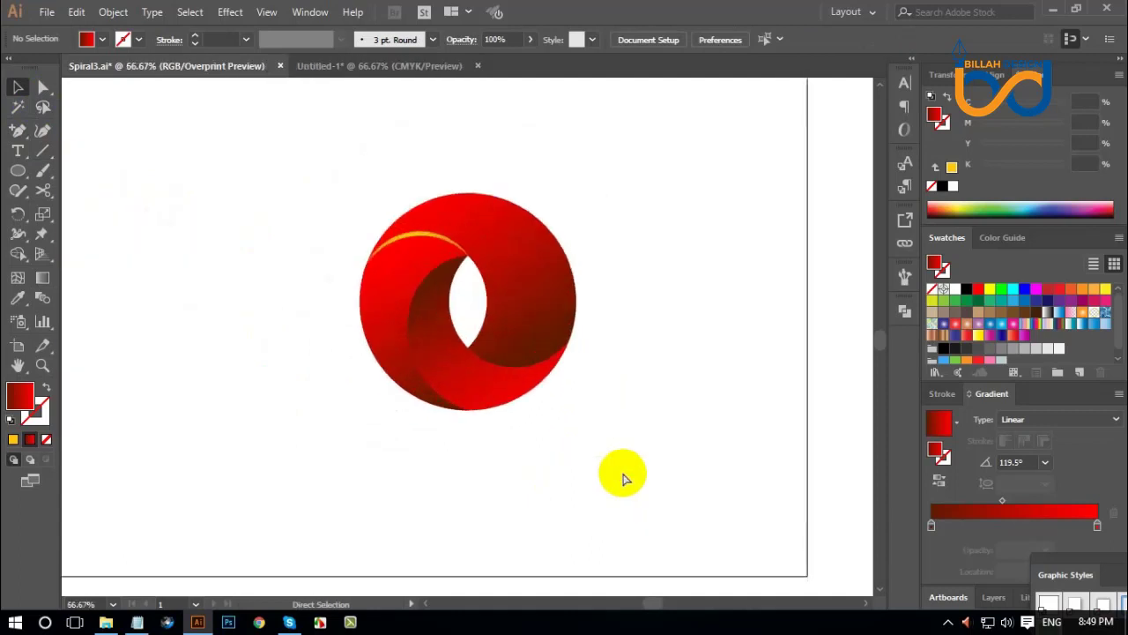
key("ctrl+plus")
key("ctrl+plus")
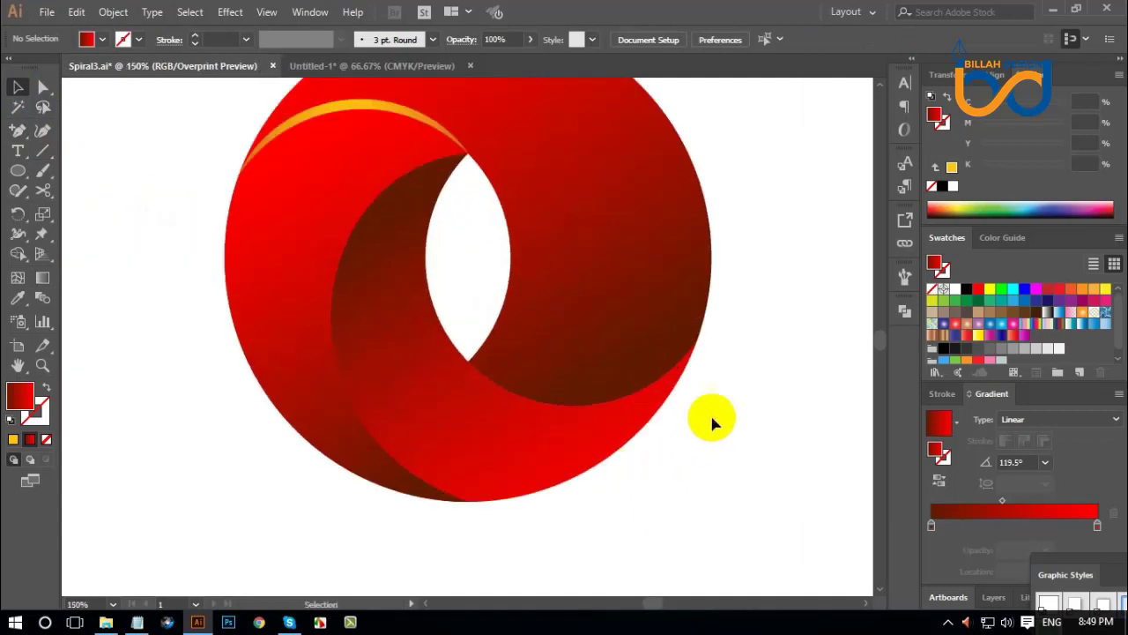
key("ctrl+minus")
key("ctrl+minus")
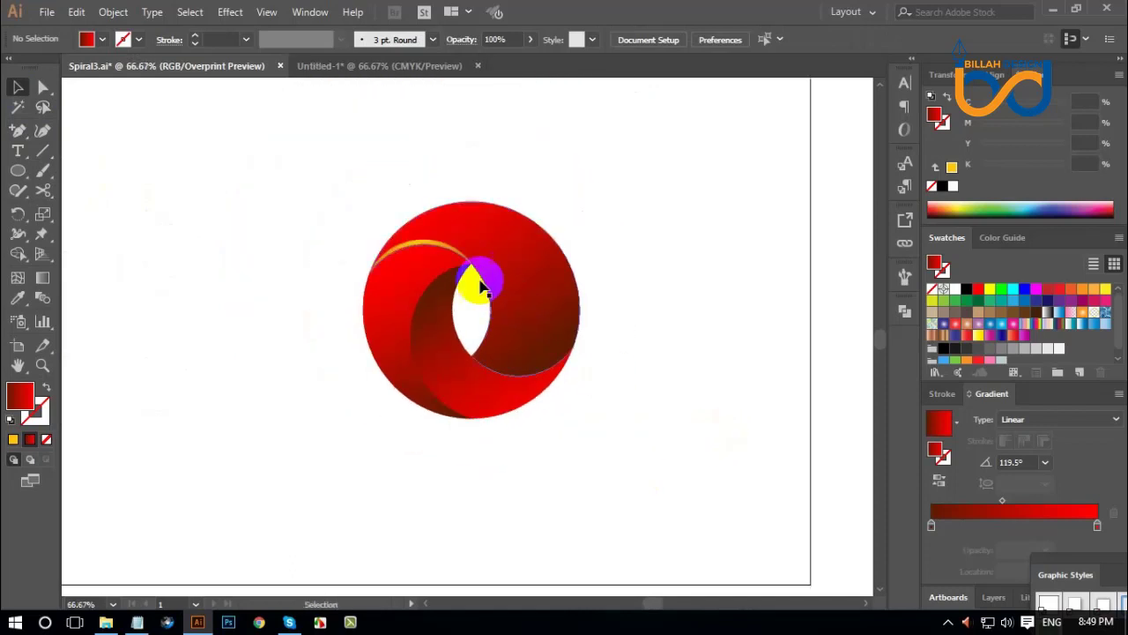
mouse_move(399, 256)
left_mouse_down()
mouse_move(433, 245)
mouse_move(415, 317)
left_mouse_up()
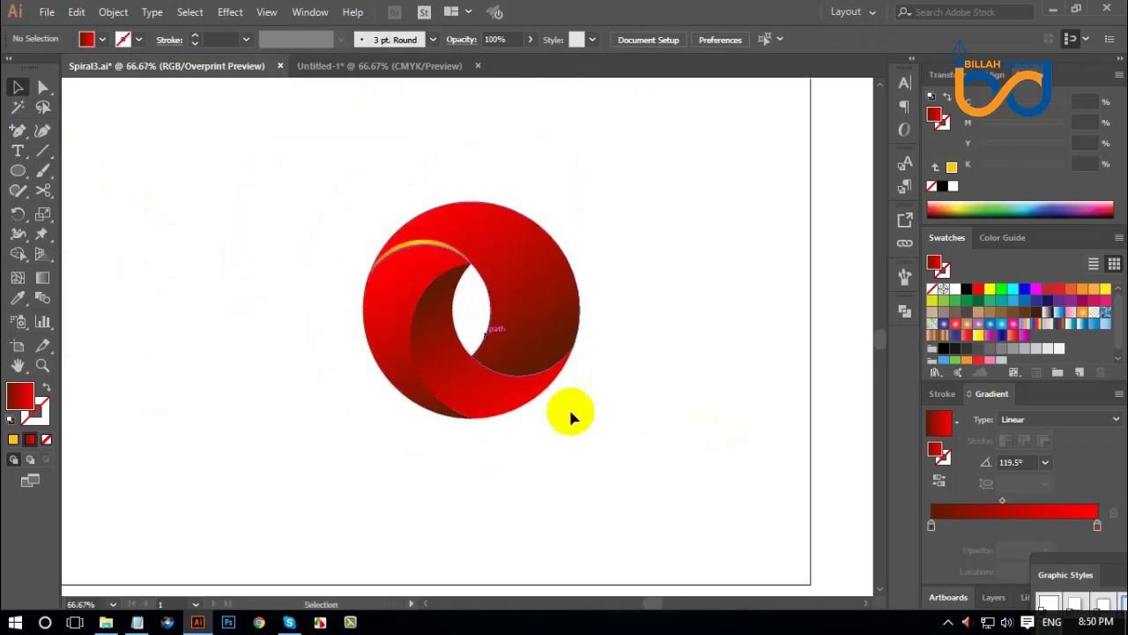
- Copy the ring's front left piece and paste the duplicate directly in front of it
key("ctrl+plus")
left_click_drag(574, 421, 370, 261)
left_click(370, 261)
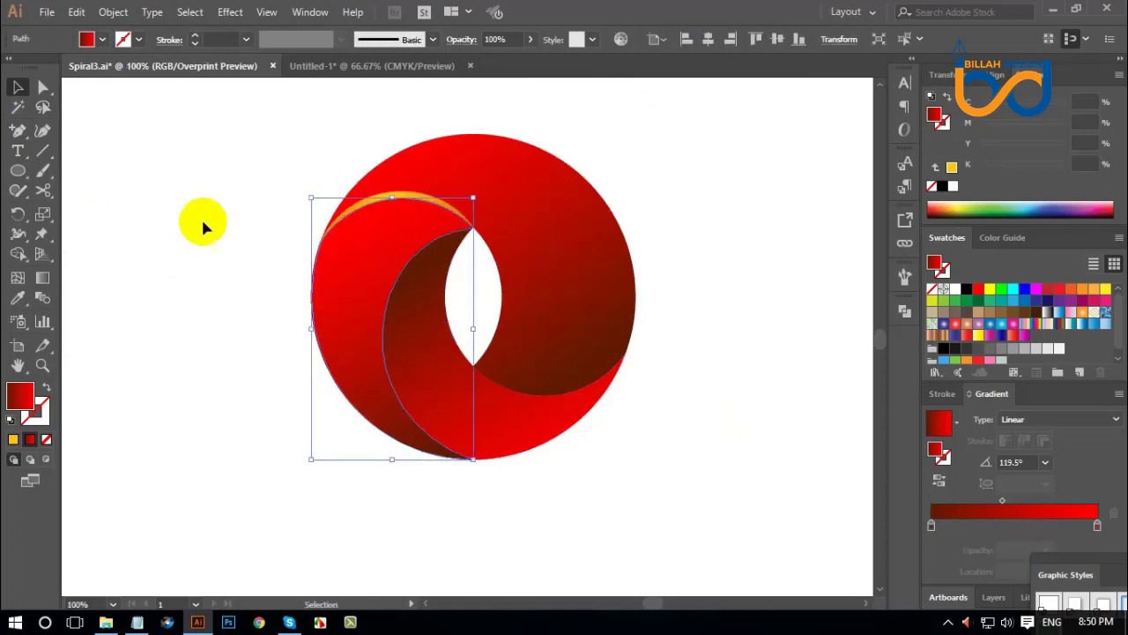
left_click(85, 39)
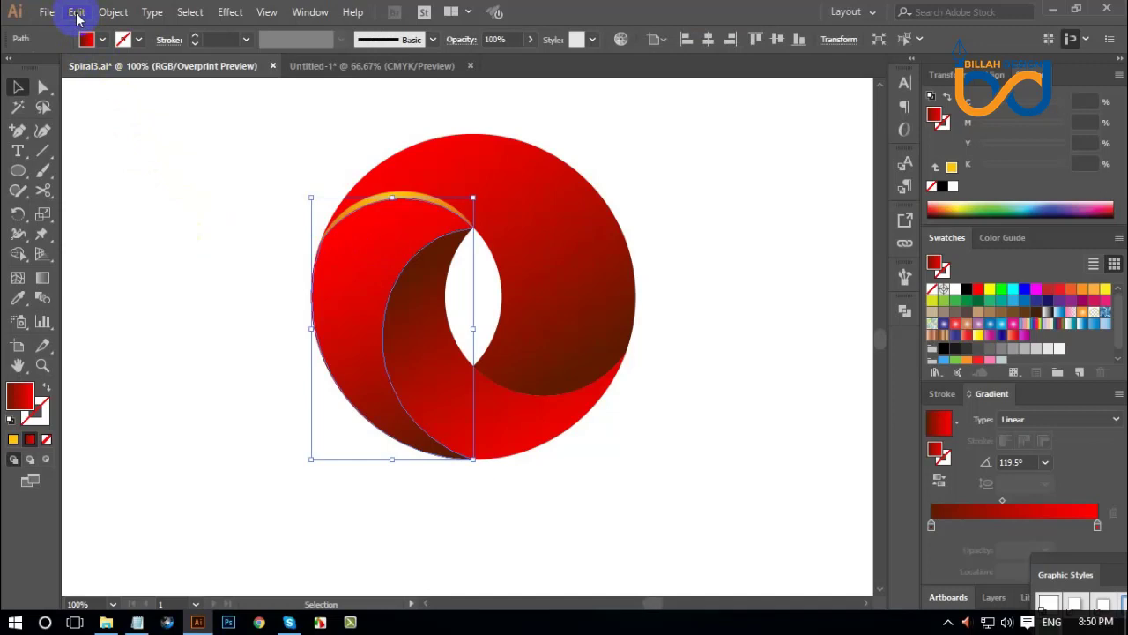
left_click(77, 16)
left_click(93, 91)
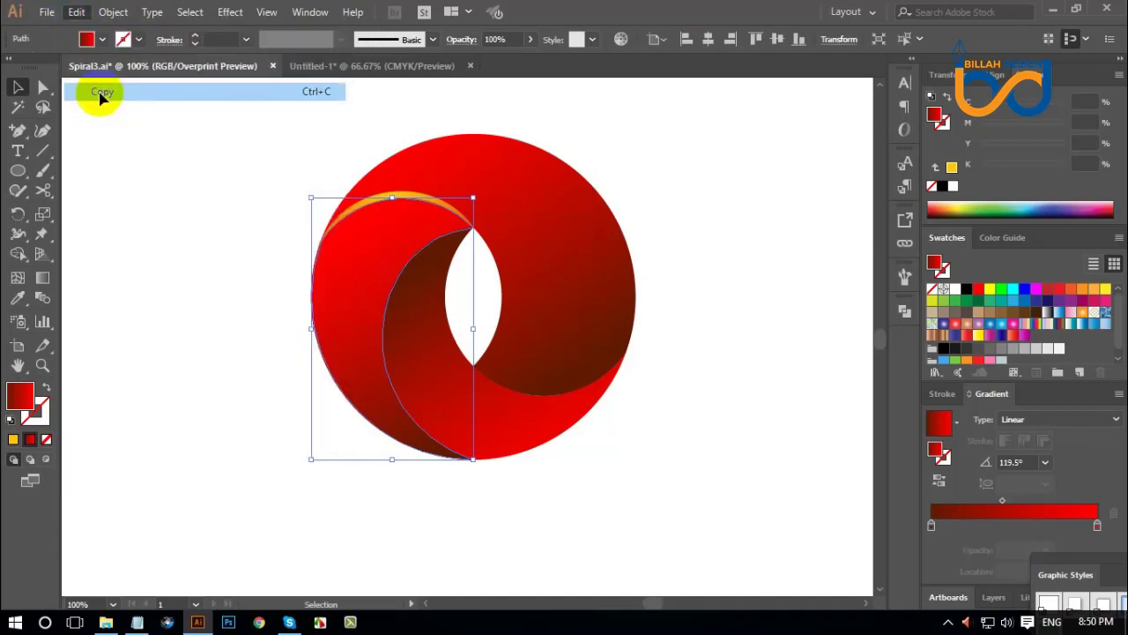
left_click(77, 15)
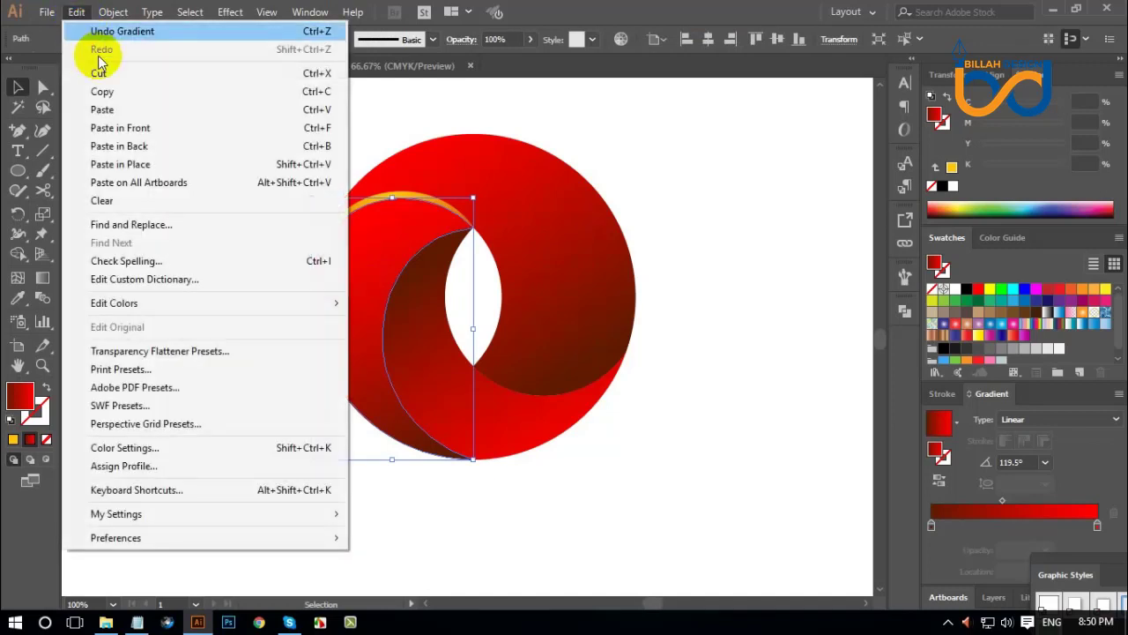
left_click(147, 128)
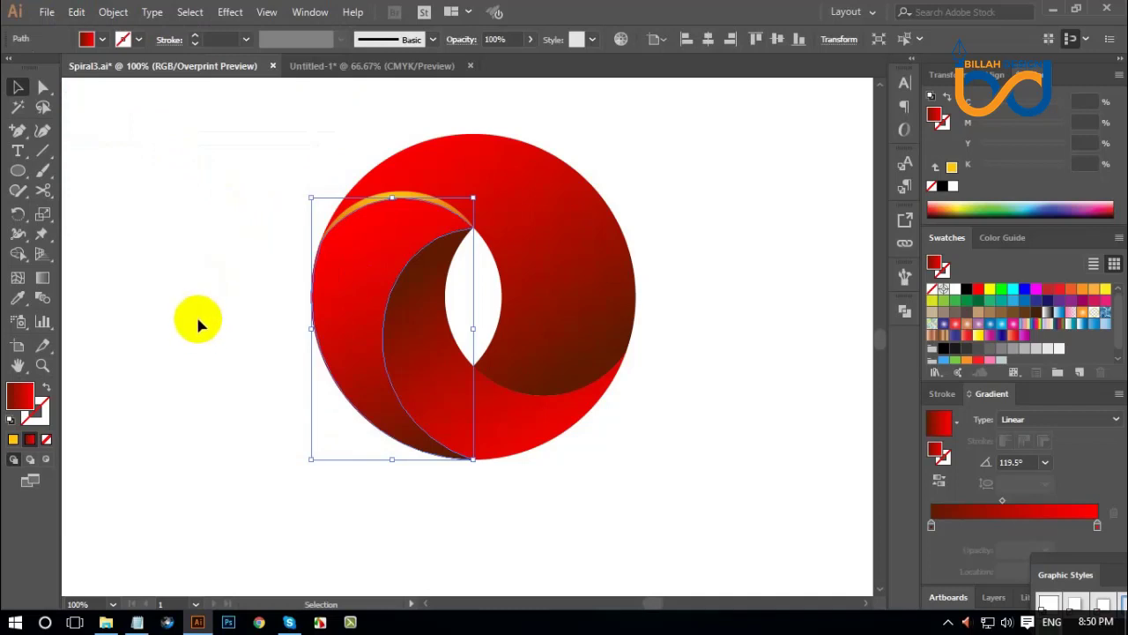
- Swap the duplicate's fill and stroke, then give it a black stroke of 16 pt
left_click(47, 390)
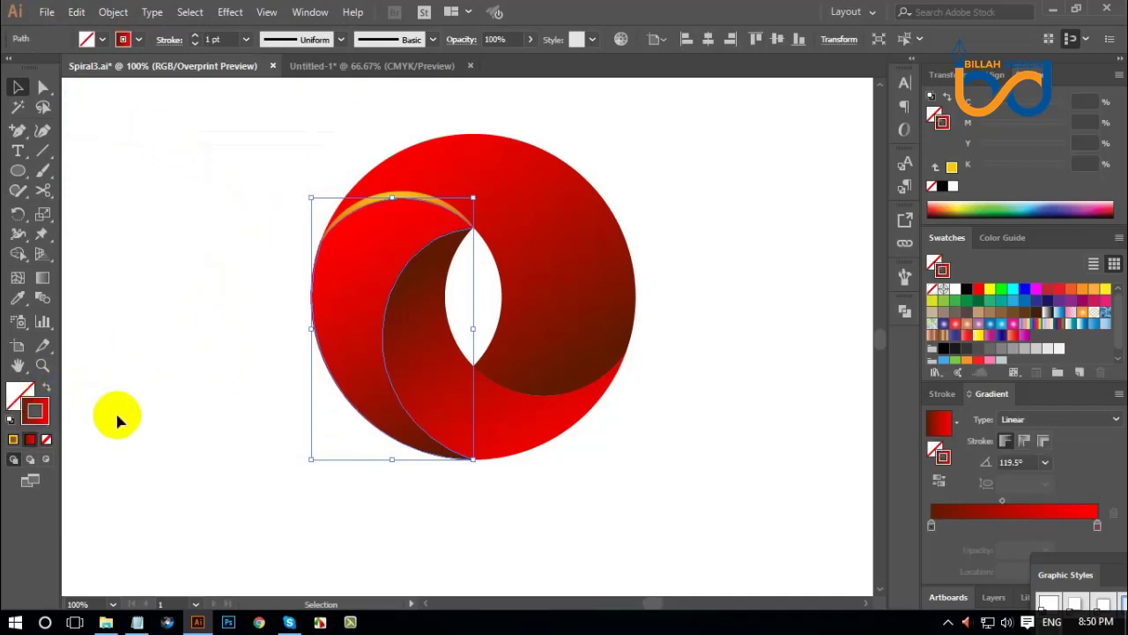
left_click(965, 291)
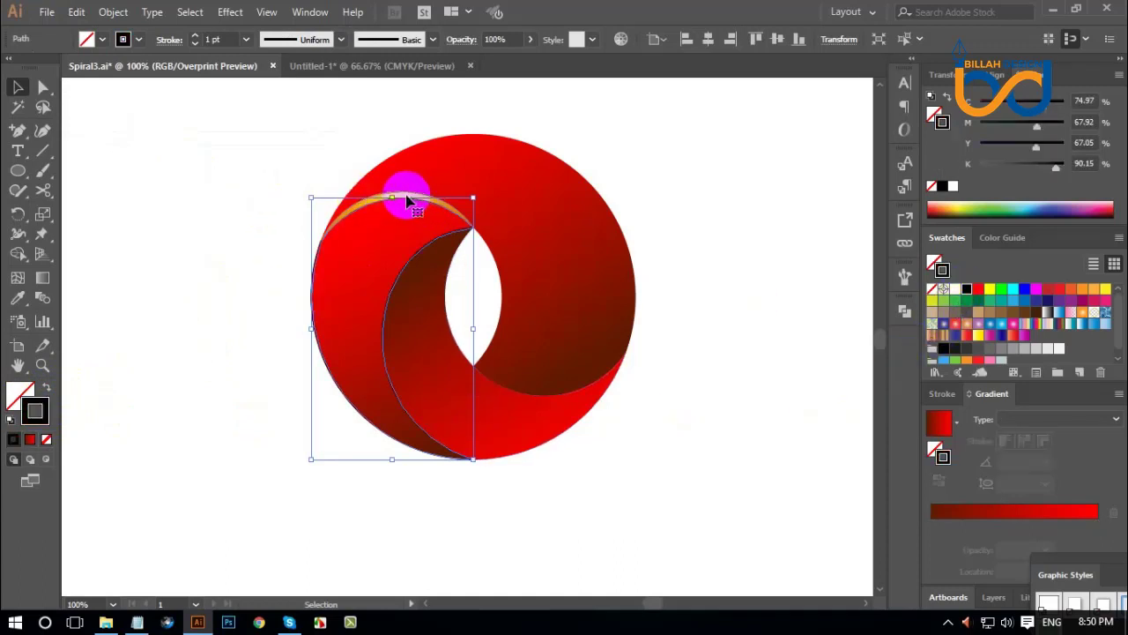
left_click(229, 40)
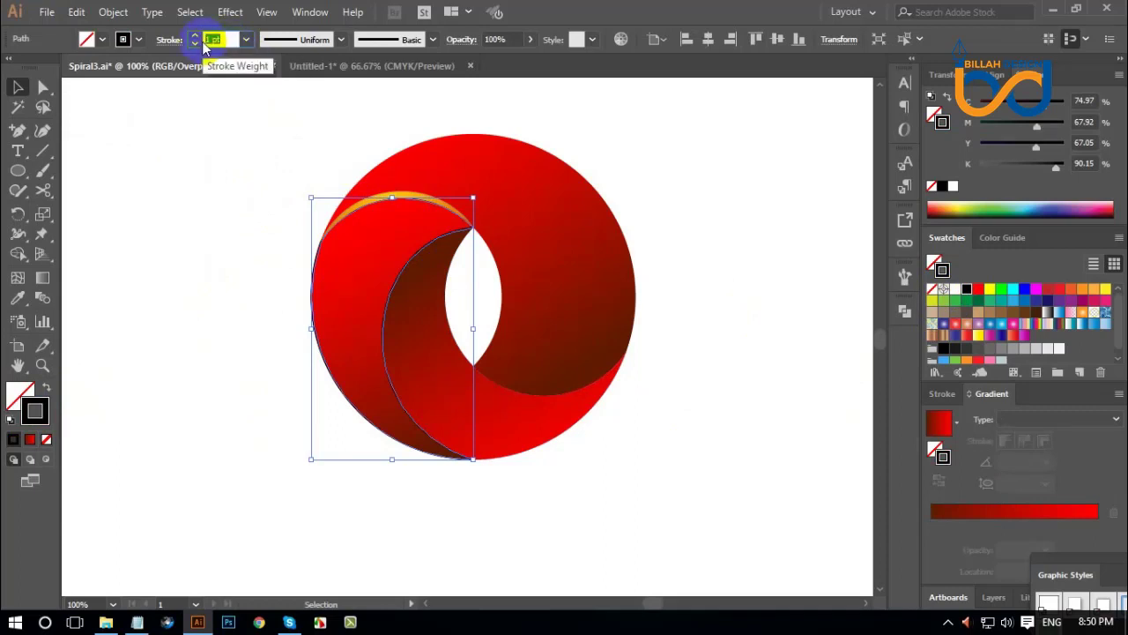
type("16")
key("Return")
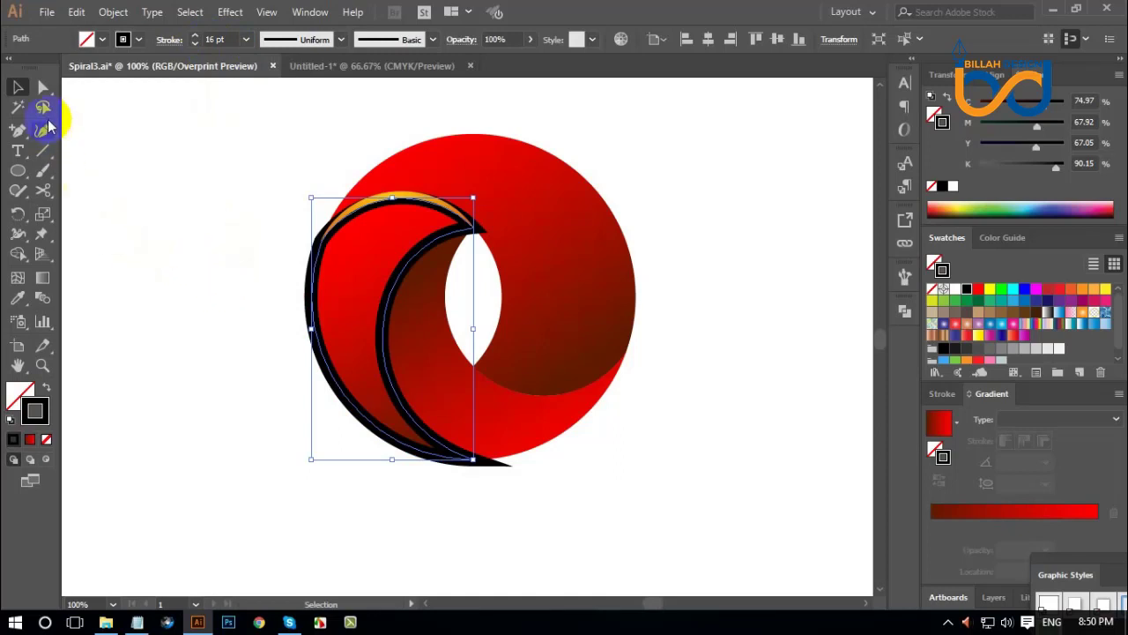
- Cut the outlined duplicate at the upper and lower ends of its inner curve and delete the rest of the outline
left_click(50, 195)
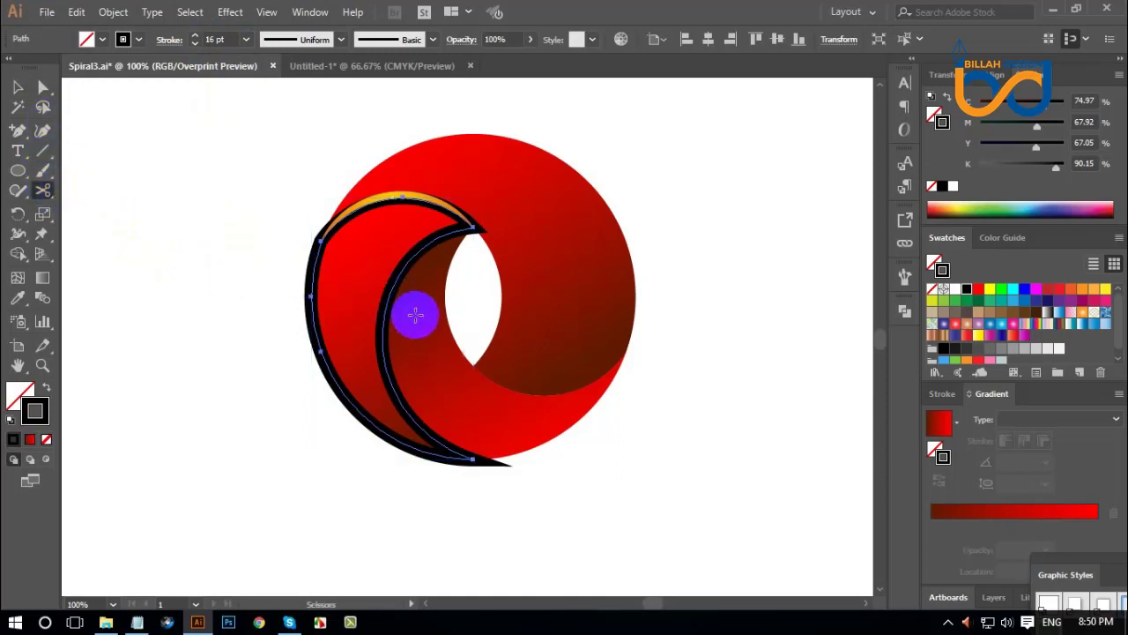
left_click(473, 227)
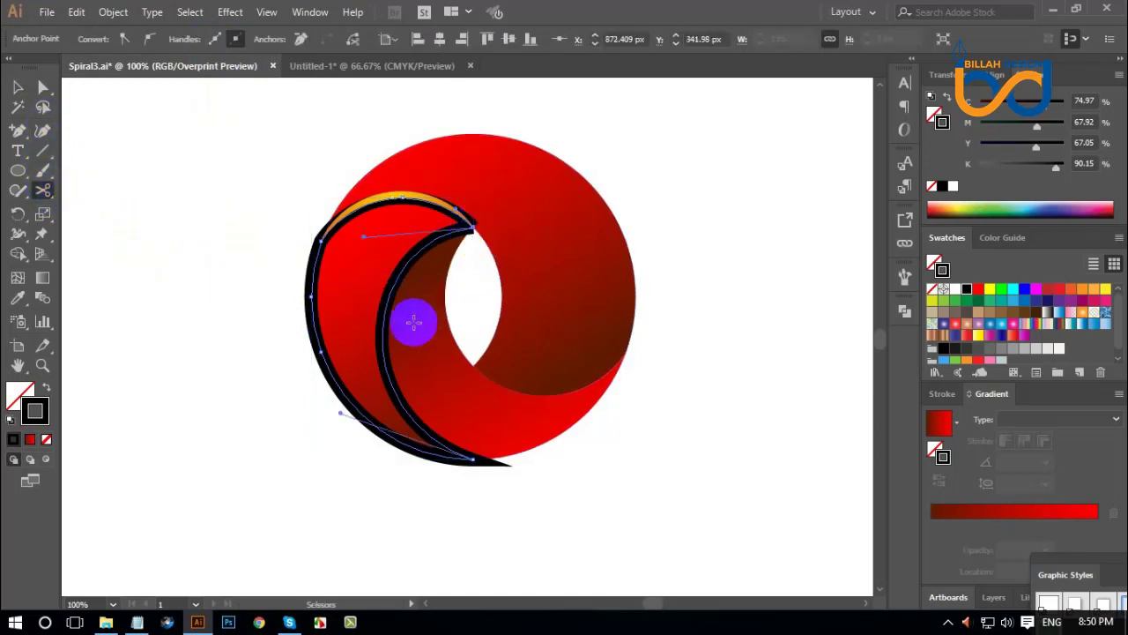
left_click(400, 401)
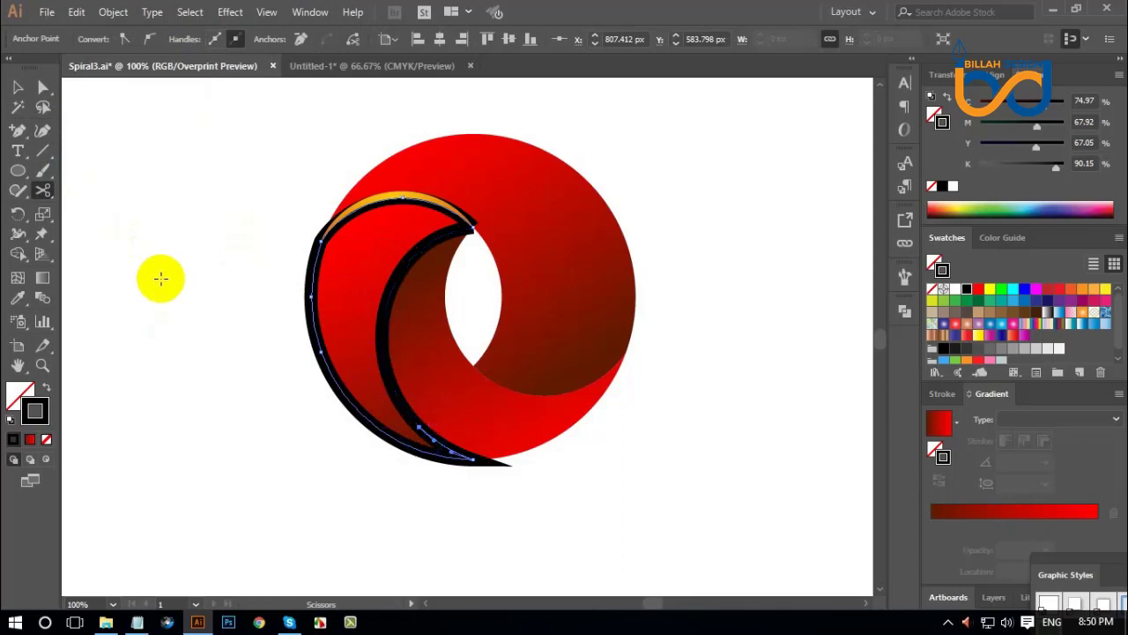
left_click(382, 428)
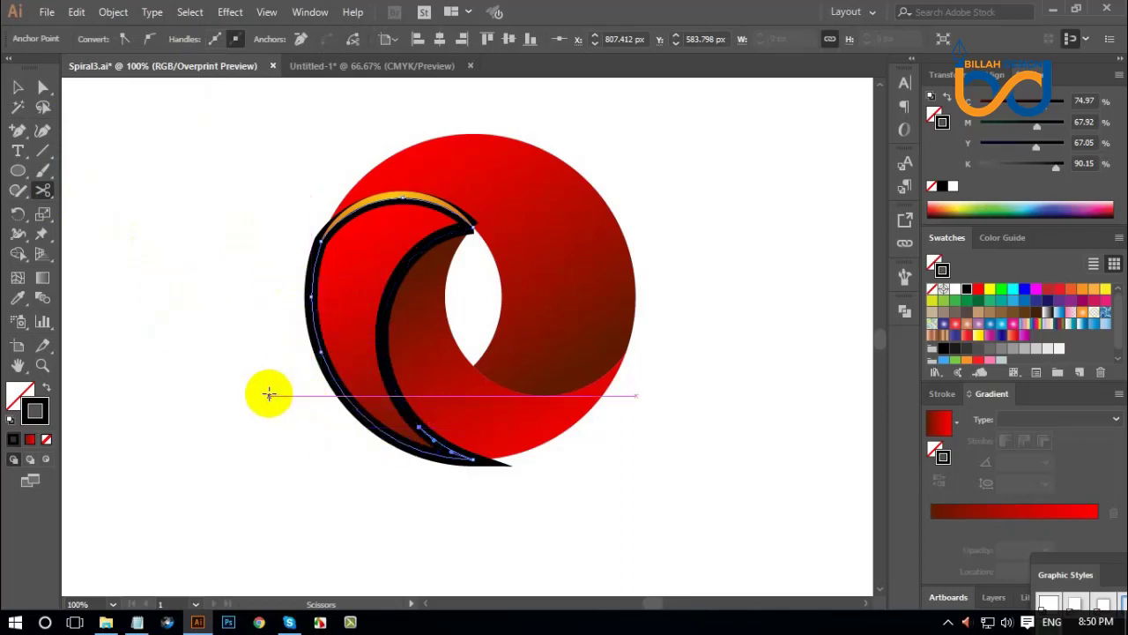
key("Delete")
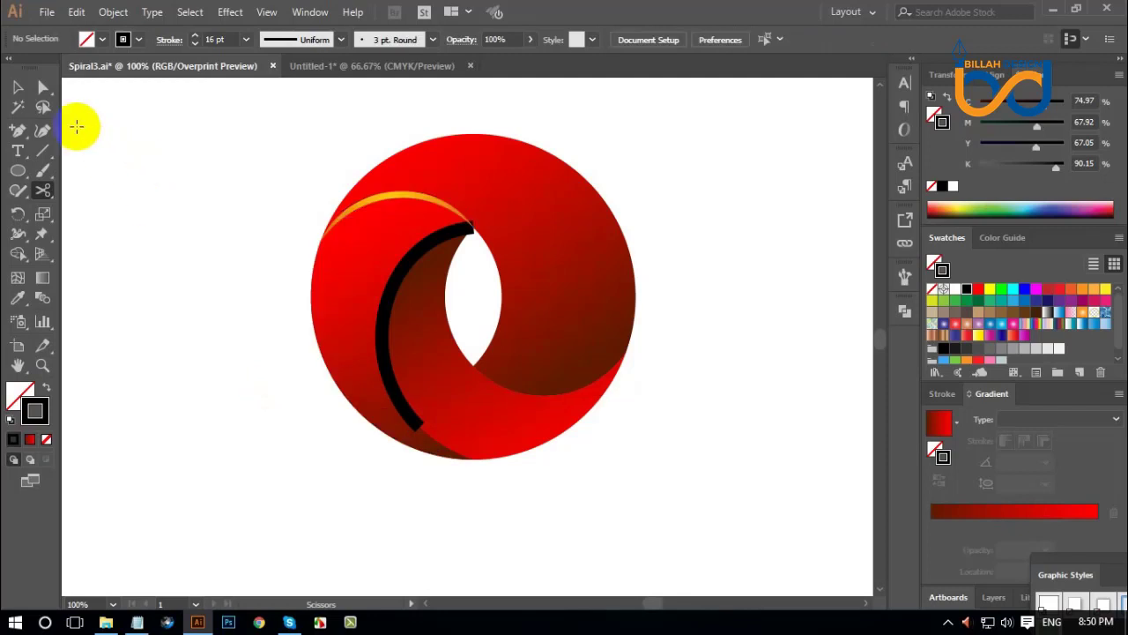
- Apply the triangular tapered width profile to the black inner curve and deselect it
left_click(17, 87)
left_click(388, 313)
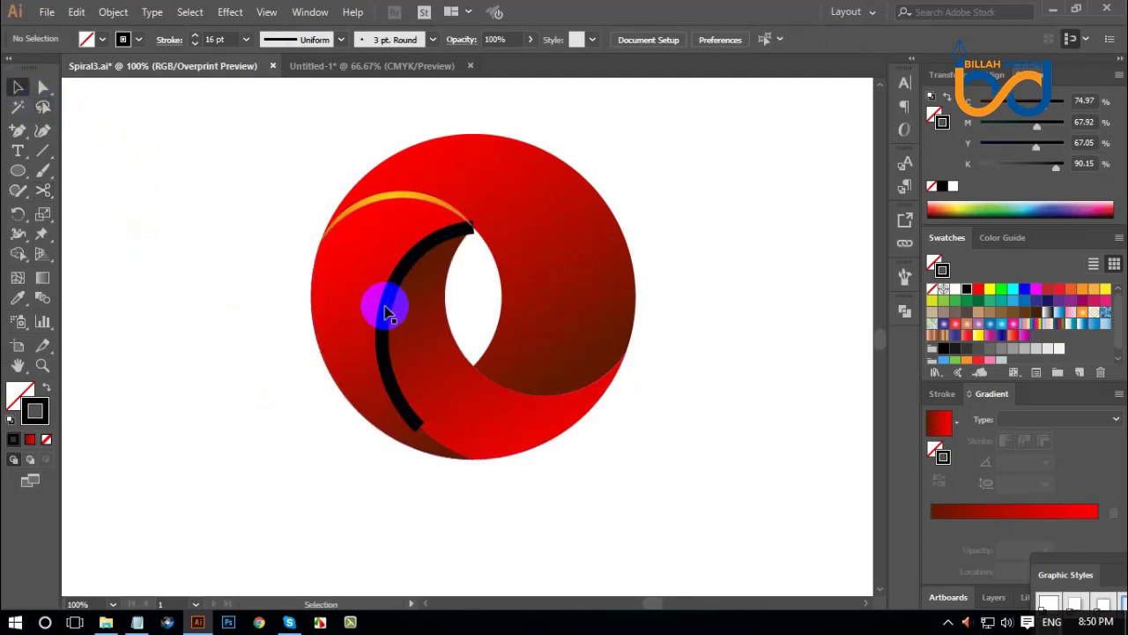
left_click(387, 312)
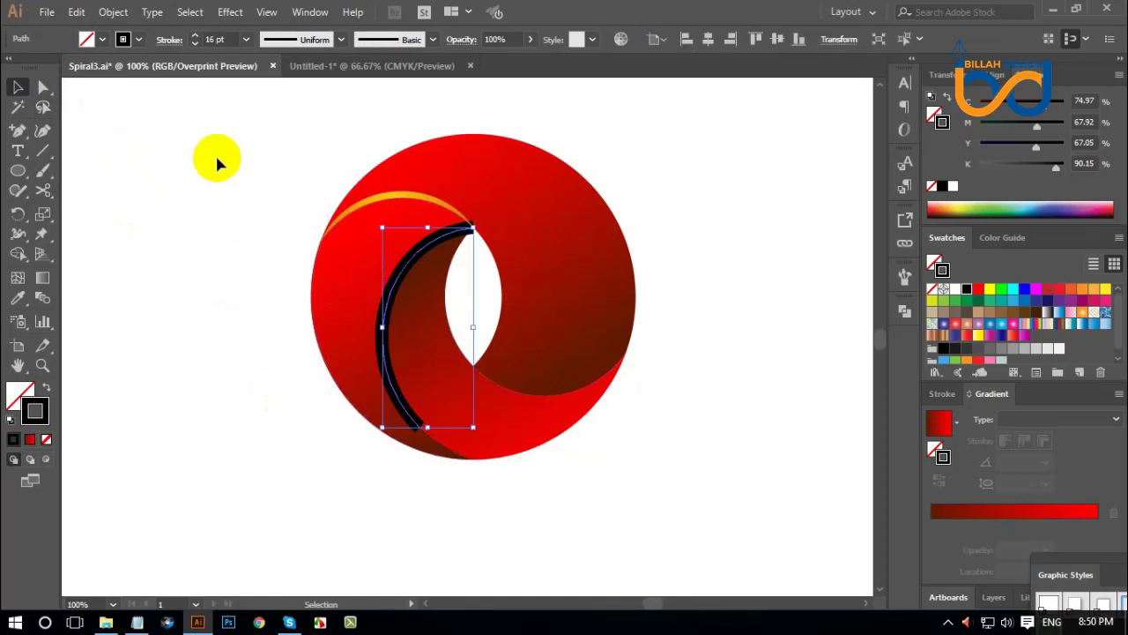
left_click(315, 50)
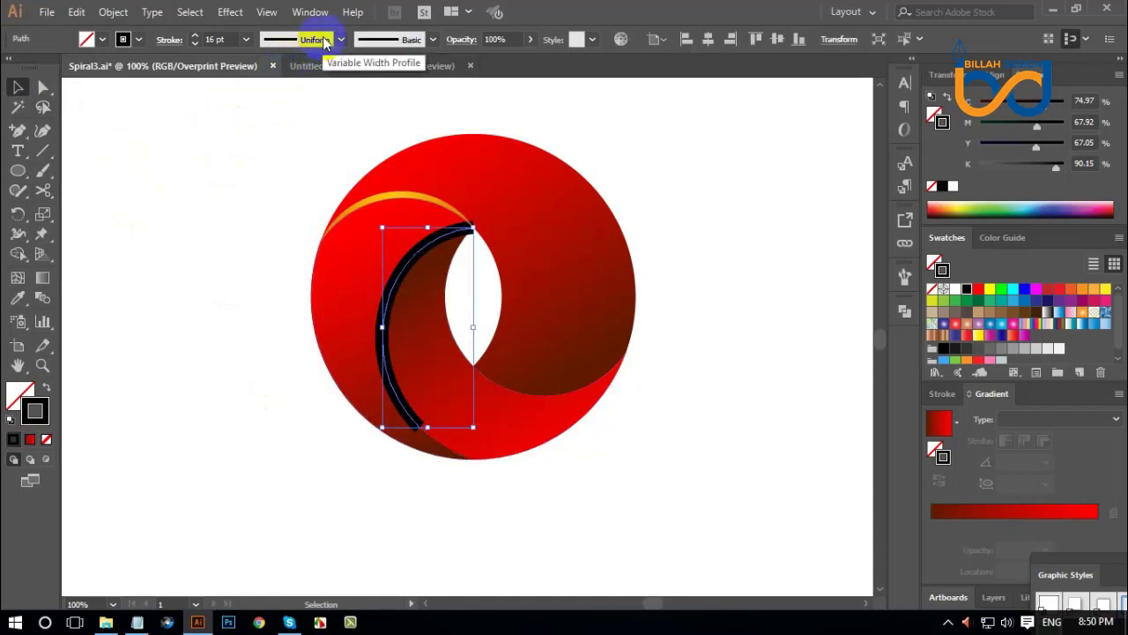
left_click(324, 46)
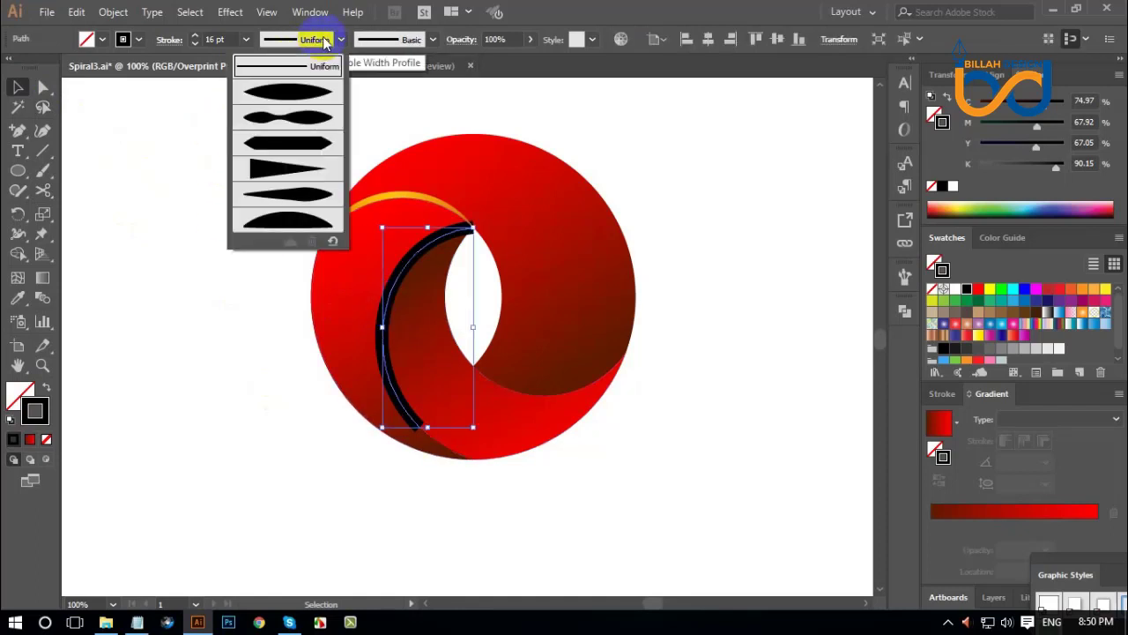
left_click(276, 168)
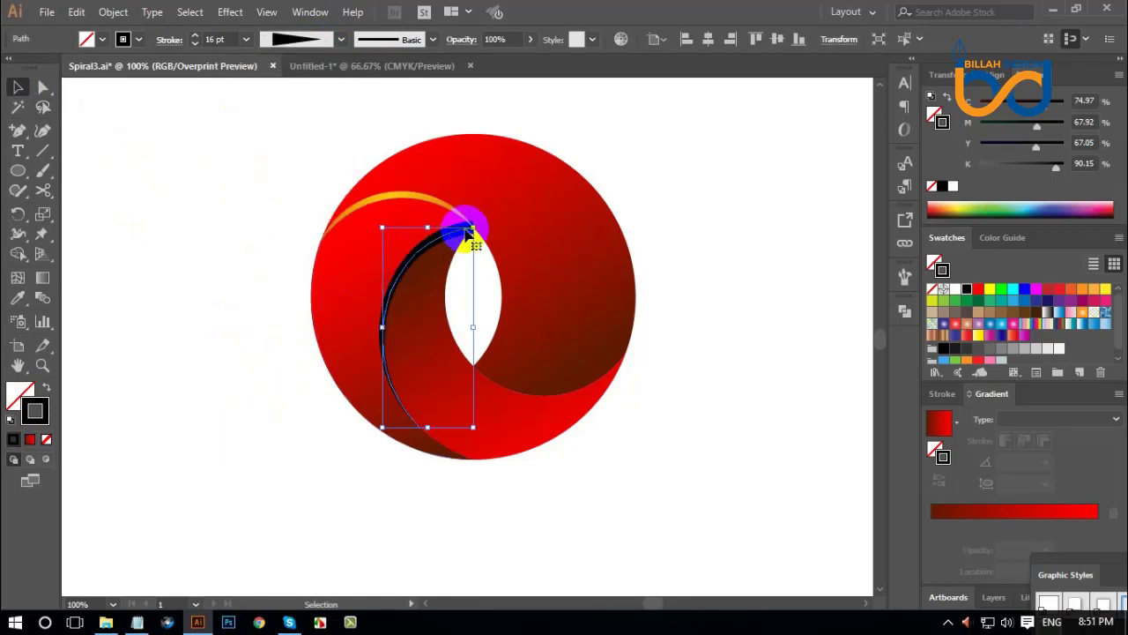
left_click(539, 485)
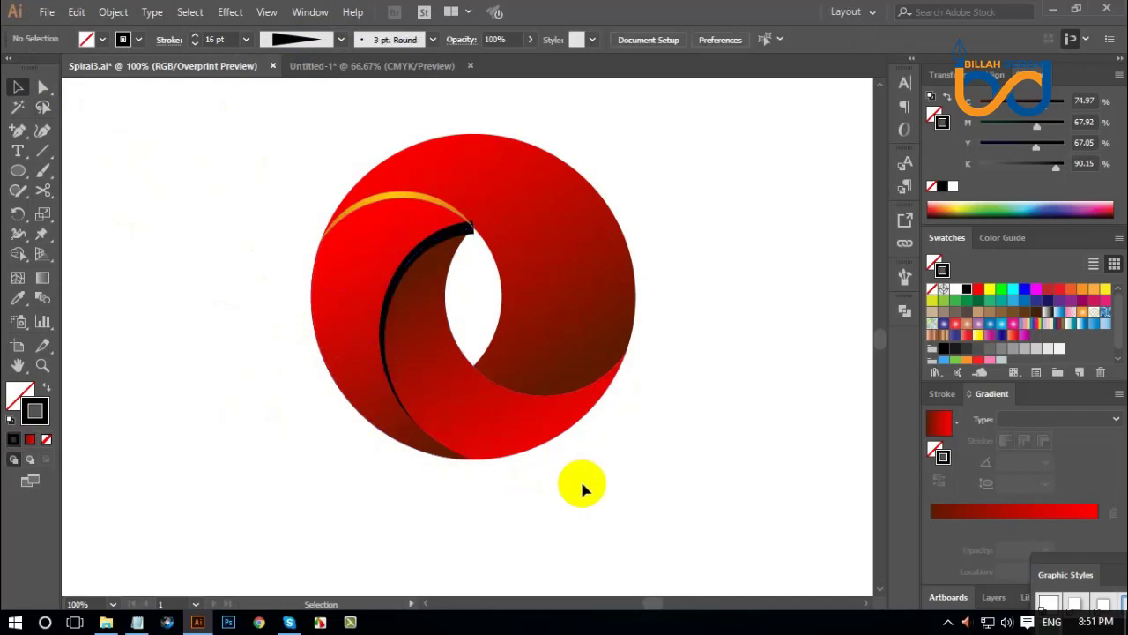
- Increase the tapered curve's stroke weight to 19 pt and expand its appearance into a filled shape
key("ctrl+plus")
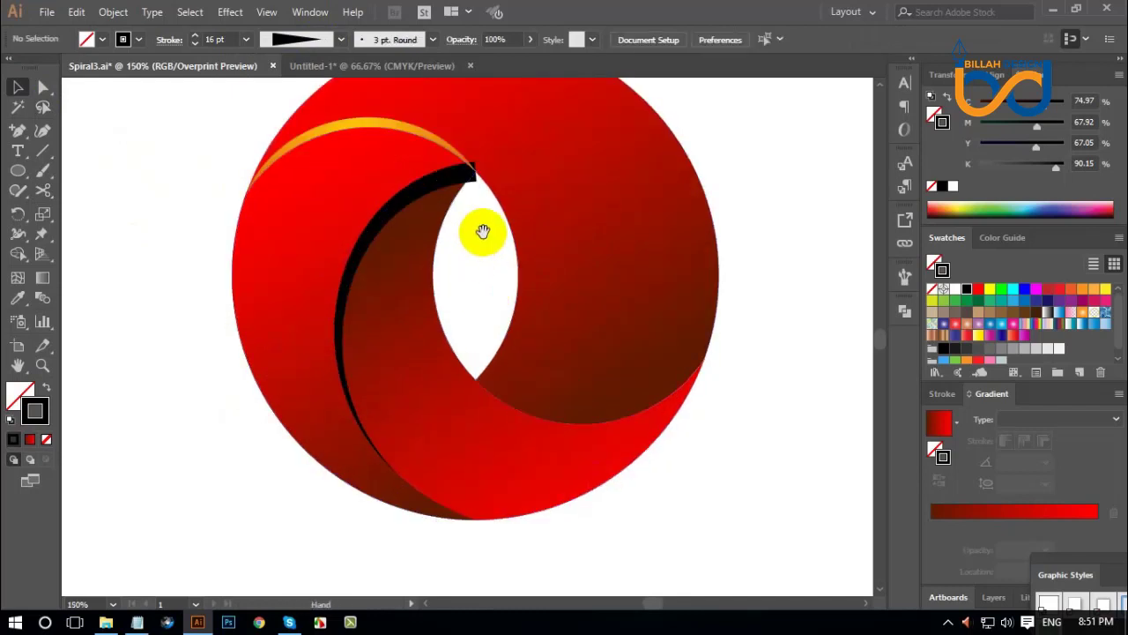
left_click_drag(479, 232, 506, 272)
left_click(451, 237)
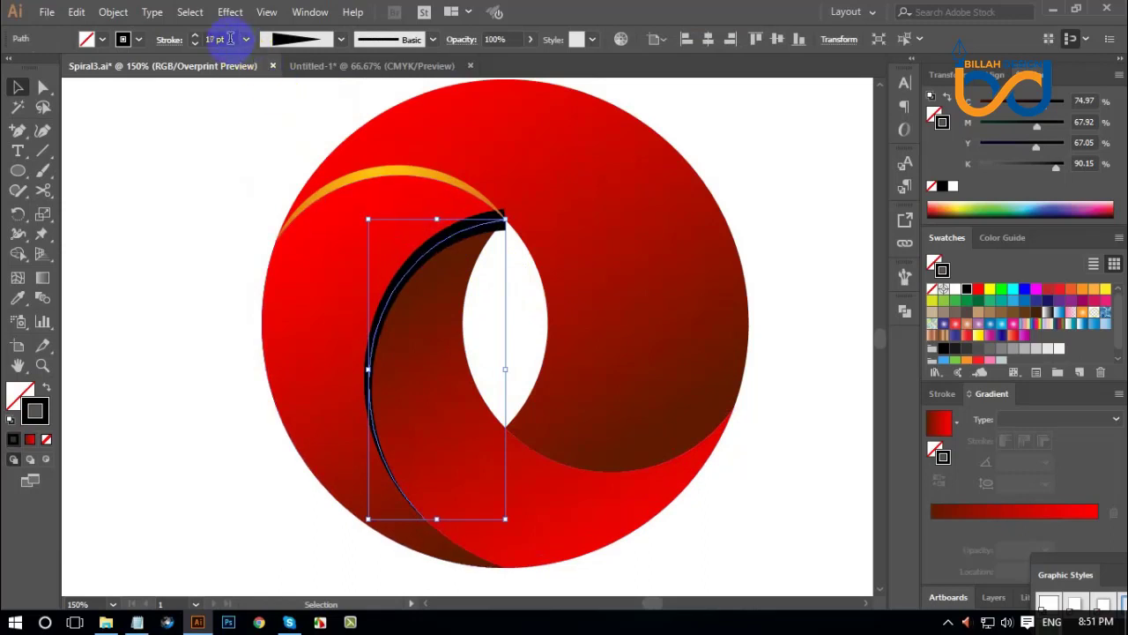
key("Up")
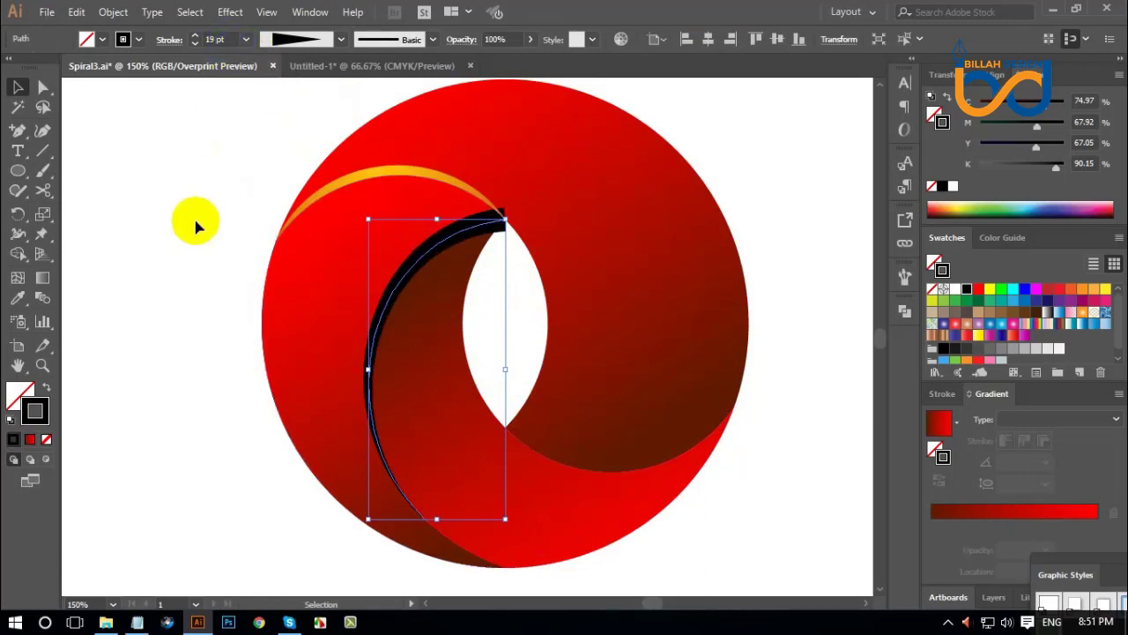
left_click(115, 12)
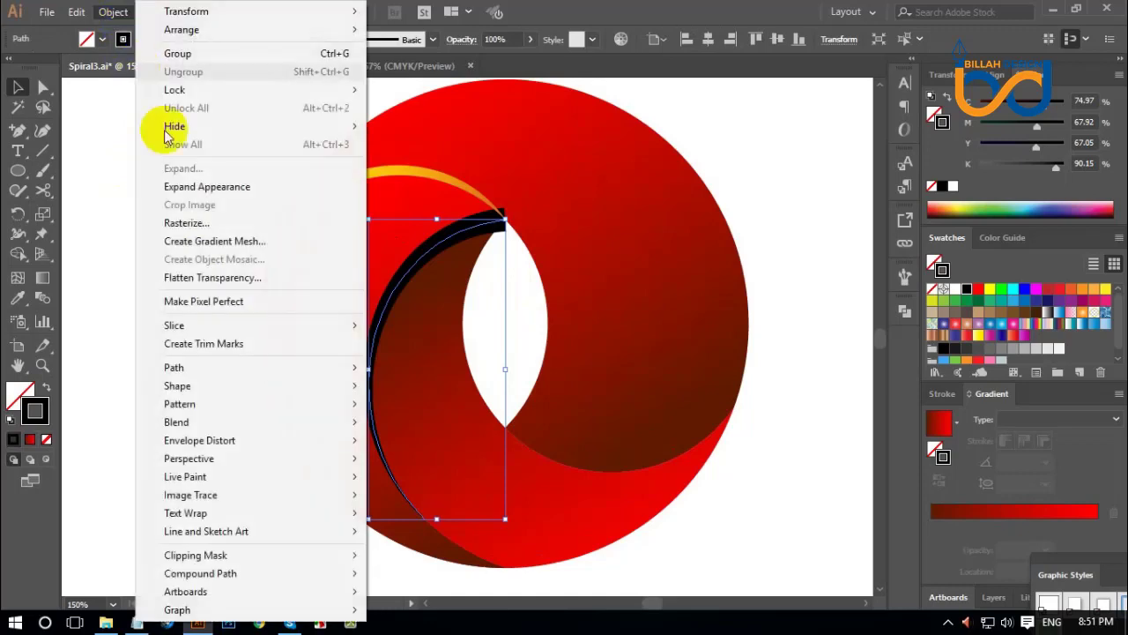
left_click(211, 187)
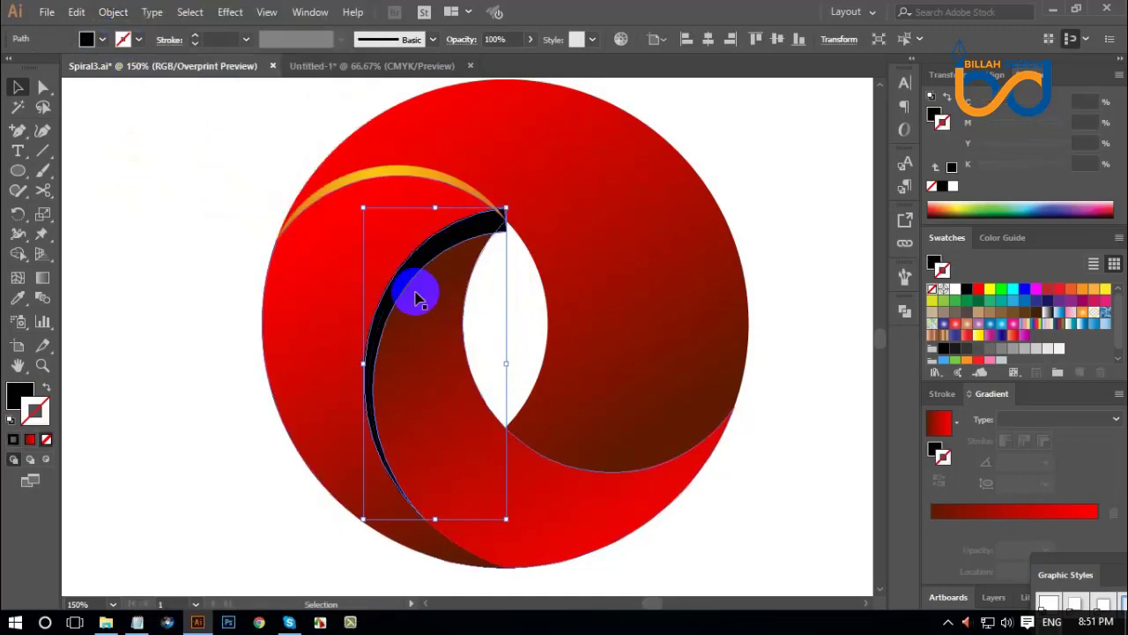
- Remove the parts of the black tapered shape outside the front left piece's inner edge with the Shape Builder tool
left_click(320, 291, "shift")
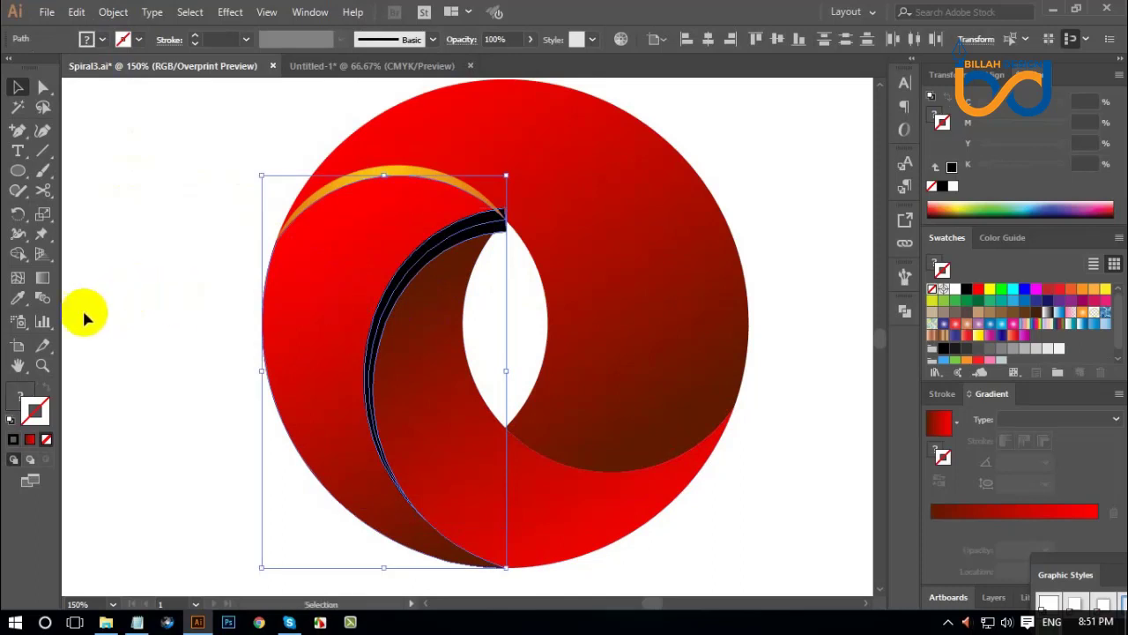
left_click(18, 254)
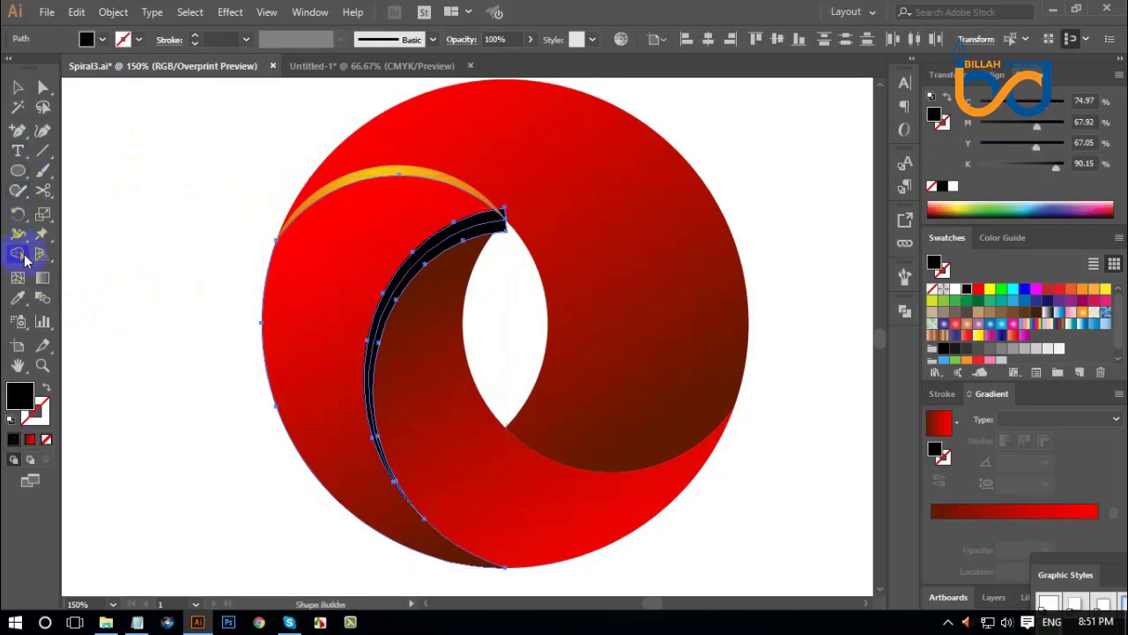
key("ctrl+plus")
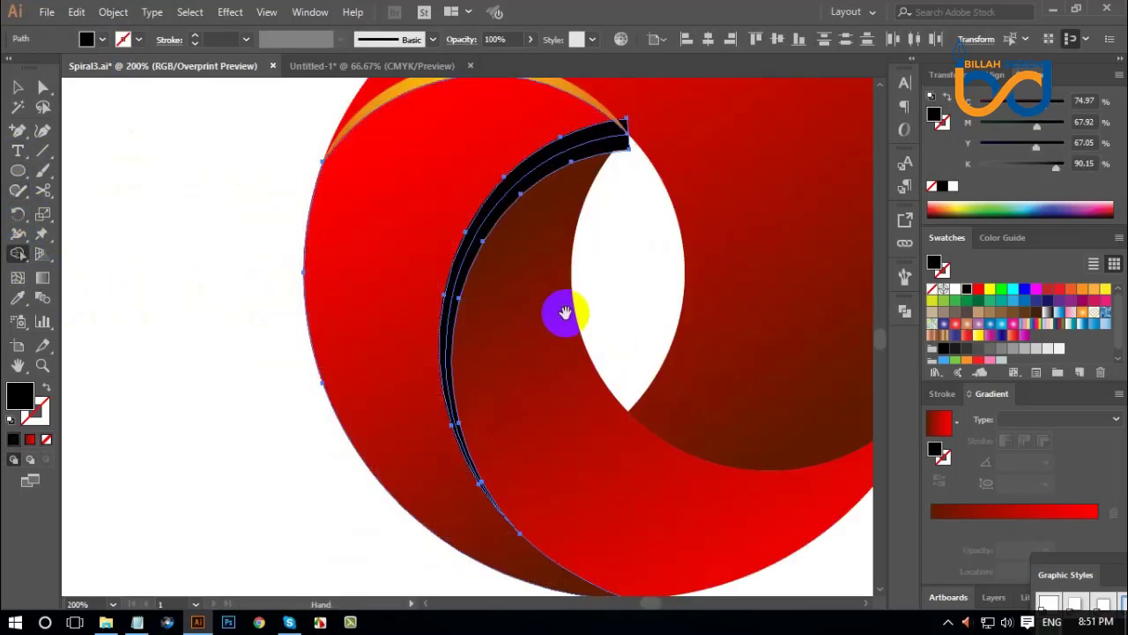
left_click_drag(566, 310, 510, 374)
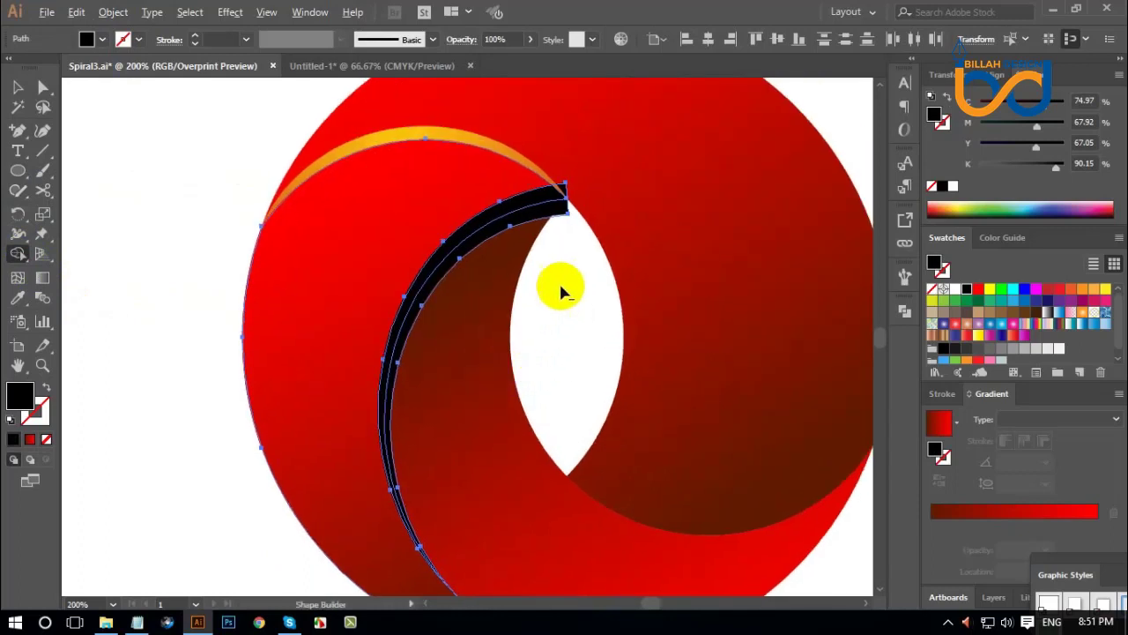
left_click(555, 198)
left_click(568, 201)
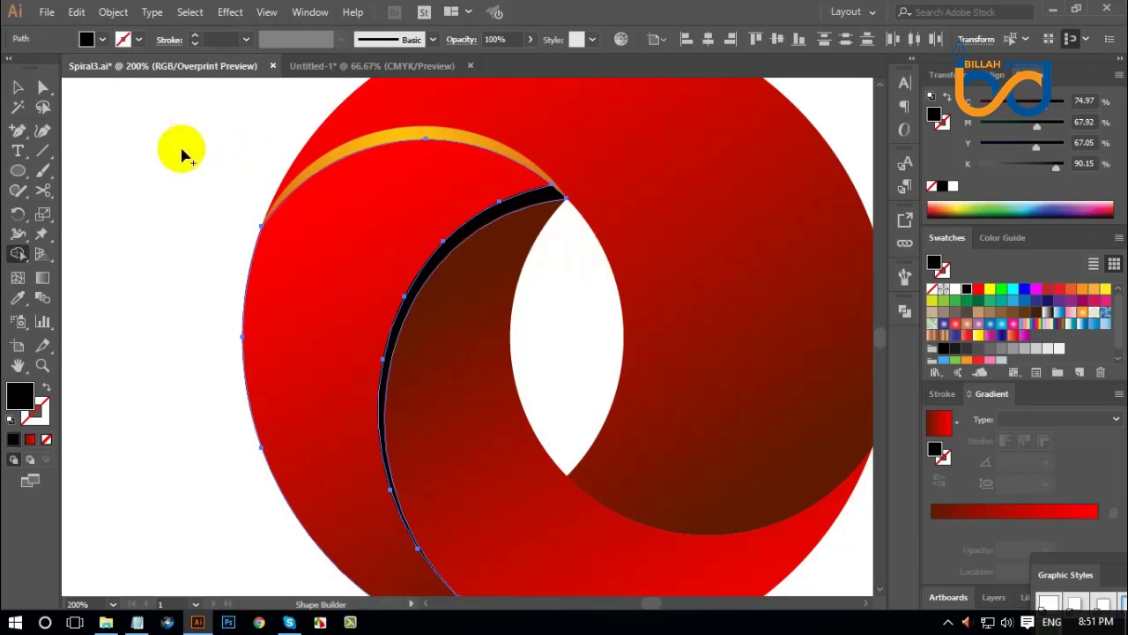
- Copy the upper highlight's orange-yellow radial gradient onto the black tapered sliver with the Eyedropper and deselect it
left_click(18, 87)
left_click(132, 246)
left_click(421, 277)
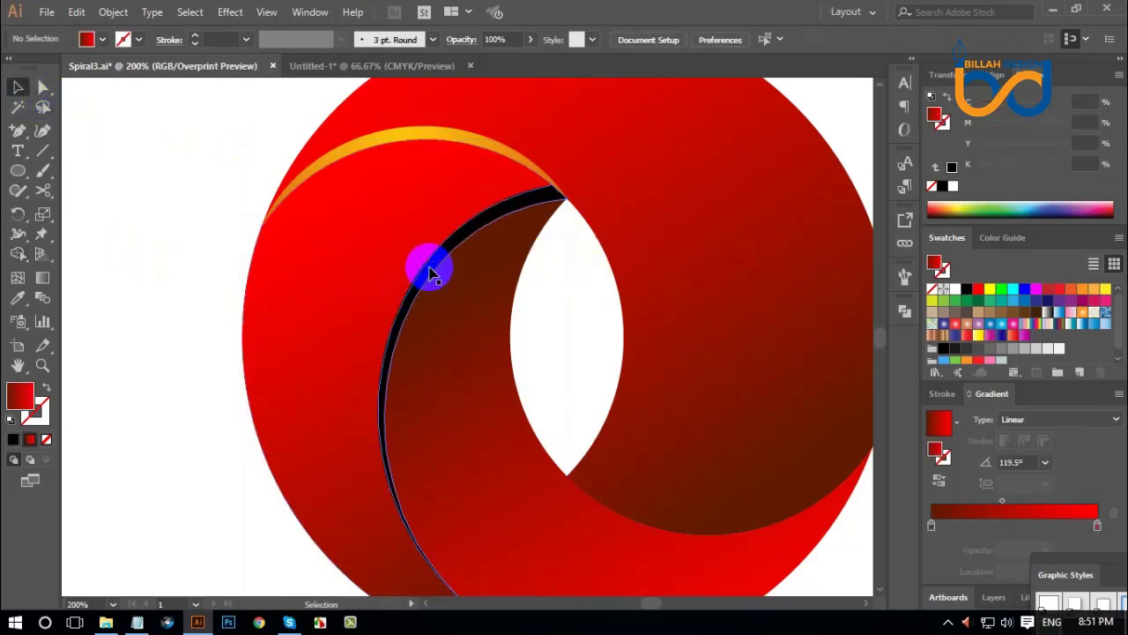
left_click(18, 296)
left_click(401, 148)
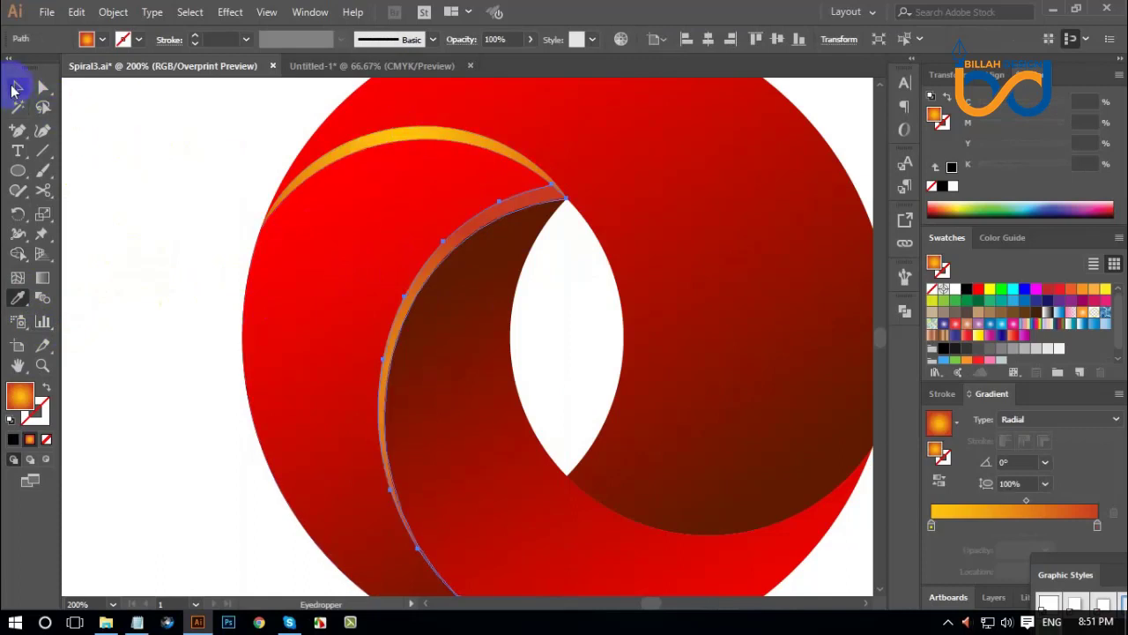
left_click(13, 88)
left_click(156, 244)
- Reposition and enlarge the lower golden highlight's radial gradient so its yellow centre sits on the inner curve, and deselect the highlight
key("ctrl+1")
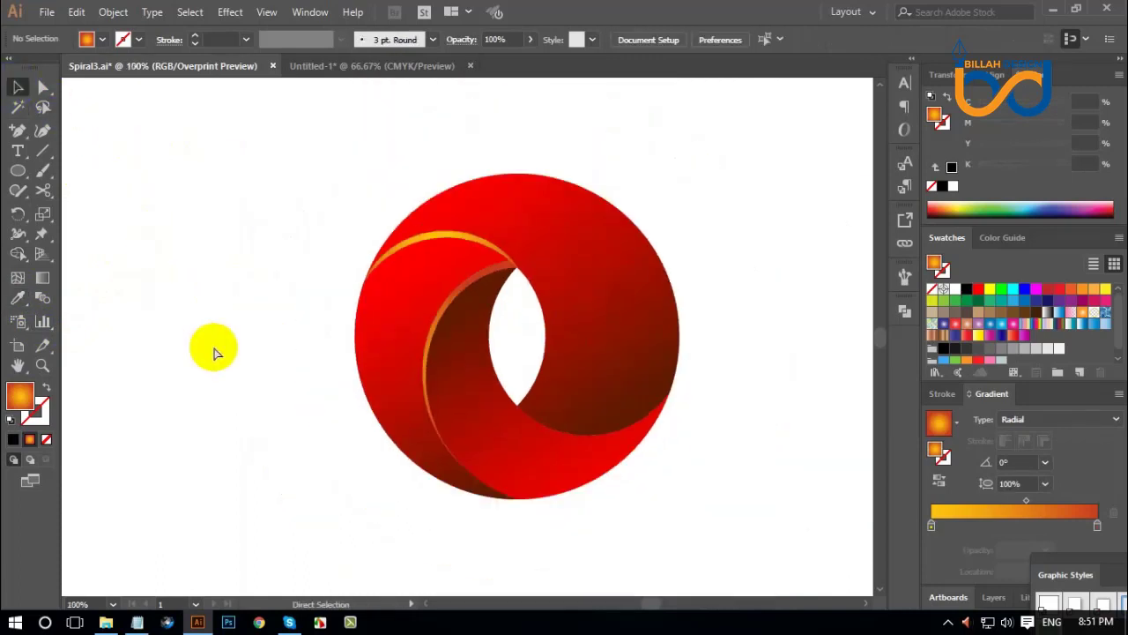
key("ctrl+minus")
left_click(453, 342)
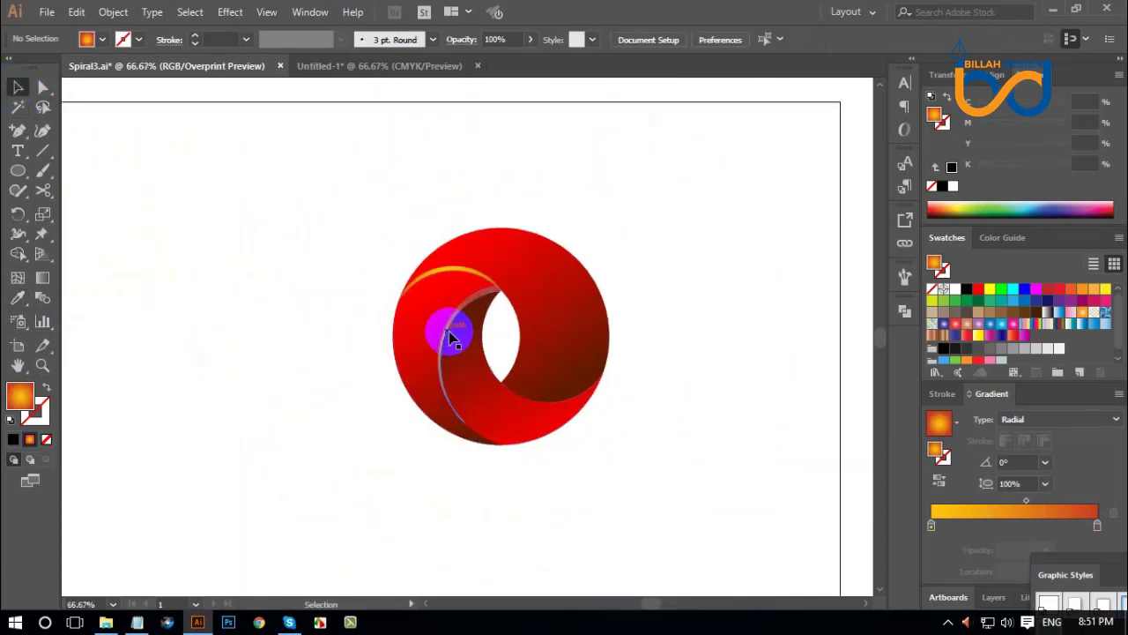
left_click(45, 278)
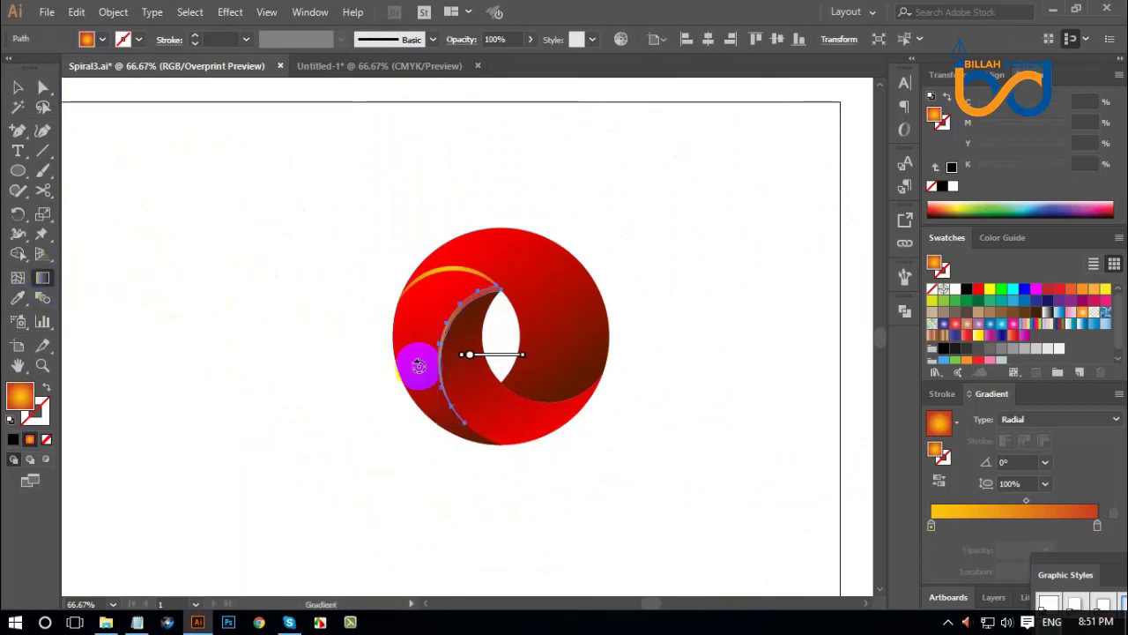
mouse_move(473, 360)
left_mouse_down()
mouse_move(451, 346)
mouse_move(559, 345)
left_mouse_up()
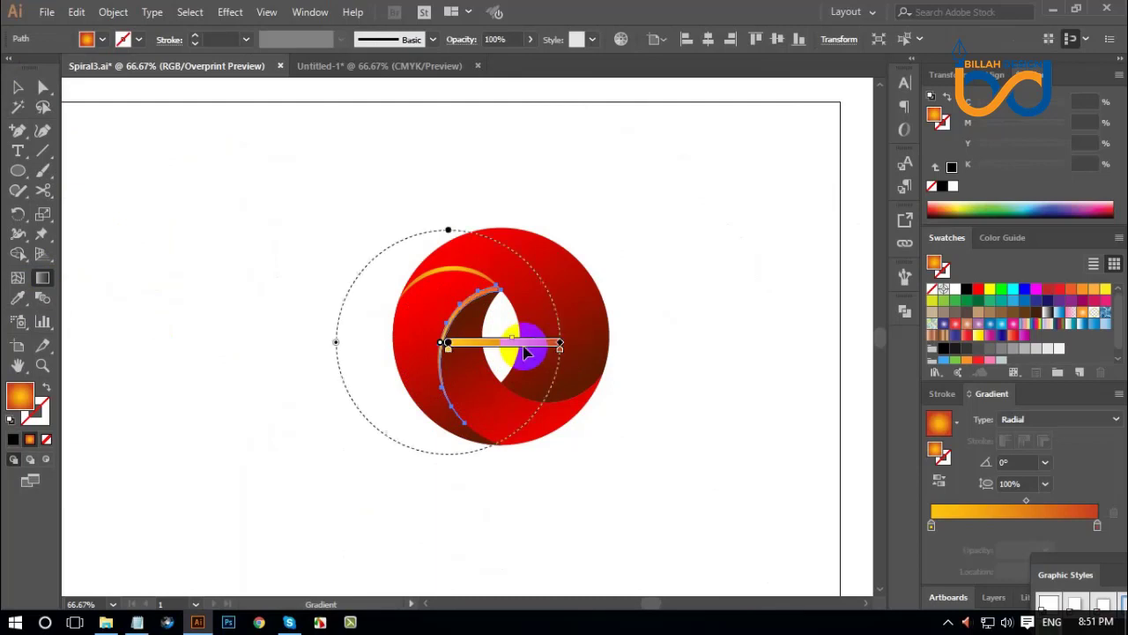
left_click_drag(469, 342, 468, 342)
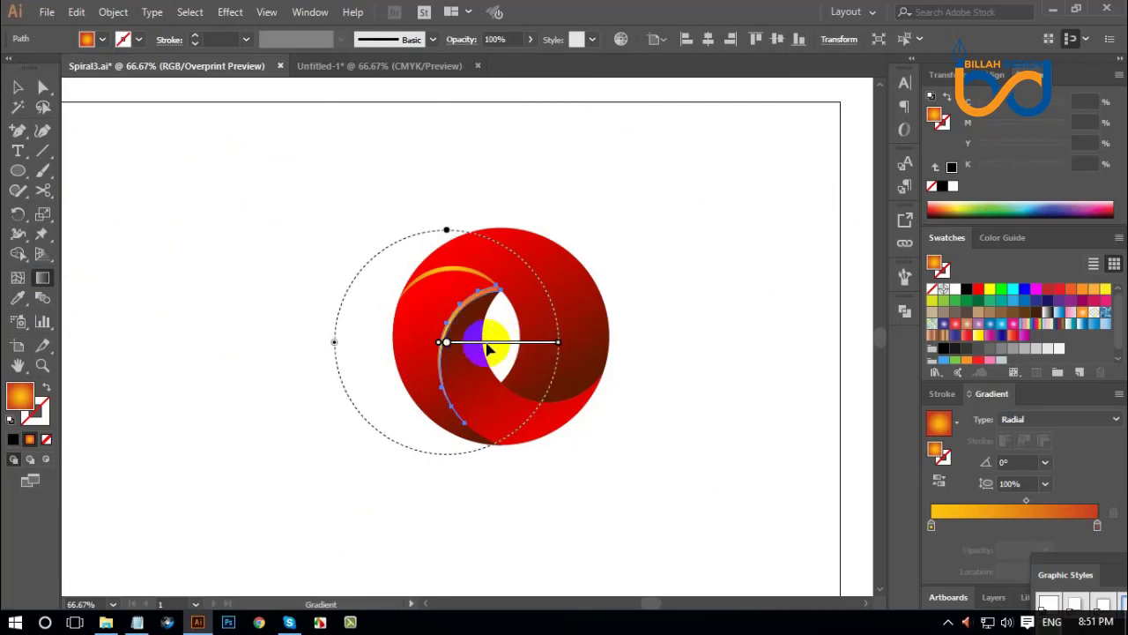
left_click_drag(561, 345, 585, 343)
left_click(18, 87)
left_click(300, 458)
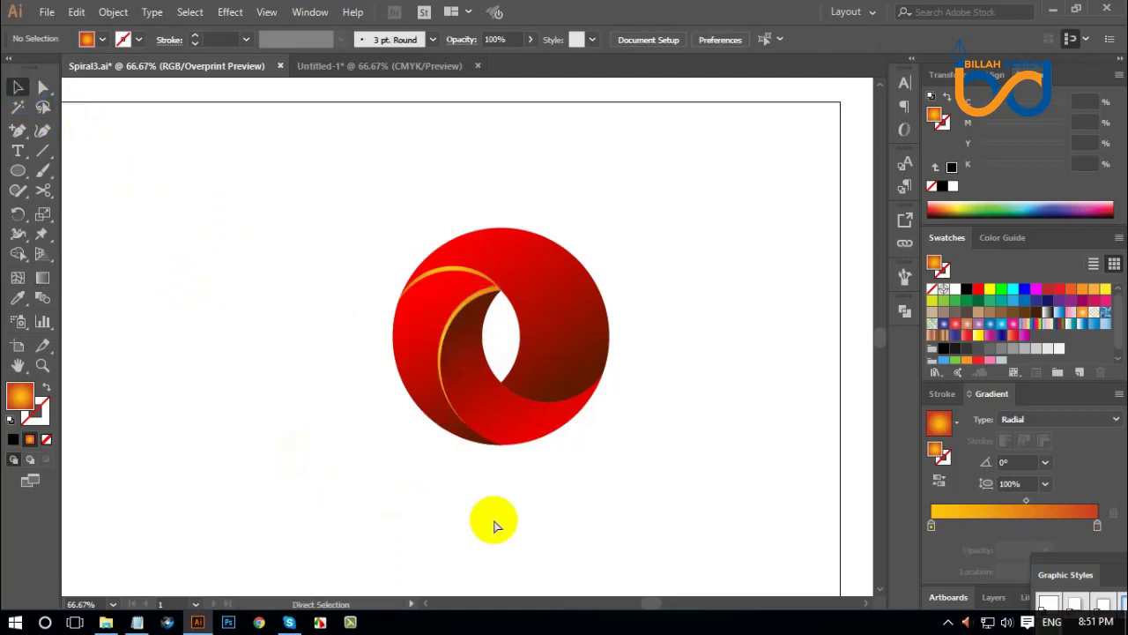
- Examine the ring and its two golden highlights at smaller and larger magnifications
key("ctrl+minus")
key("ctrl+minus")
key("ctrl+minus")
key("ctrl+plus")
key("ctrl+plus")
key("ctrl+plus")
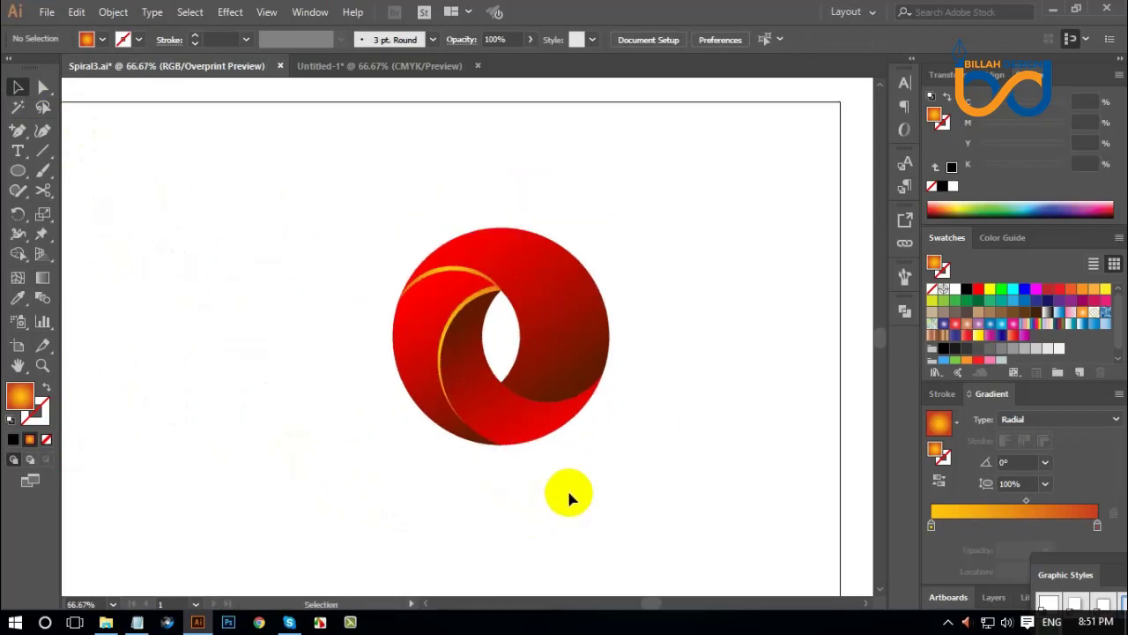
left_click_drag(580, 471, 597, 466)
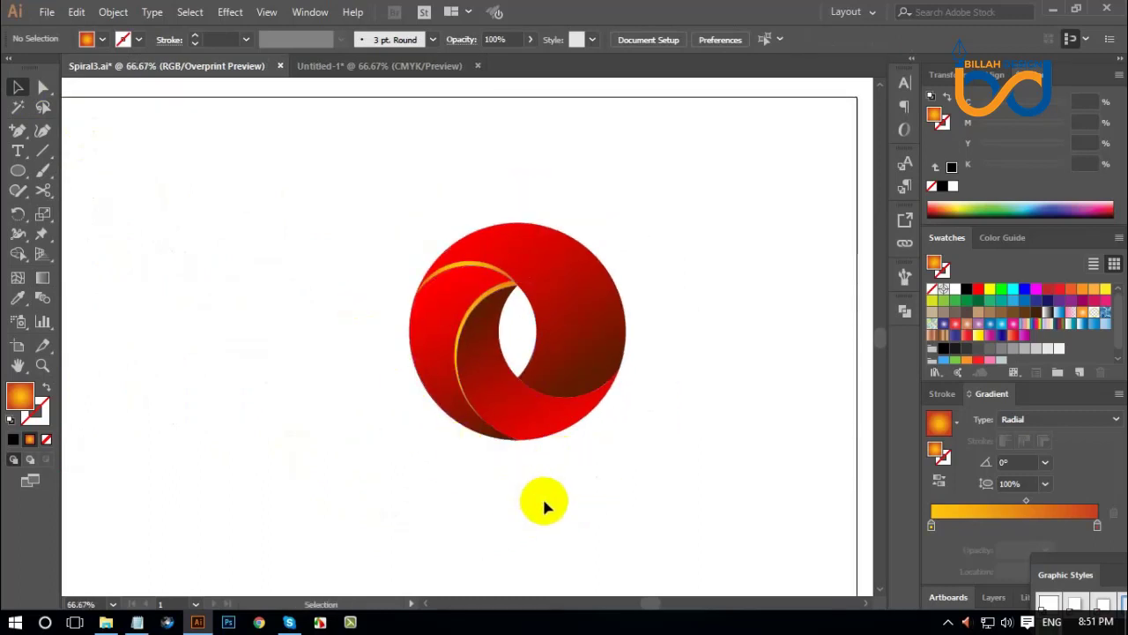
key("ctrl+plus")
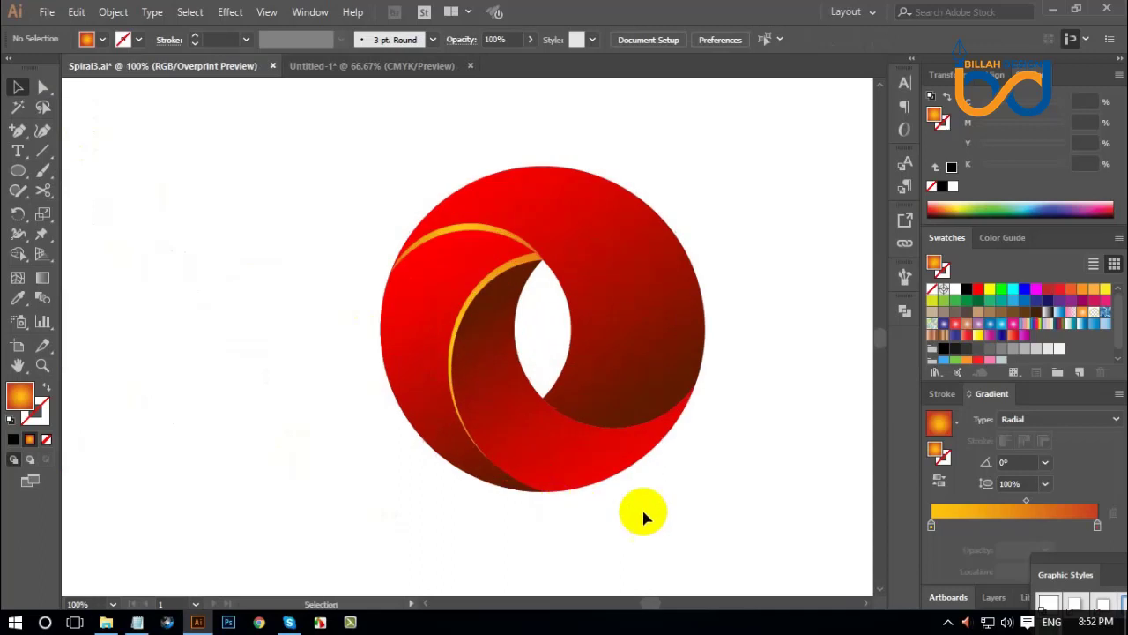
left_click_drag(706, 485, 690, 488)
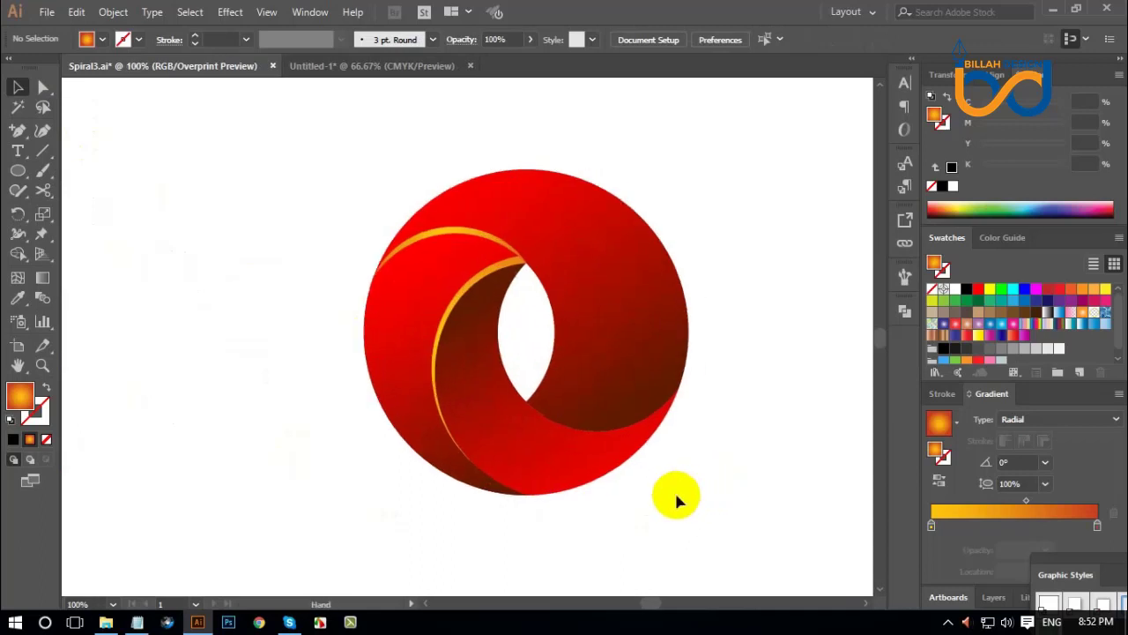
- Select the front red pieces together with both golden highlights and group them
left_click(463, 236)
left_click_drag(330, 353, 513, 394)
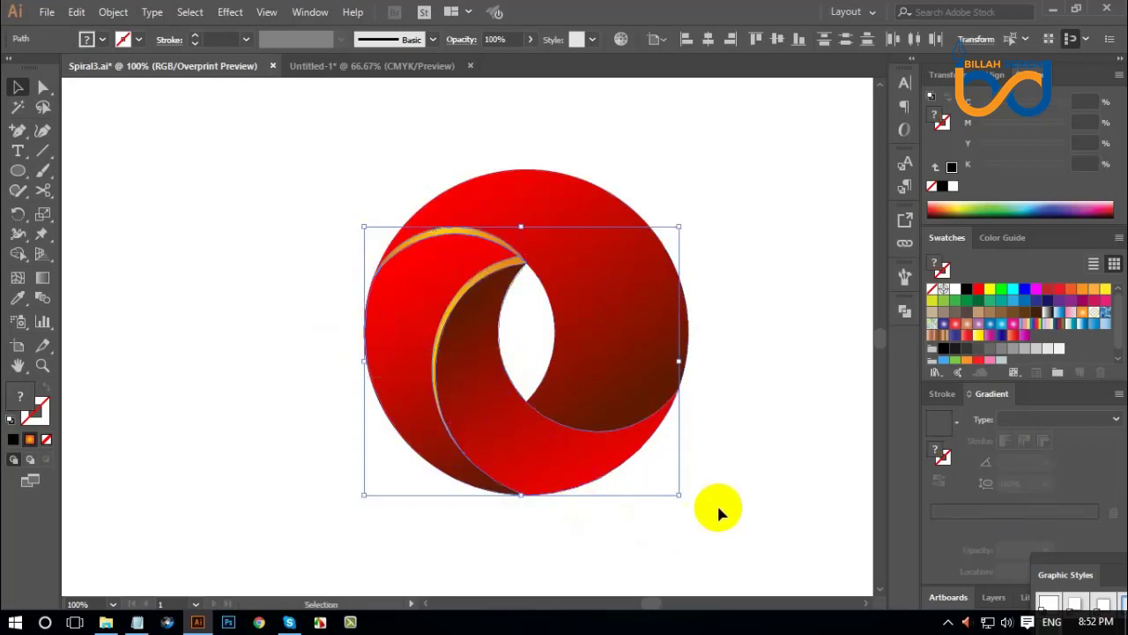
key("a")
key("v")
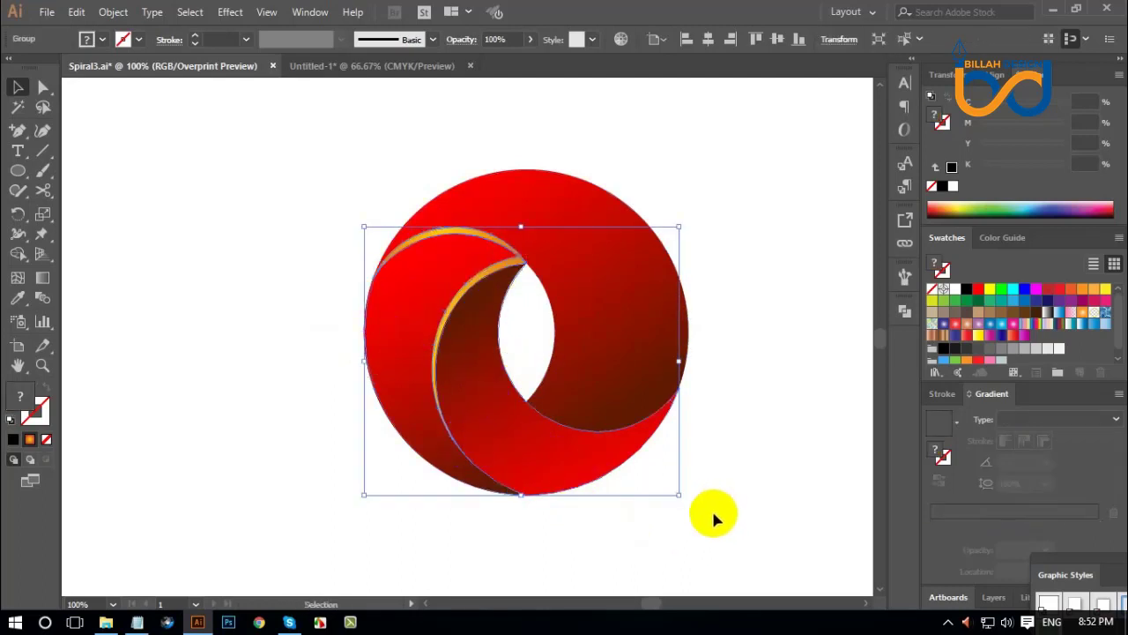
key("ctrl+minus")
left_click(432, 416)
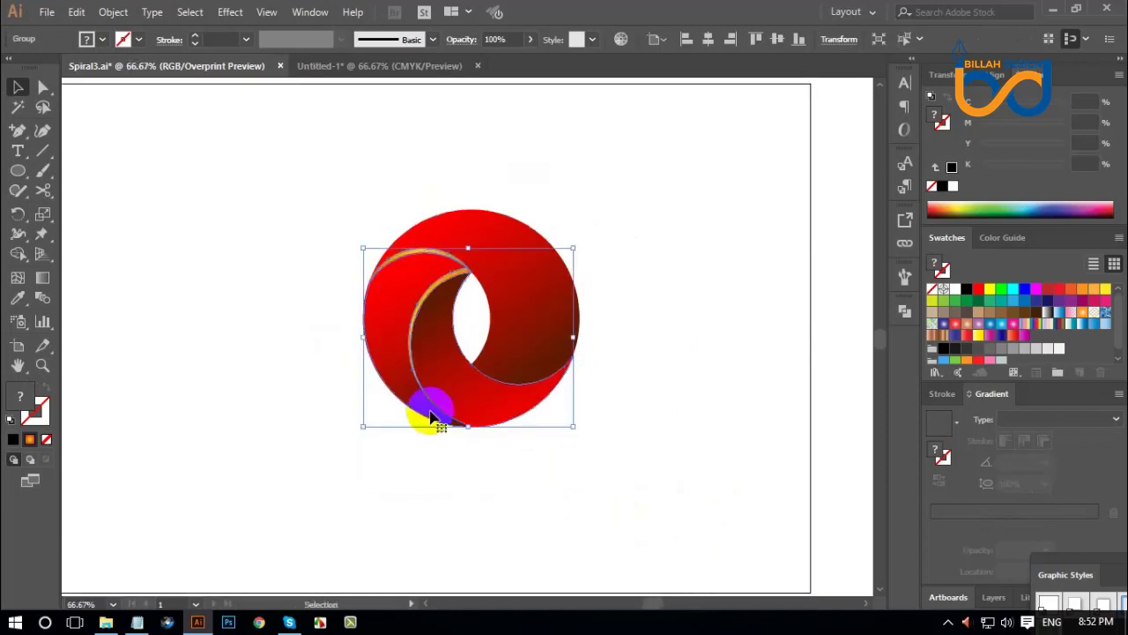
- Paste a copy of the grouped front pieces in front and rotate it 180°
left_click(76, 14)
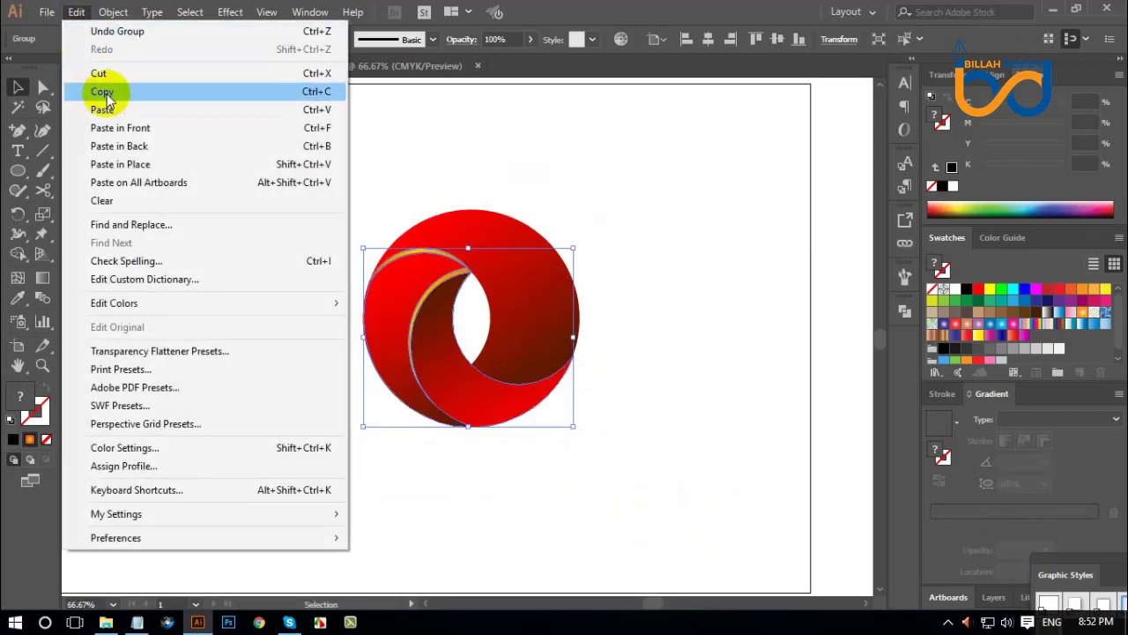
left_click(107, 94)
left_click(77, 13)
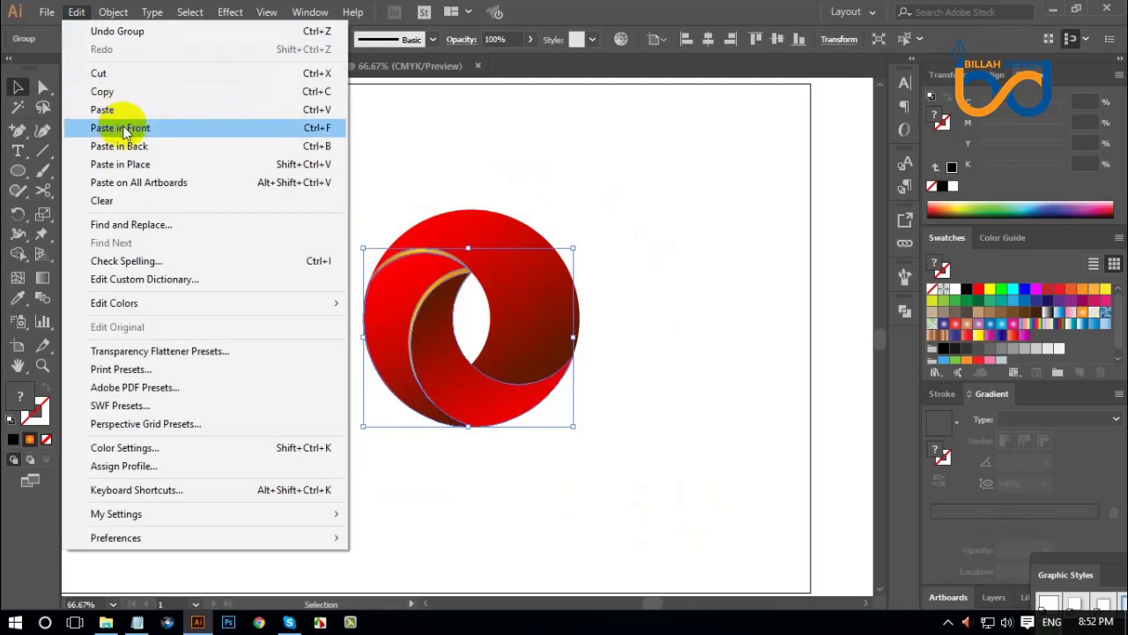
left_click(126, 126)
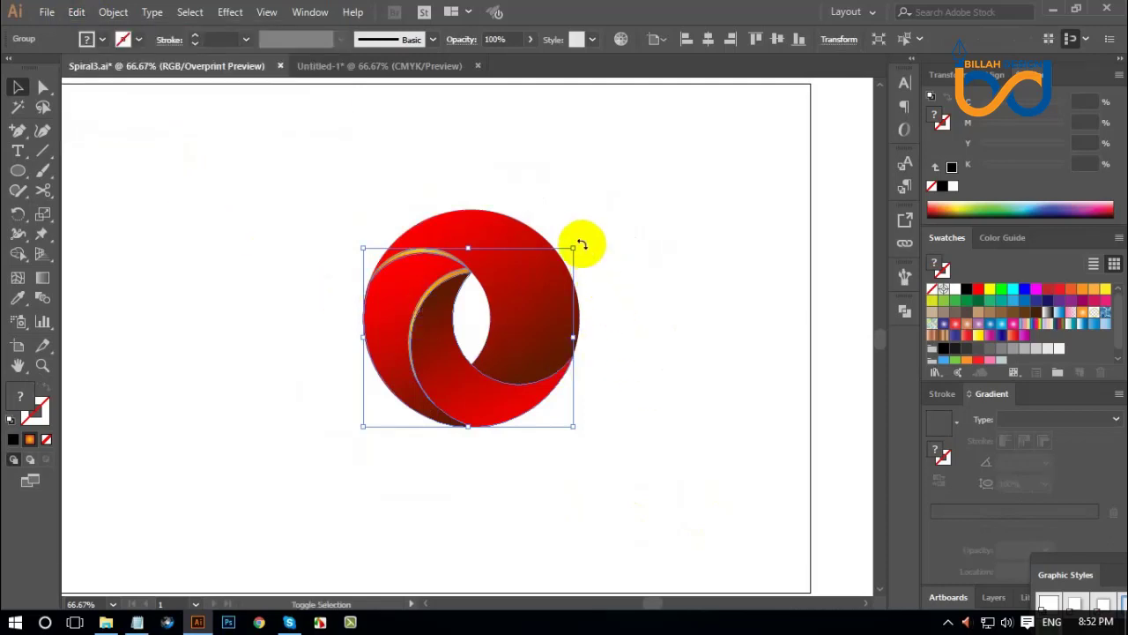
left_click_drag(581, 245, 206, 431)
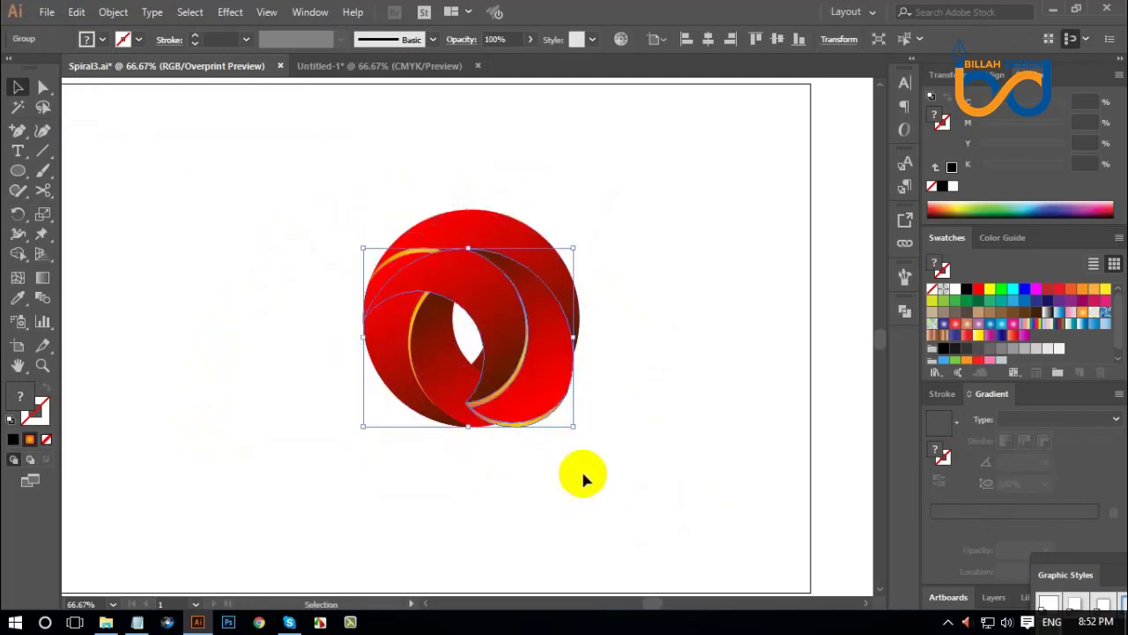
- Align the rotated copy to the top and right edges of the large back crescent as key object, and deselect
left_click(557, 376)
left_click(515, 237, "shift")
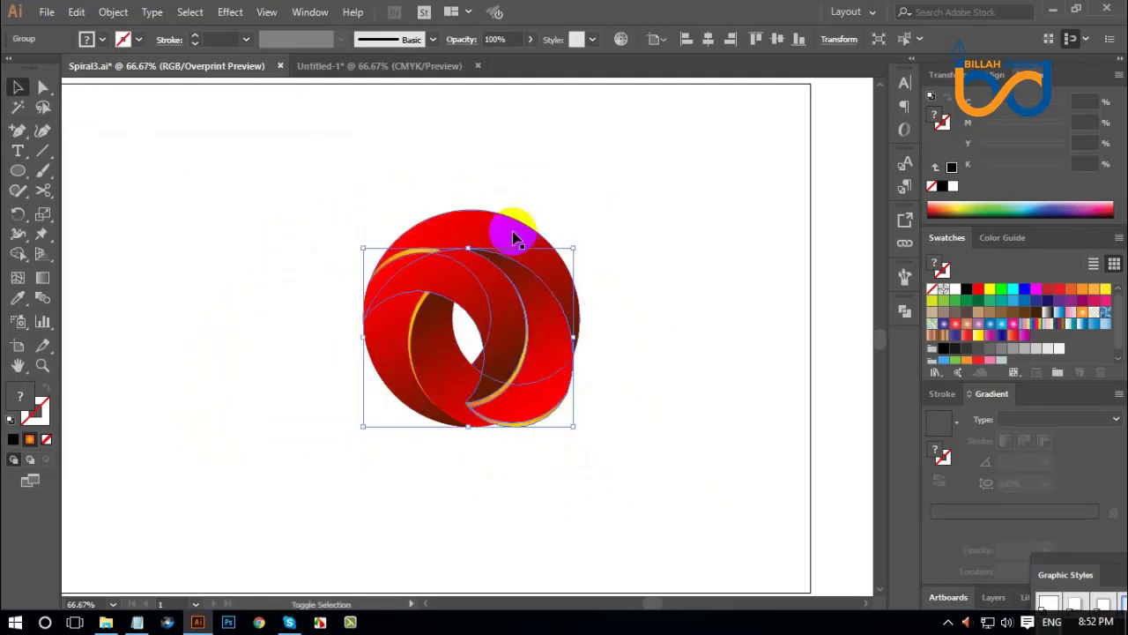
left_click(514, 236, "shift")
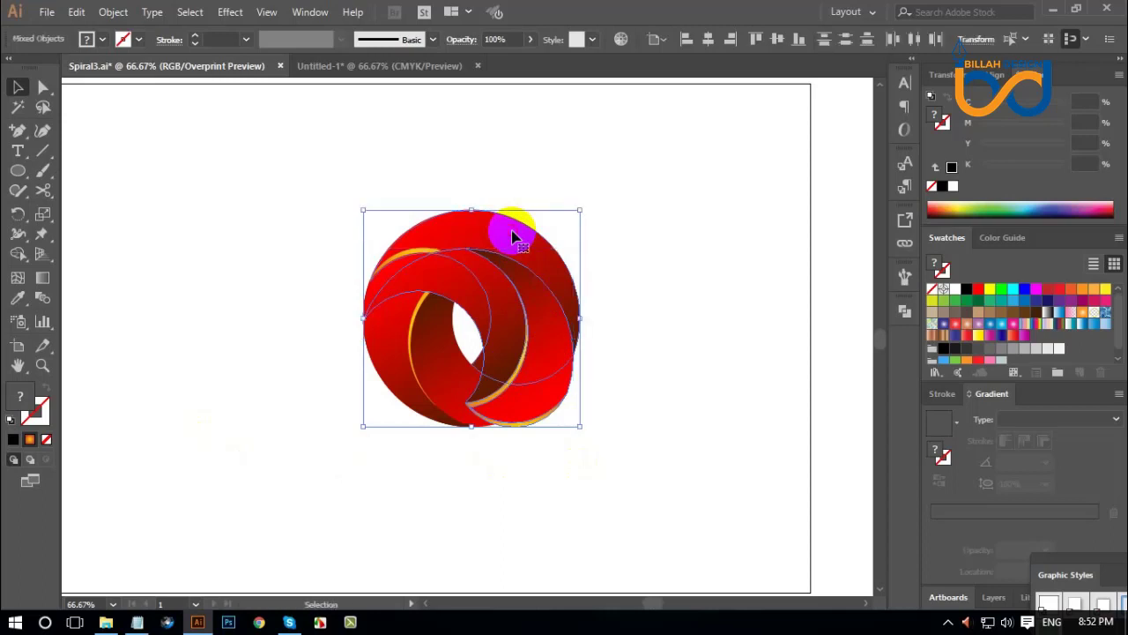
left_click(514, 236)
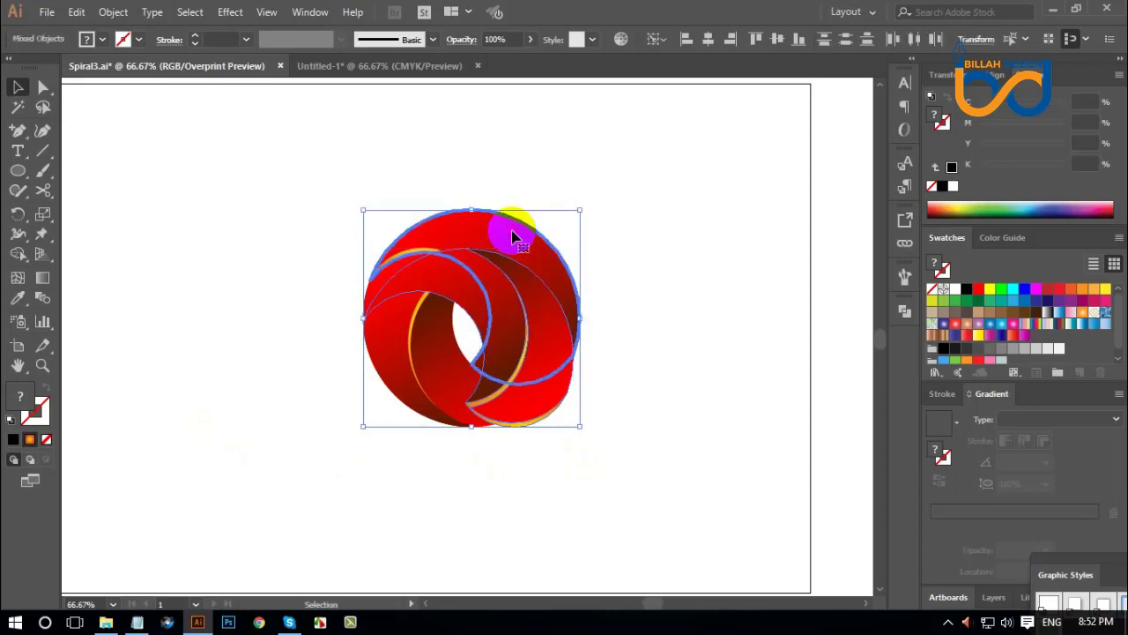
left_click(756, 39)
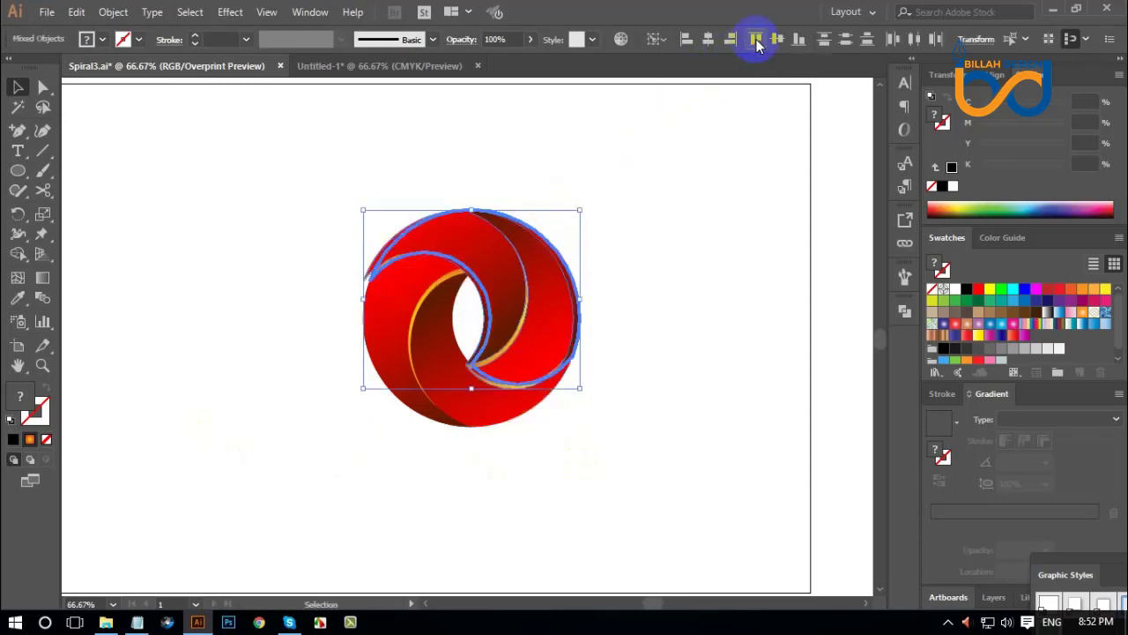
left_click(581, 317)
left_click(737, 39)
left_click(690, 327)
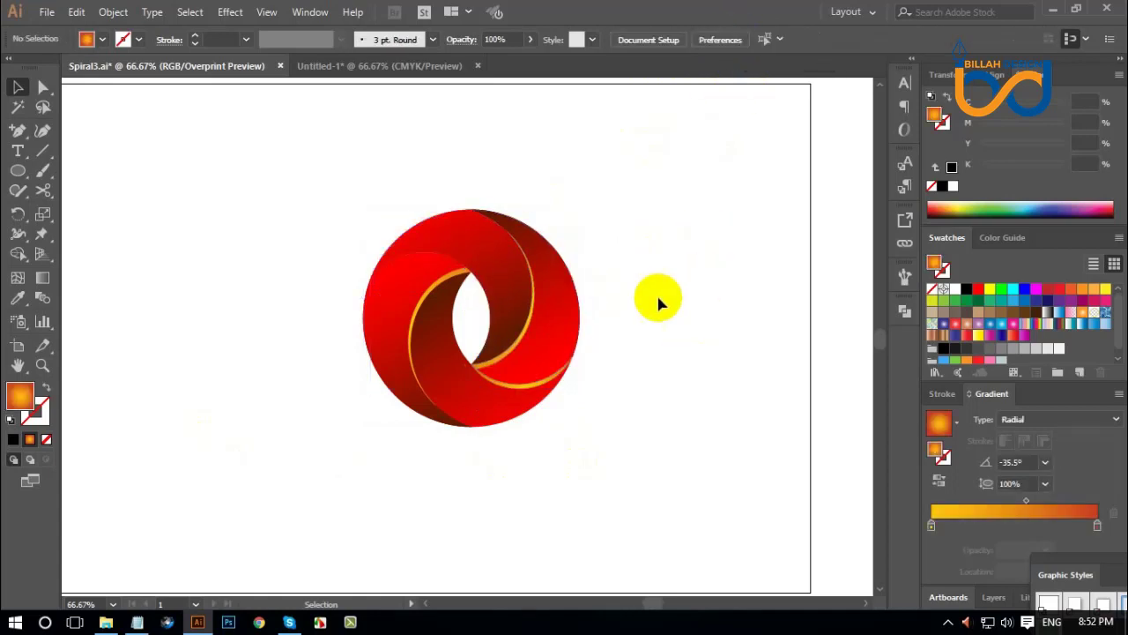
- Move both grouped halves of the ring off the original large back crescent and delete that crescent
key("ctrl+1")
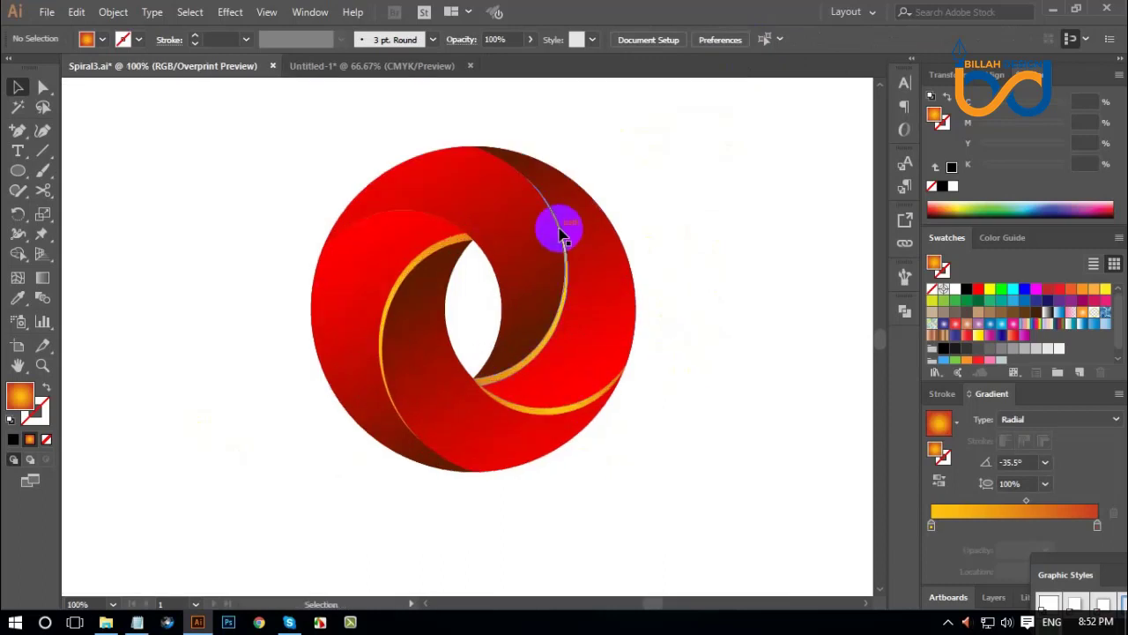
left_click(561, 234)
key("ctrl+minus")
left_click(516, 355)
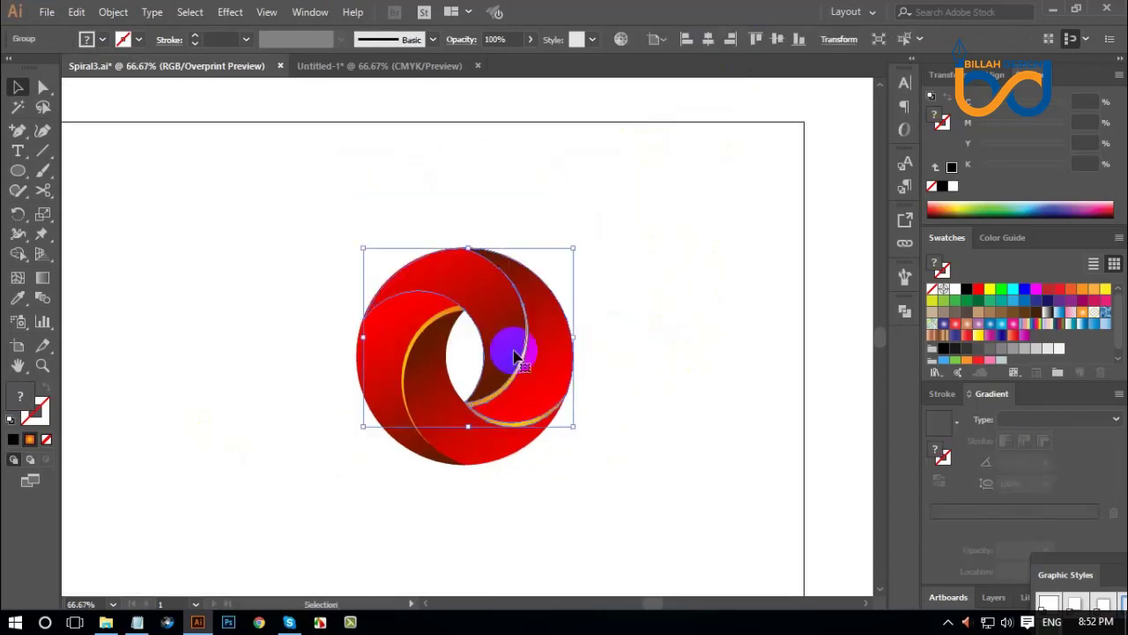
left_click(438, 378, "shift")
left_click_drag(534, 344, 284, 328)
left_click(446, 465)
left_click_drag(445, 465, 504, 456)
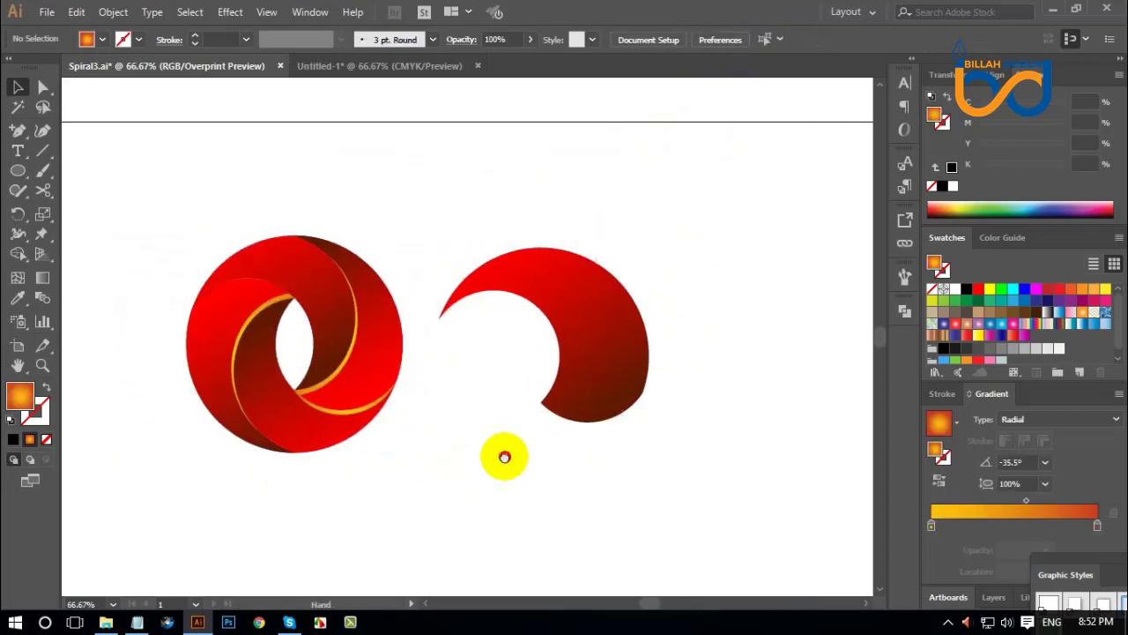
left_click(555, 421)
key("Delete")
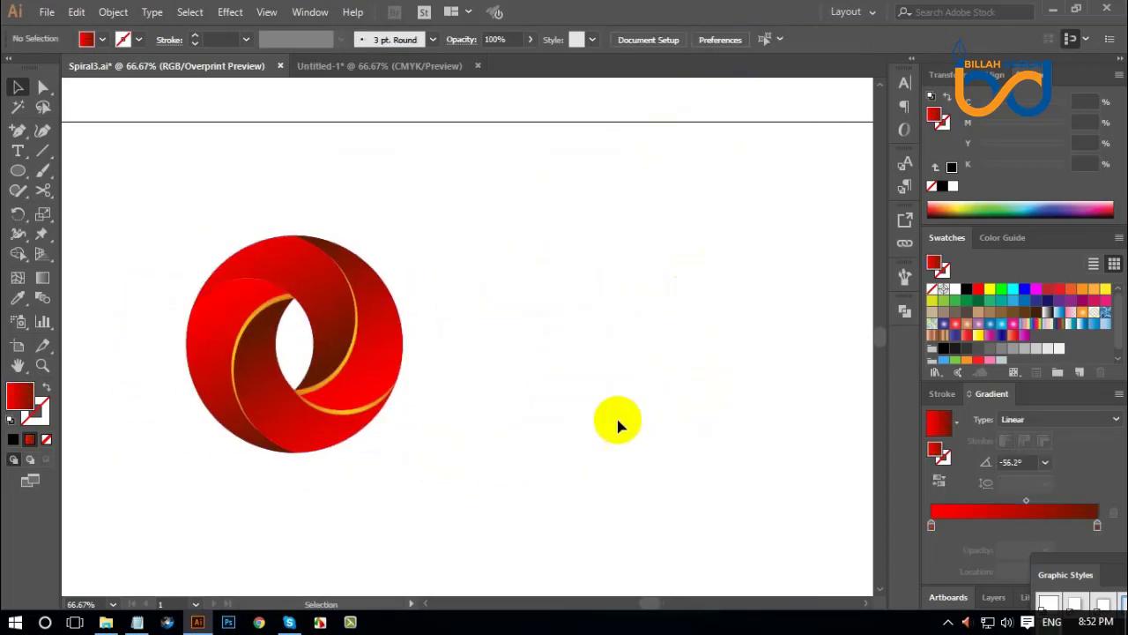
- Ungroup the rotated half of the ring and deselect its pieces
left_click_drag(490, 375, 516, 398)
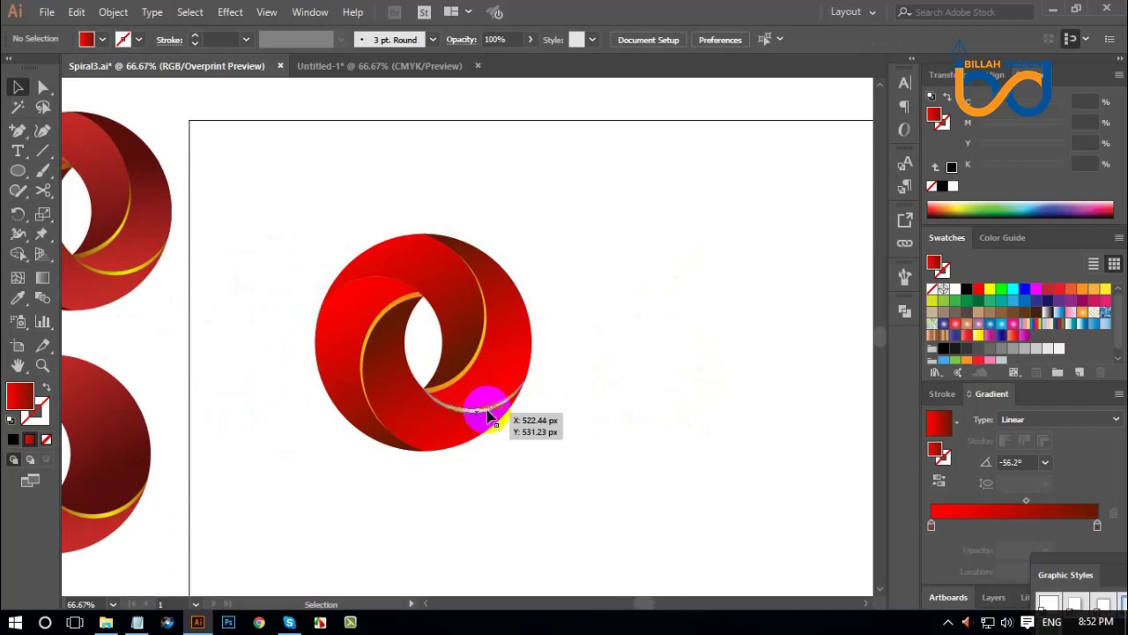
left_click_drag(610, 386, 647, 386)
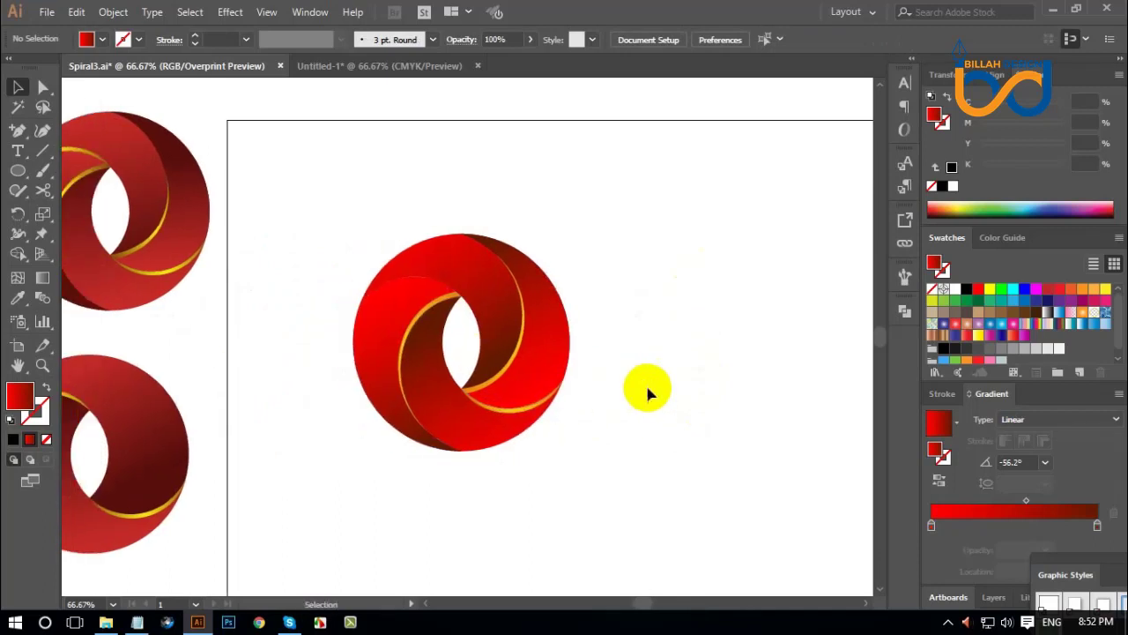
key("ctrl+plus")
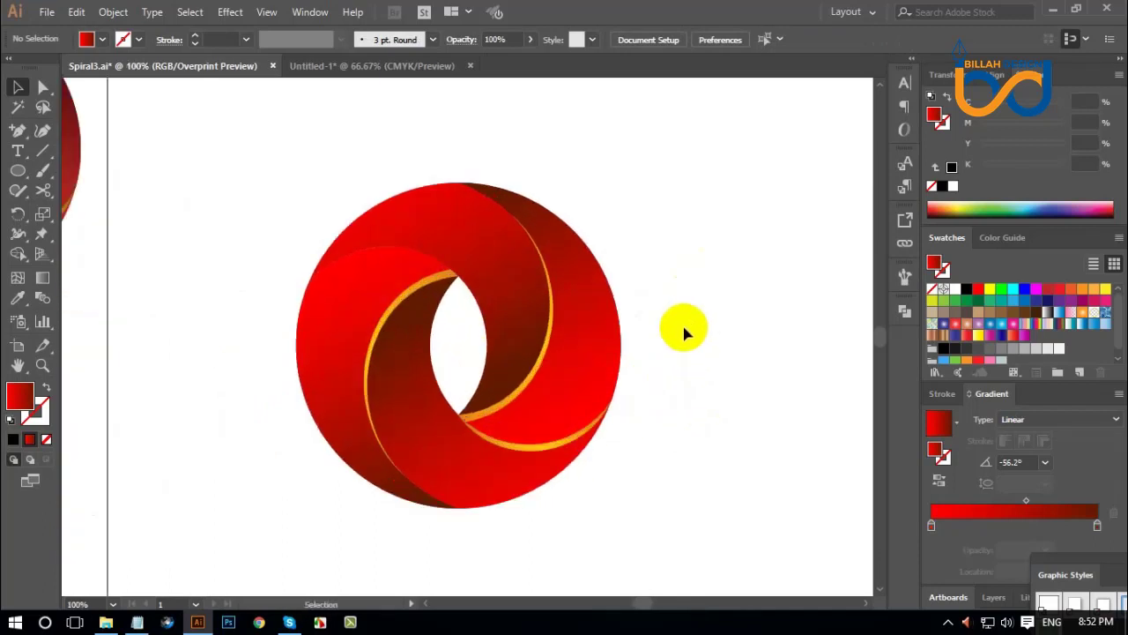
right_click(531, 249)
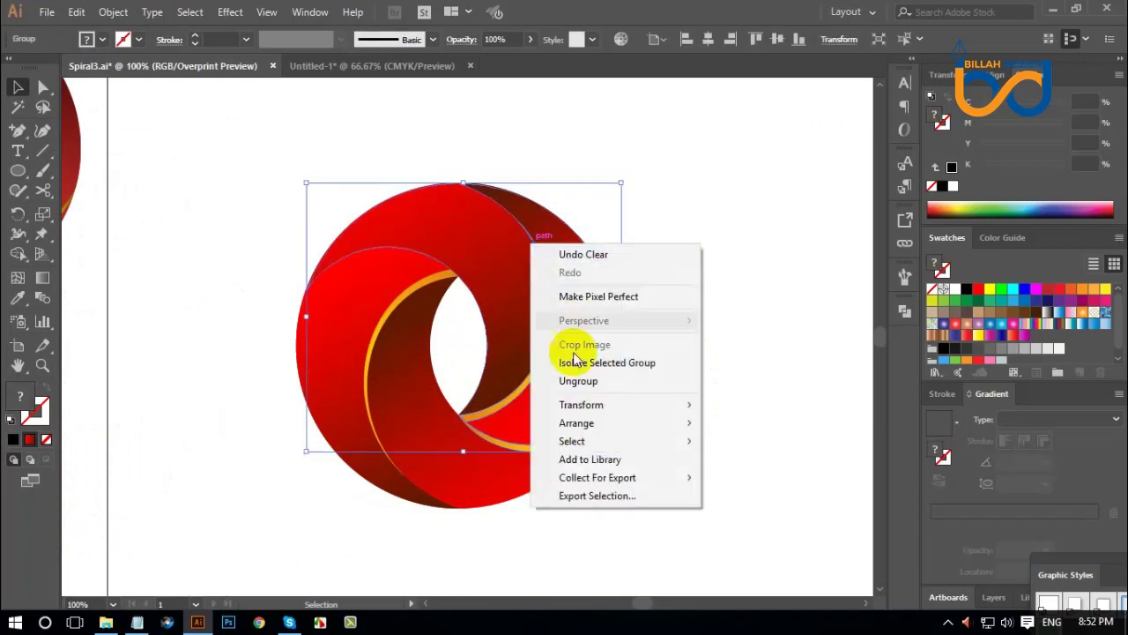
left_click(576, 383)
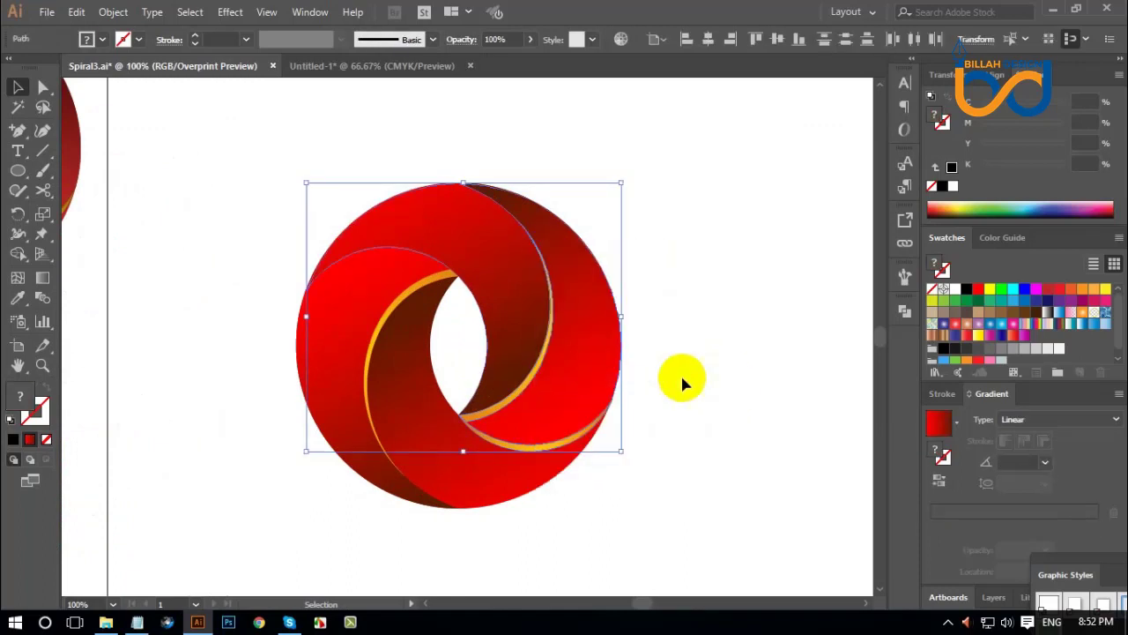
right_click(382, 291)
left_click(705, 433)
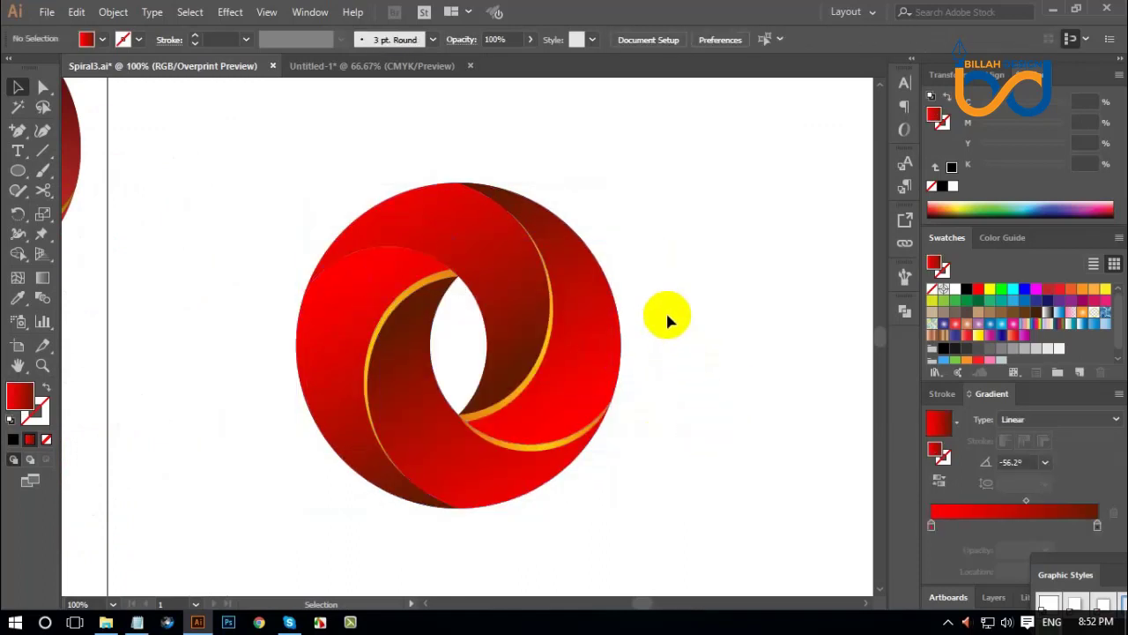
- Send the rotated half's red pieces to the back, behind the upper left golden highlight, and deselect them
left_click(522, 257)
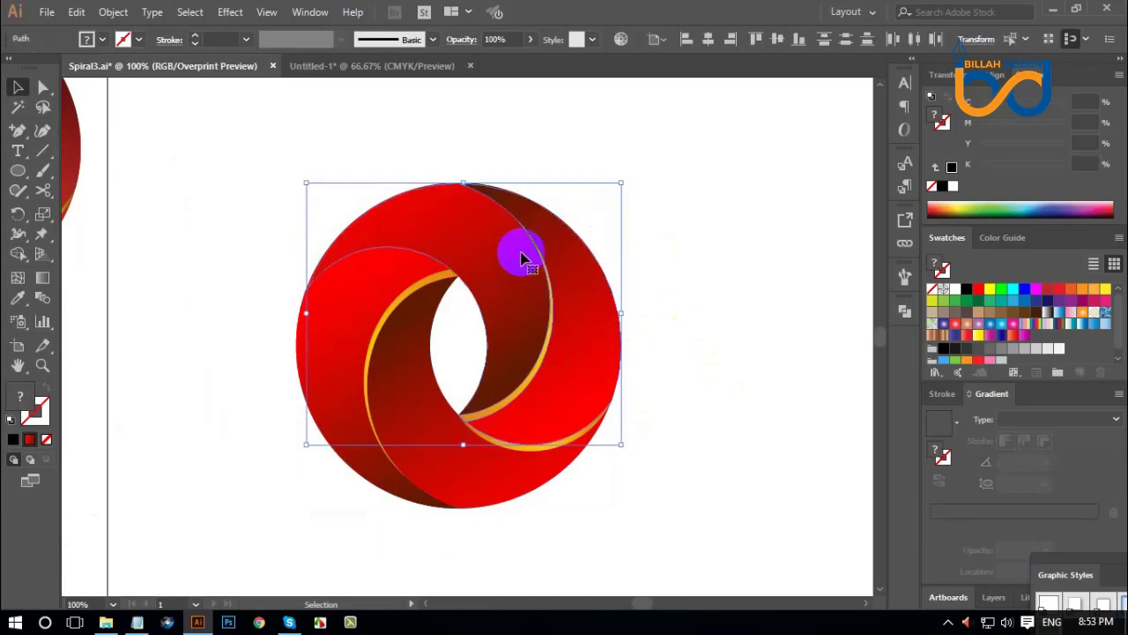
right_click(521, 254)
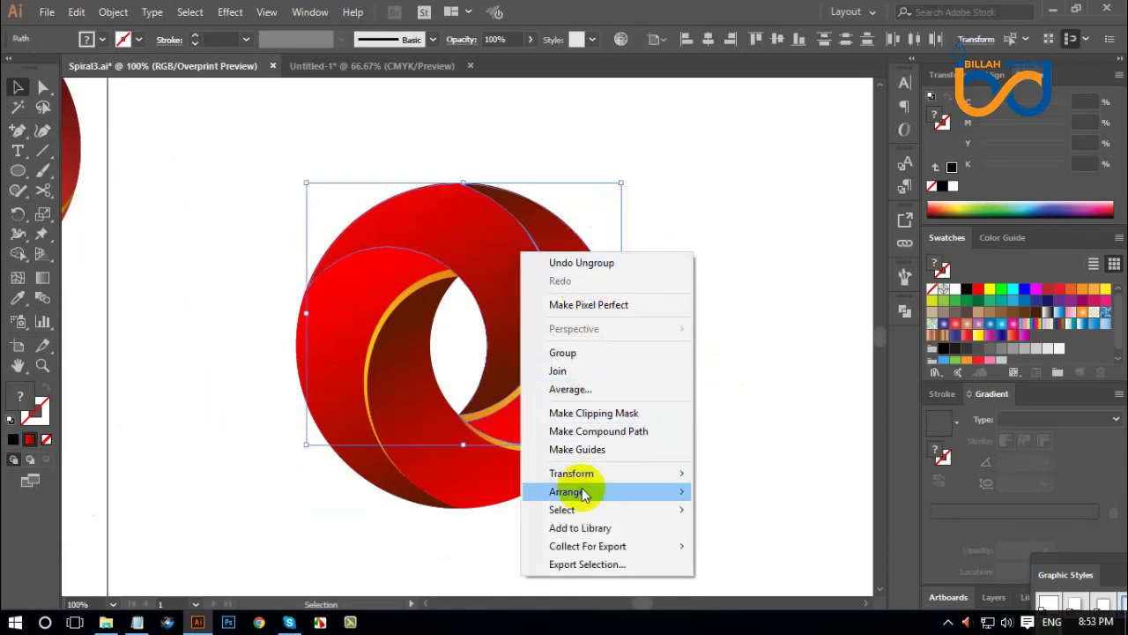
mouse_move(605, 491)
left_click(737, 544)
left_click(738, 395)
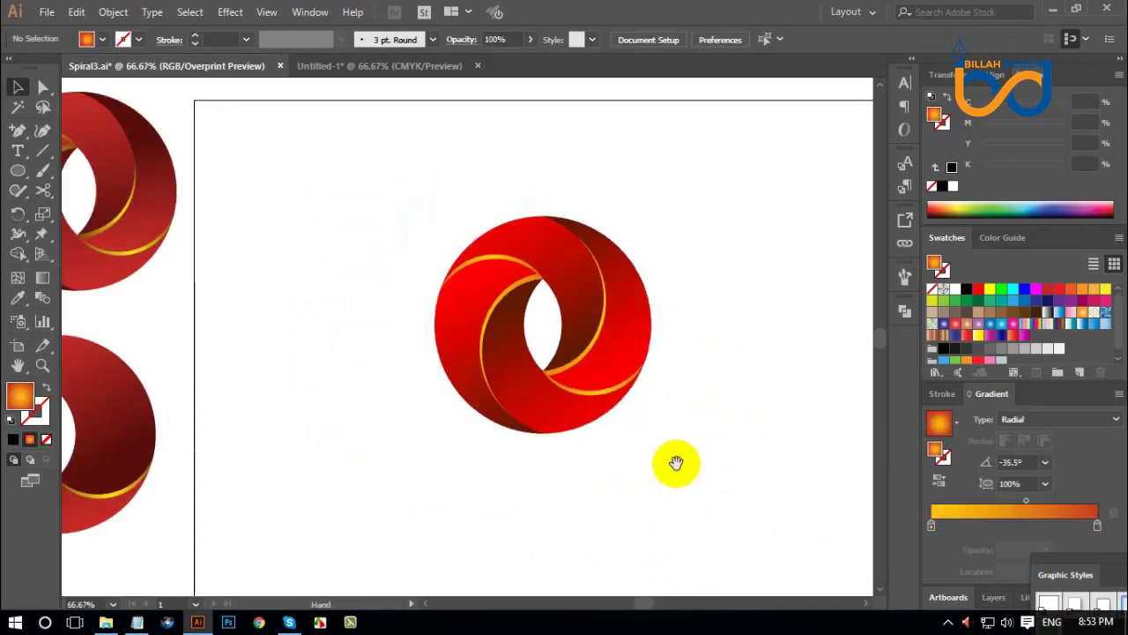
- Move the whole finished ring to the right half of the artboard and deselect it
scroll(672, 458, "down", 1)
left_click_drag(664, 423, 617, 411)
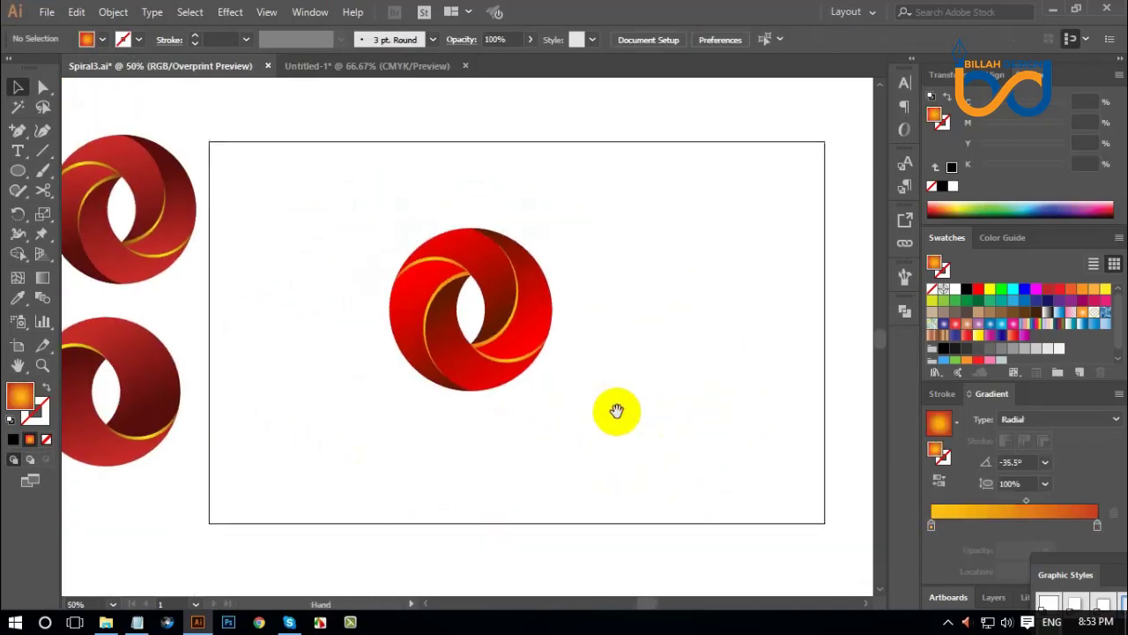
left_click_drag(622, 221, 353, 401)
left_click_drag(461, 327, 627, 329)
left_click(674, 455)
- Move the simpler reference ring onto the artboard and place a duplicate of the finished ring below and between the two
left_click_drag(170, 364, 404, 242)
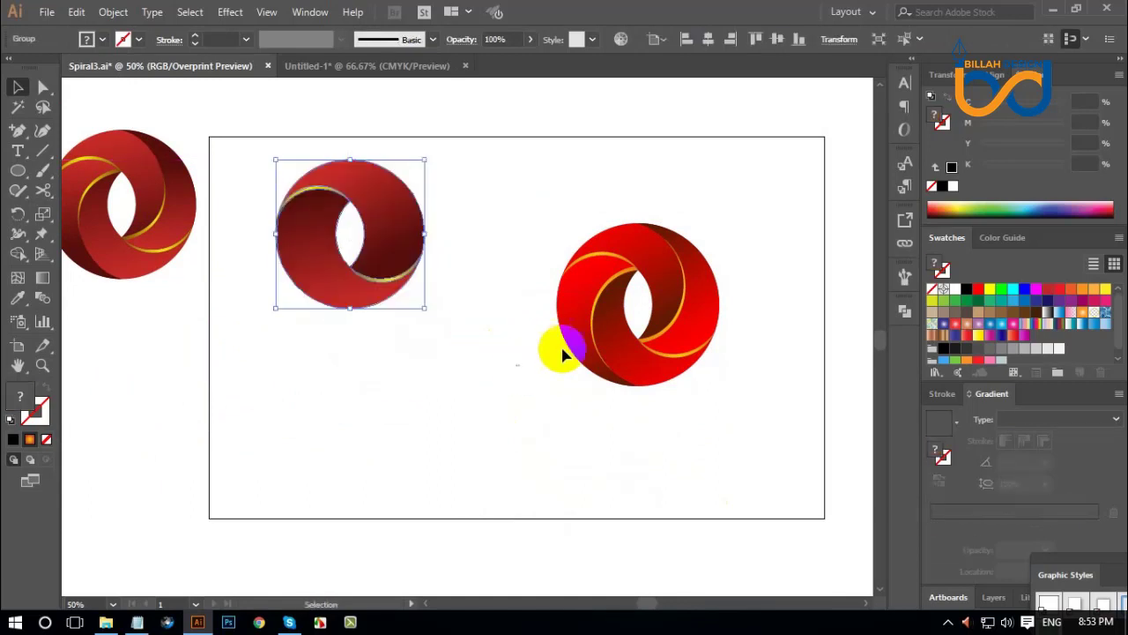
left_click(561, 344)
left_click_drag(538, 423, 517, 403)
left_click(640, 429)
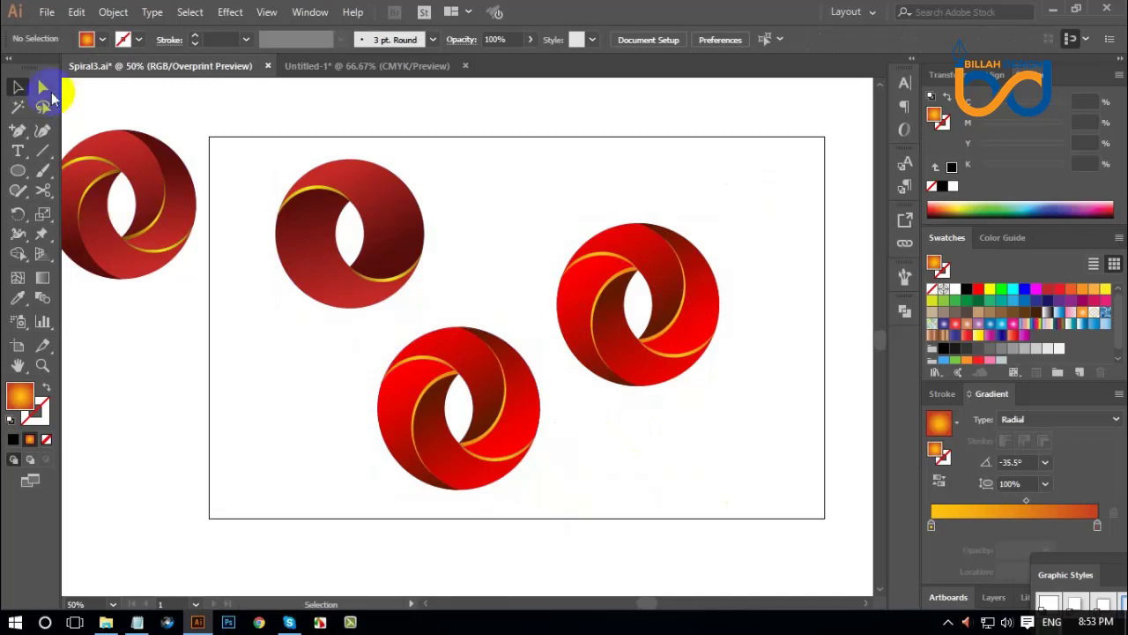
- Delete the outer crescents with dark ends and the two inner golden highlights from the duplicate ring to match the simpler reference
left_click(44, 89)
left_click_drag(402, 394, 294, 420)
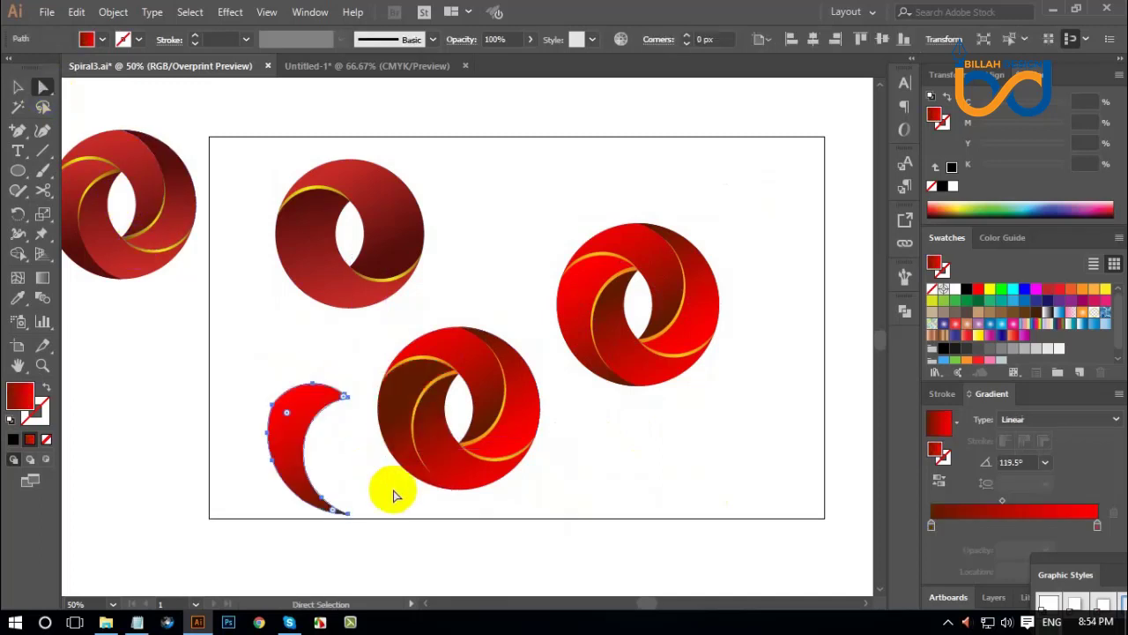
key("Delete")
left_click(420, 400)
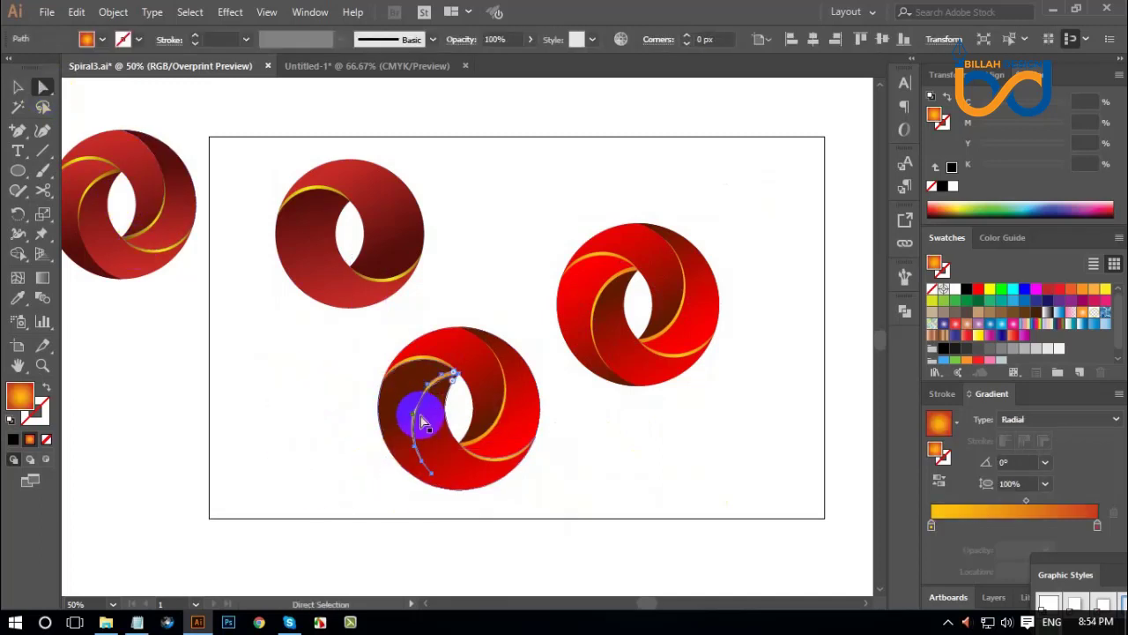
key("Delete")
left_click_drag(514, 385, 511, 411)
left_click(504, 405)
key("Delete")
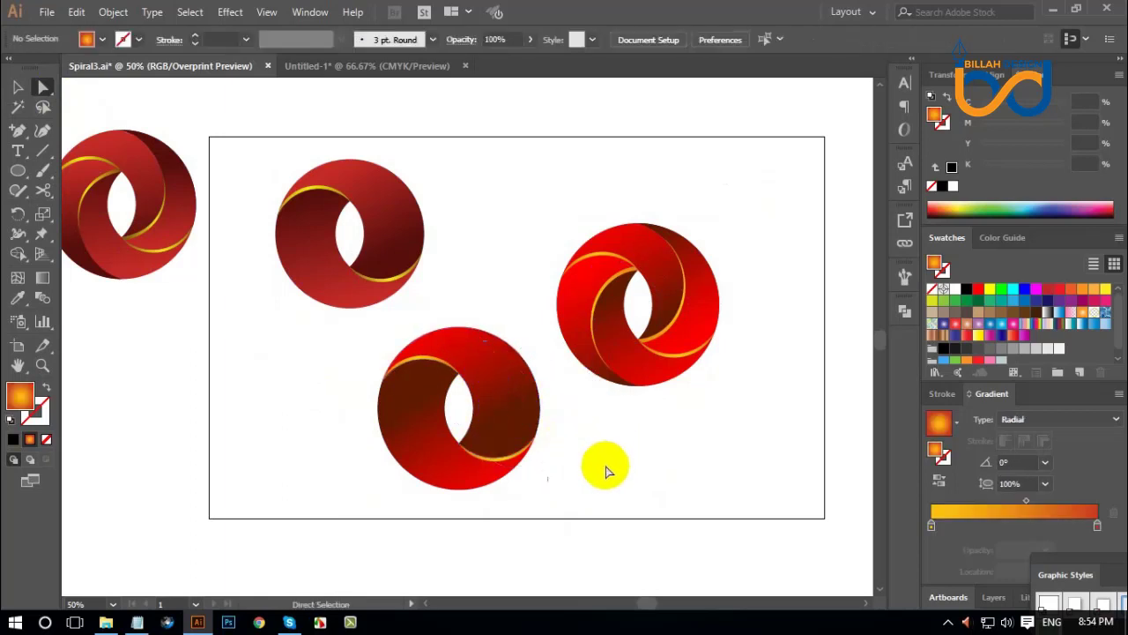
- Delete both dark red reference rings, the one on the artboard and the one beside it
left_click(16, 88)
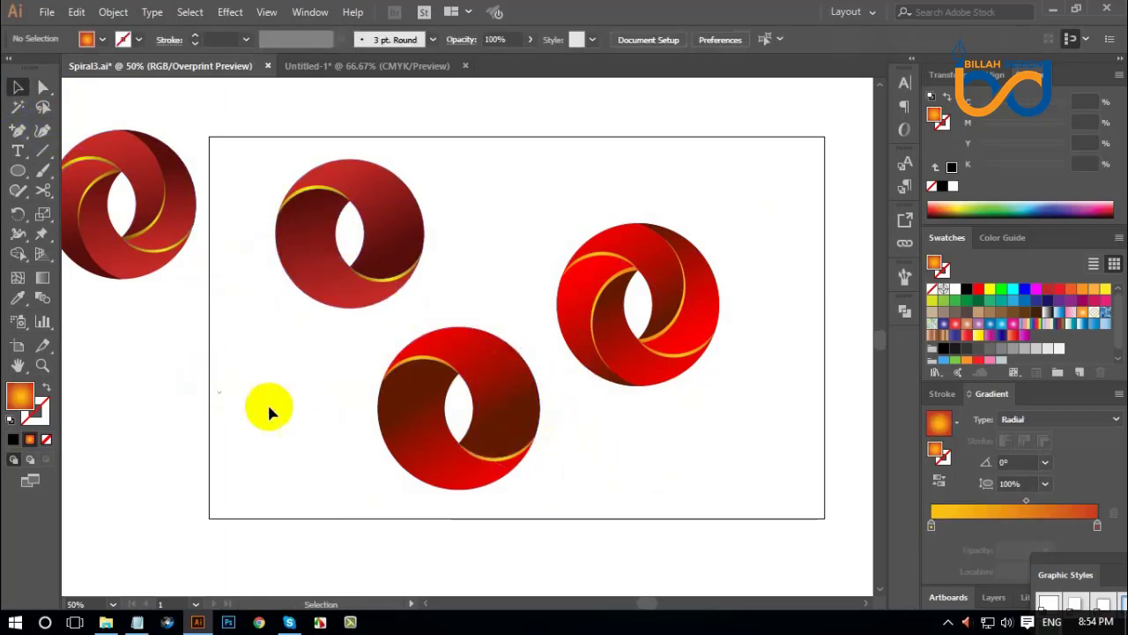
left_click_drag(278, 355, 586, 502)
left_click_drag(419, 147, 267, 305)
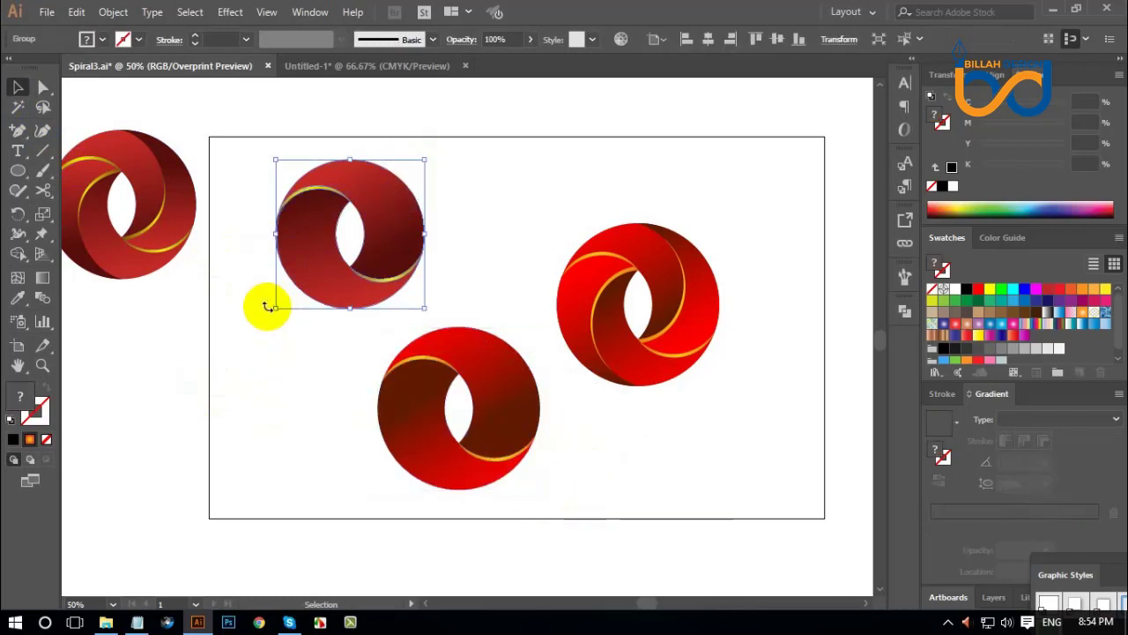
key("Delete")
left_click_drag(195, 139, 87, 334)
key("Delete")
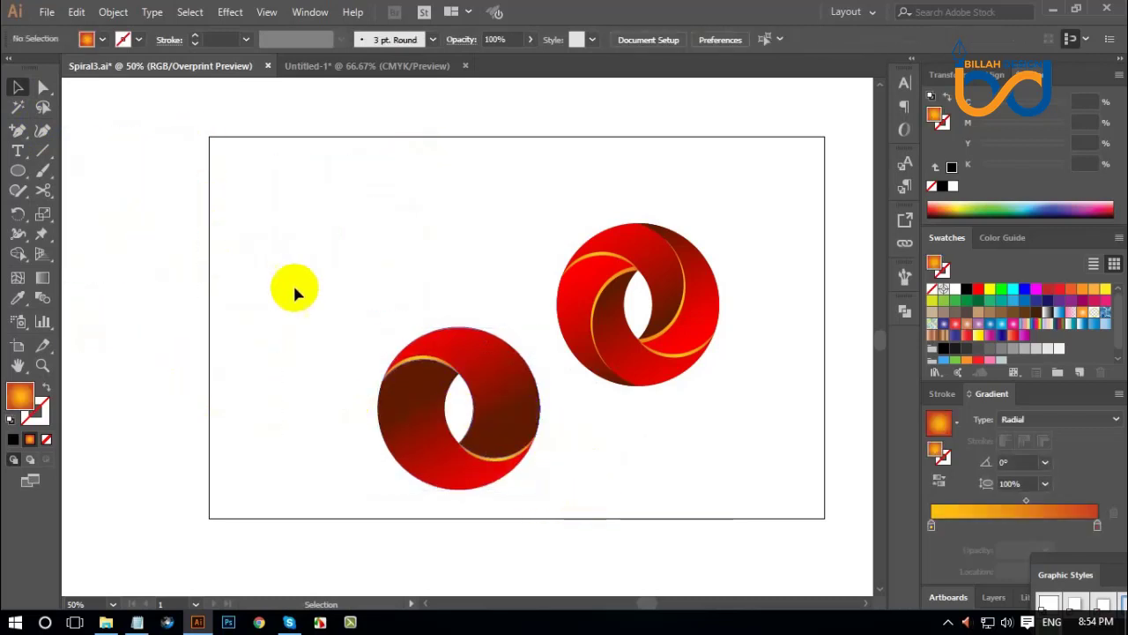
- Place the simplified ring to the left of the finished spiral ring, level with it, nudge the spiral ring inward, and deselect
left_click_drag(293, 282, 539, 516)
key("a")
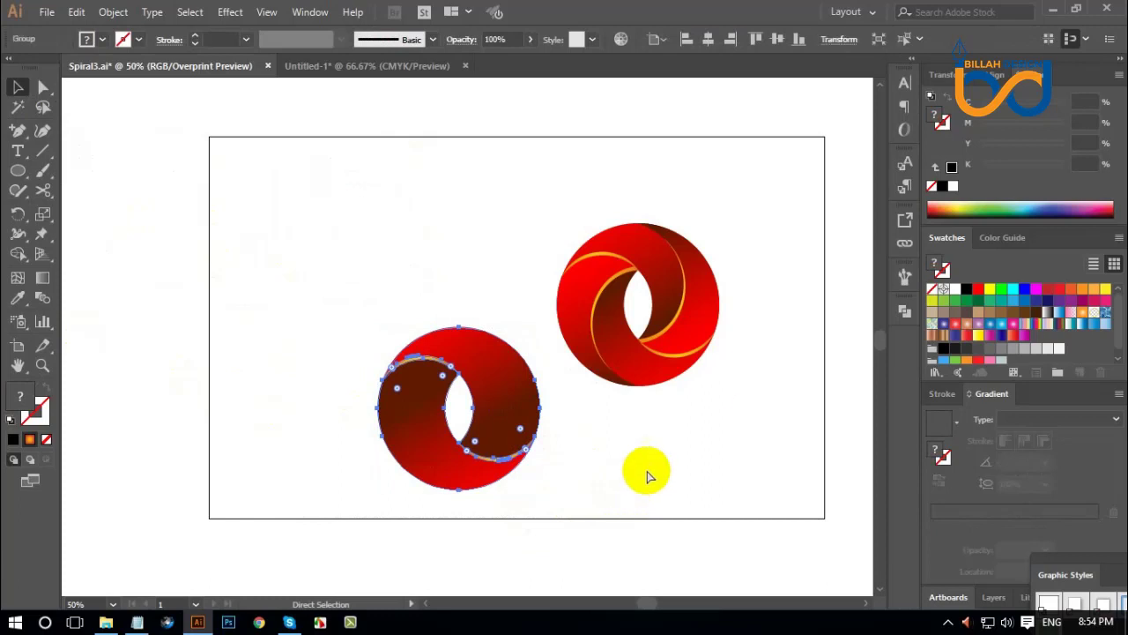
key("v")
left_click_drag(778, 209, 449, 294)
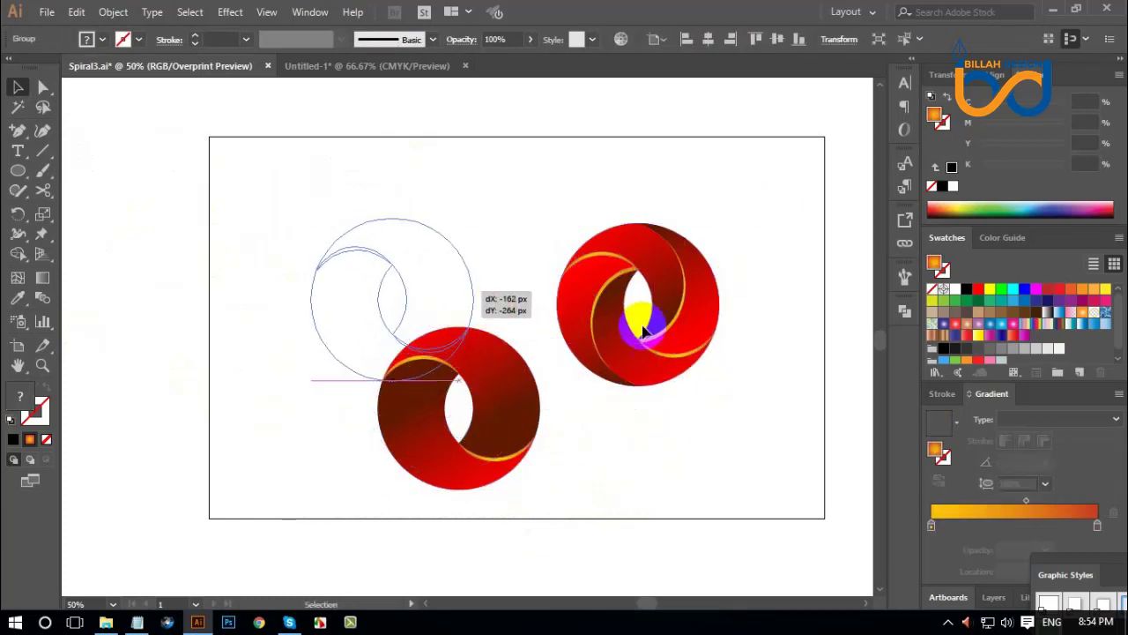
left_click_drag(673, 314, 650, 308)
left_click(716, 377)
left_click_drag(712, 372, 677, 368)
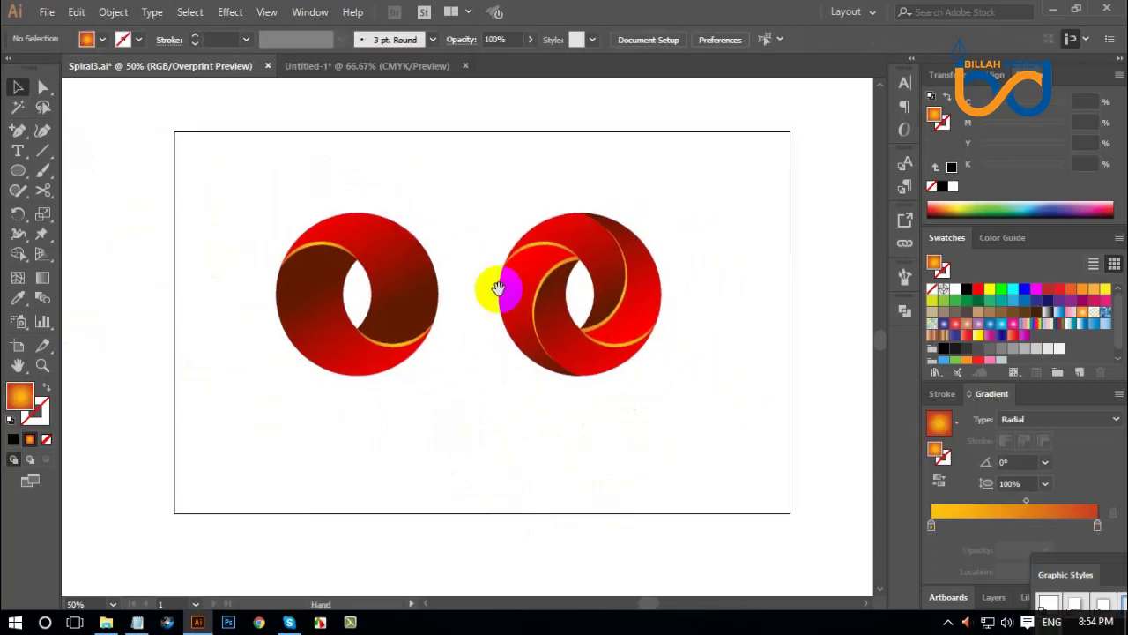
- Draw a 1488 by 924 px rectangle covering the whole artboard and fill it with black
left_click(18, 170)
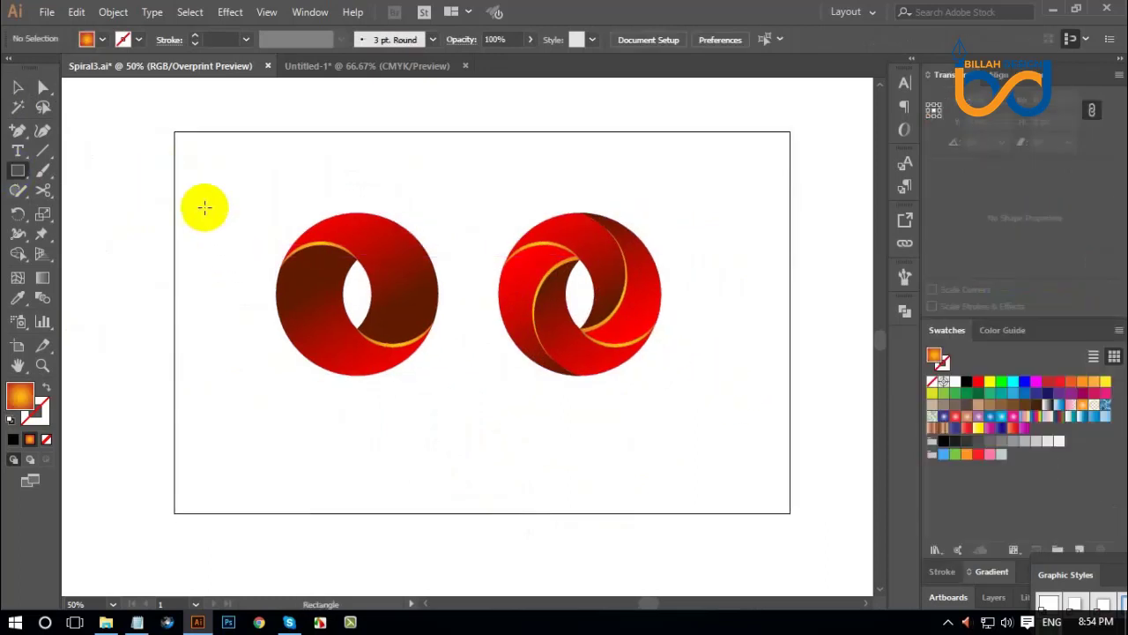
left_click_drag(174, 132, 790, 512)
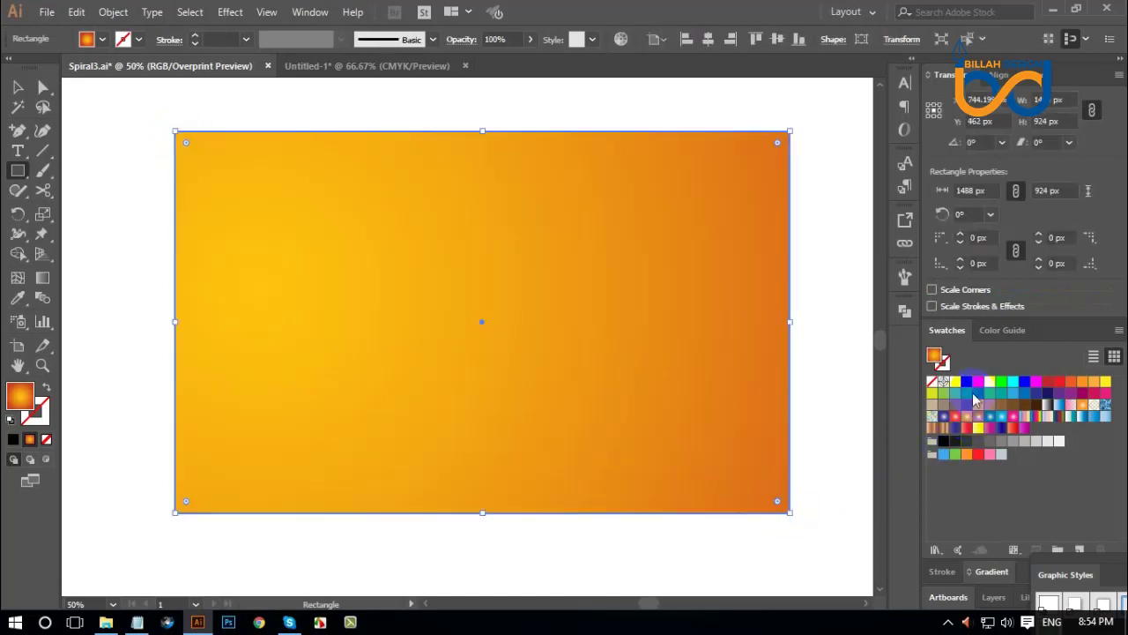
left_click(967, 381)
- Send the black rectangle to the back behind both rings and deselect it
right_click(415, 269)
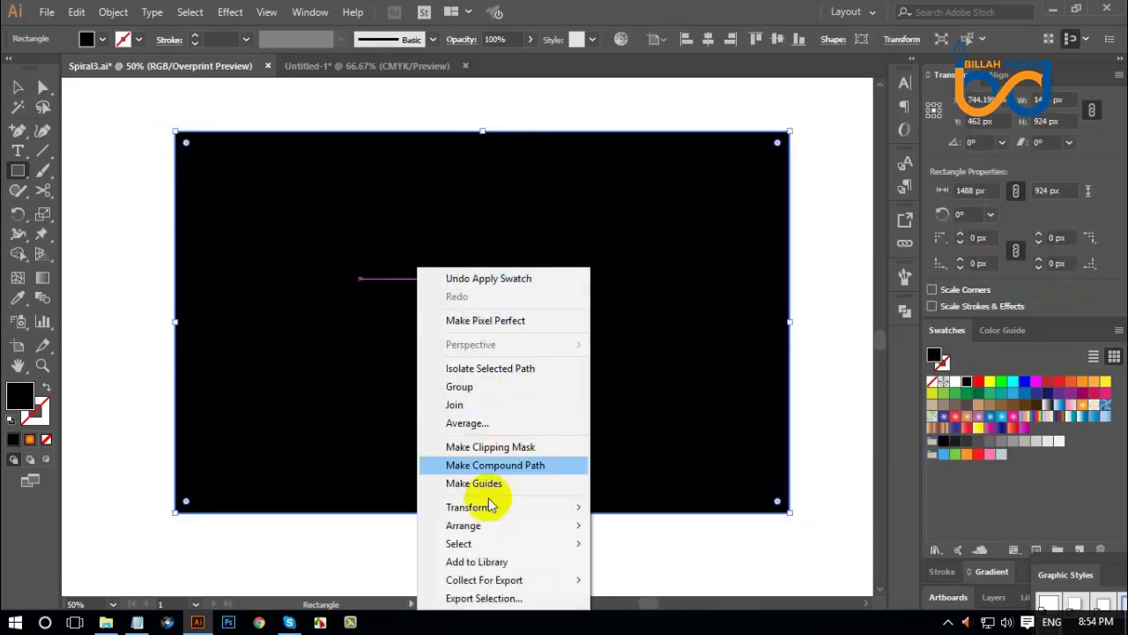
mouse_move(464, 527)
left_click(645, 580)
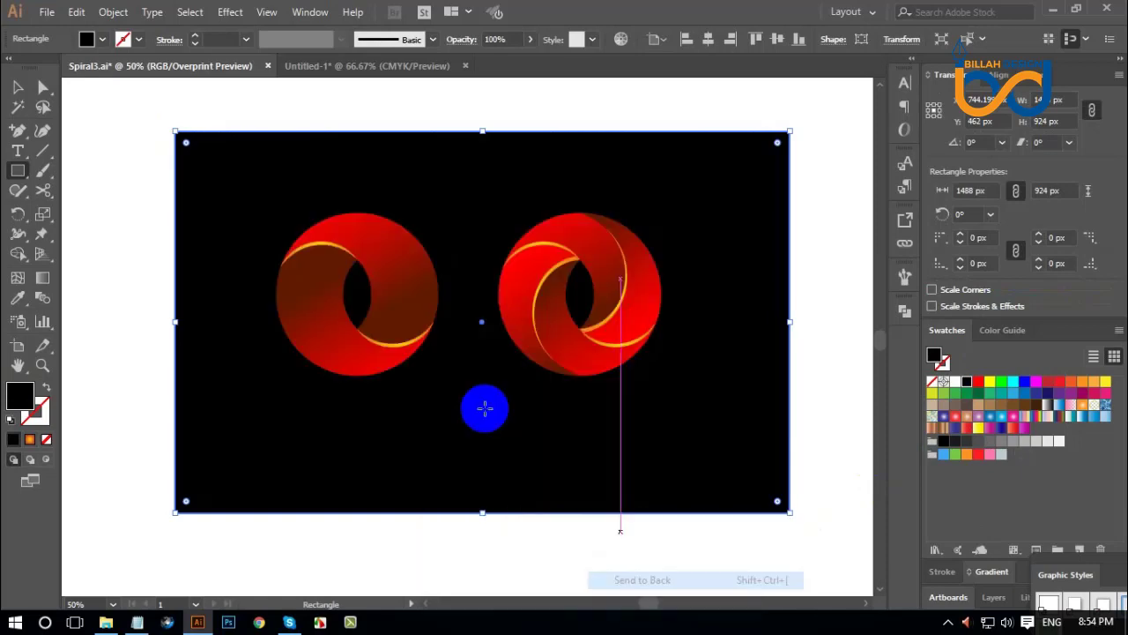
left_click(18, 86)
left_click(139, 215)
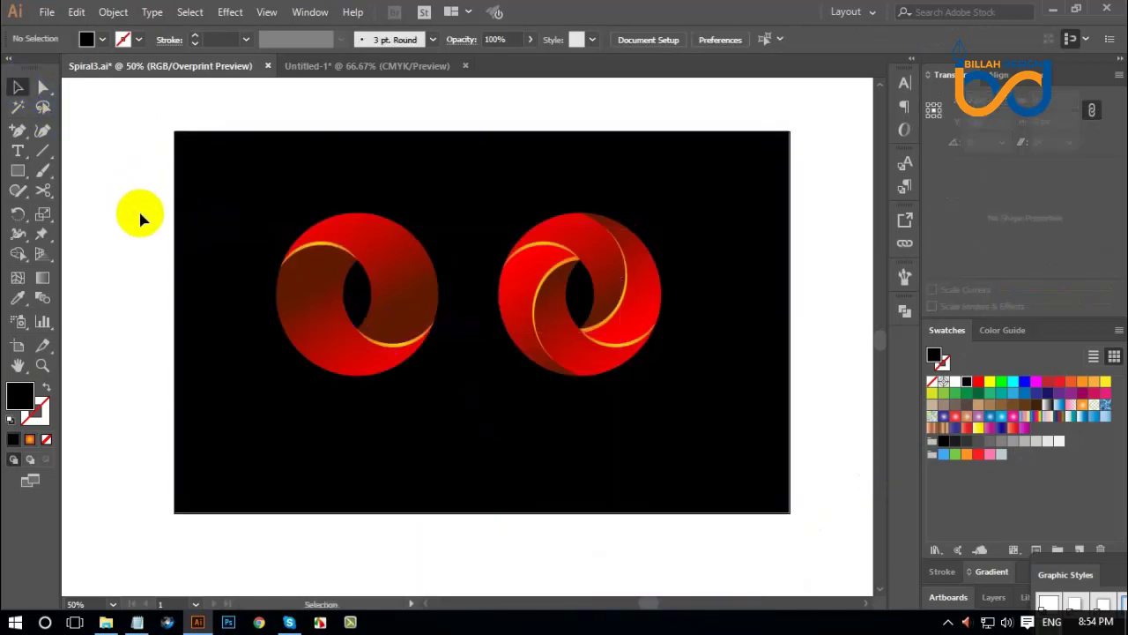